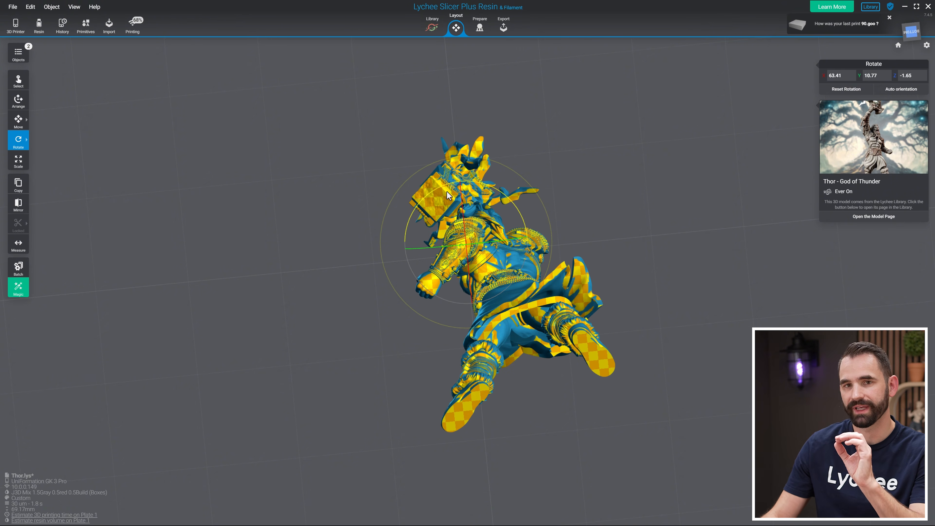
- Check the tilted Thor figure from several angles and switch to the support preparation workspace
{"action": "right_click_drag", "start_coordinate": [538, 171], "coordinate": [625, 256]}
{"action": "scroll", "coordinate": [492, 215], "scroll_direction": "up", "scroll_amount": 4}
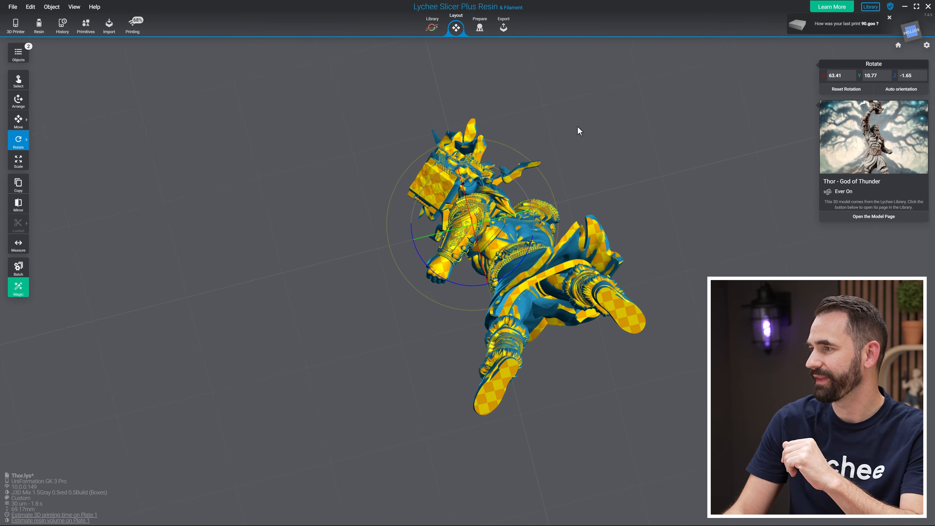
{"action": "right_click_drag", "start_coordinate": [577, 129], "coordinate": [210, 318]}
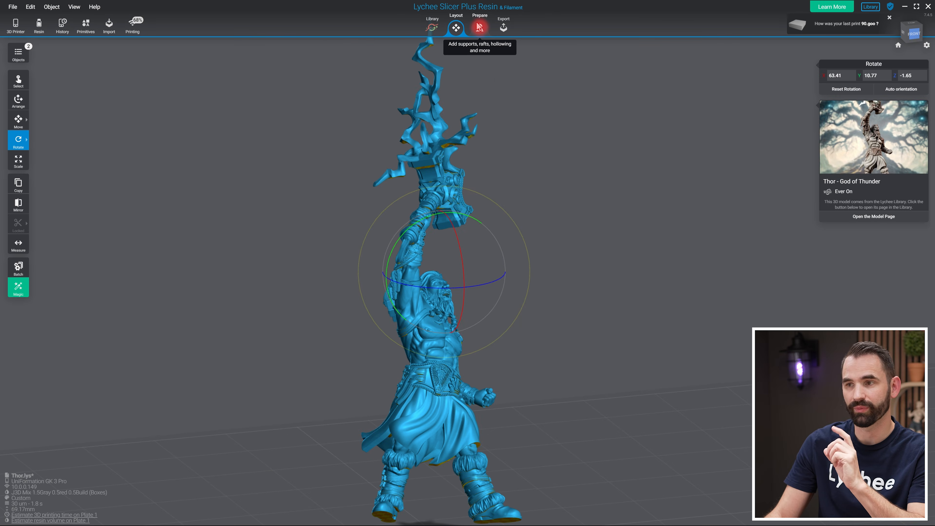
{"action": "left_click", "coordinate": [479, 27]}
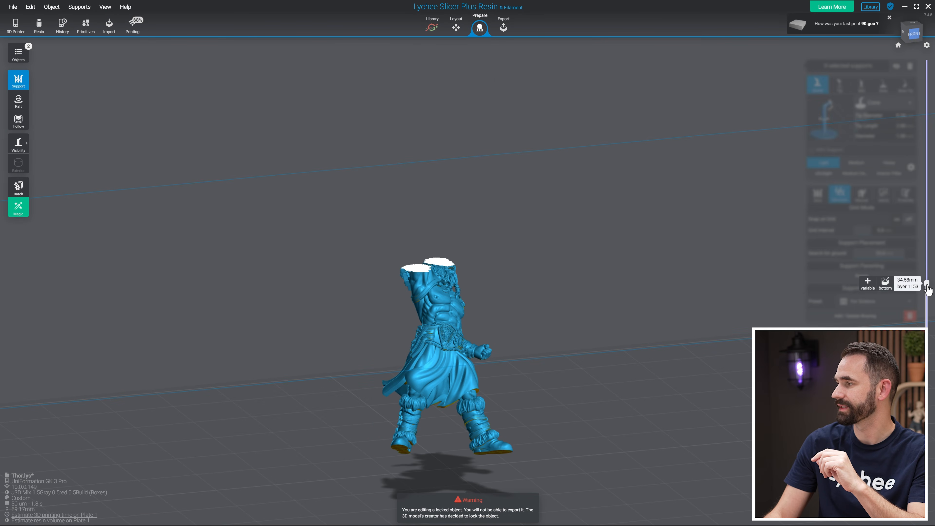
- Lower the layer preview to cut the figure off at boot height, exposing the soles from below
{"action": "right_click_drag", "start_coordinate": [525, 175], "coordinate": [417, 177]}
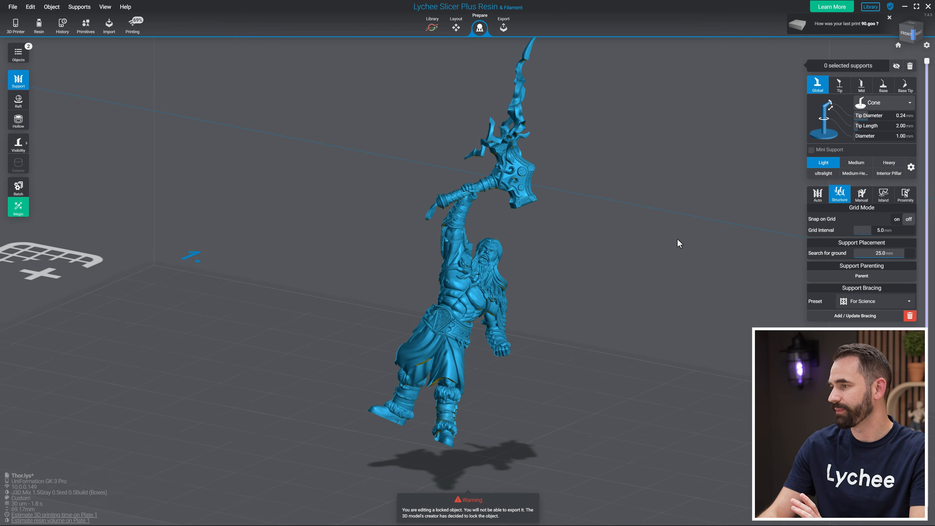
{"action": "scroll", "coordinate": [677, 239], "scroll_direction": "up", "scroll_amount": 3}
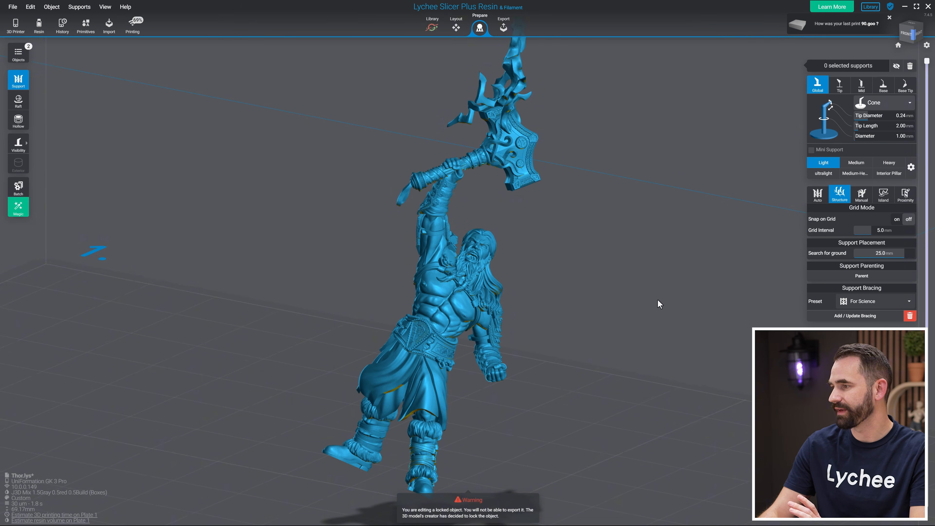
{"action": "middle_click_drag", "start_coordinate": [657, 304], "coordinate": [643, 224]}
{"action": "right_click_drag", "start_coordinate": [630, 203], "coordinate": [593, 256]}
{"action": "scroll", "coordinate": [601, 351], "scroll_direction": "up", "scroll_amount": 3}
{"action": "right_click_drag", "start_coordinate": [601, 351], "coordinate": [661, 257]}
{"action": "mouse_move", "coordinate": [927, 76]}
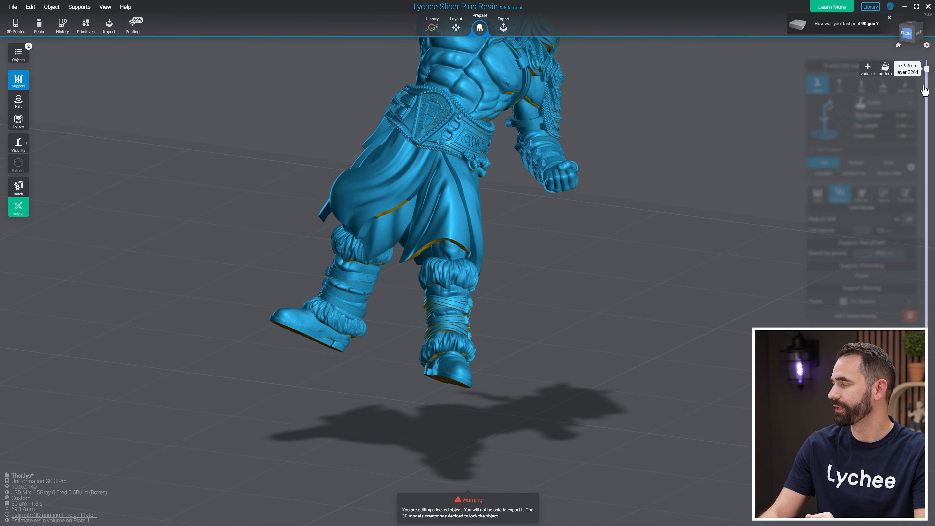
{"action": "left_click_drag", "start_coordinate": [926, 330], "coordinate": [928, 399]}
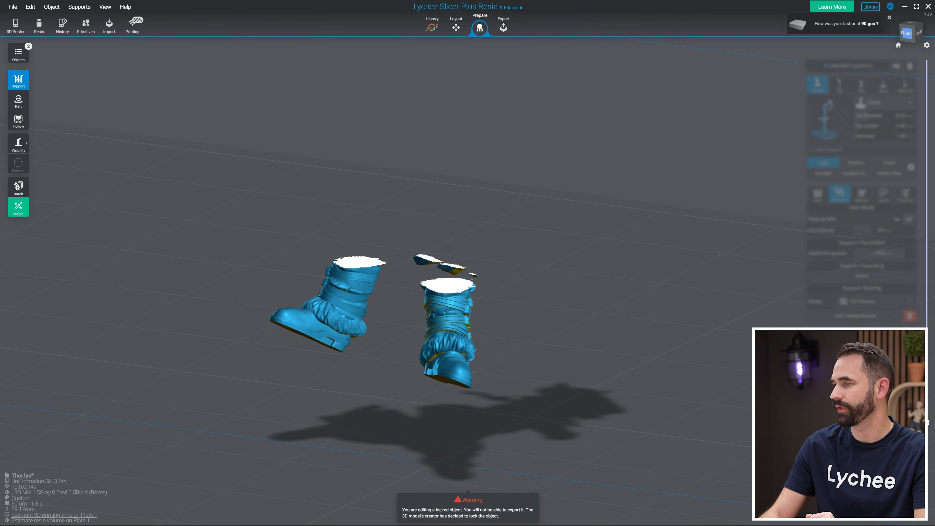
{"action": "right_click_drag", "start_coordinate": [614, 326], "coordinate": [135, 69]}
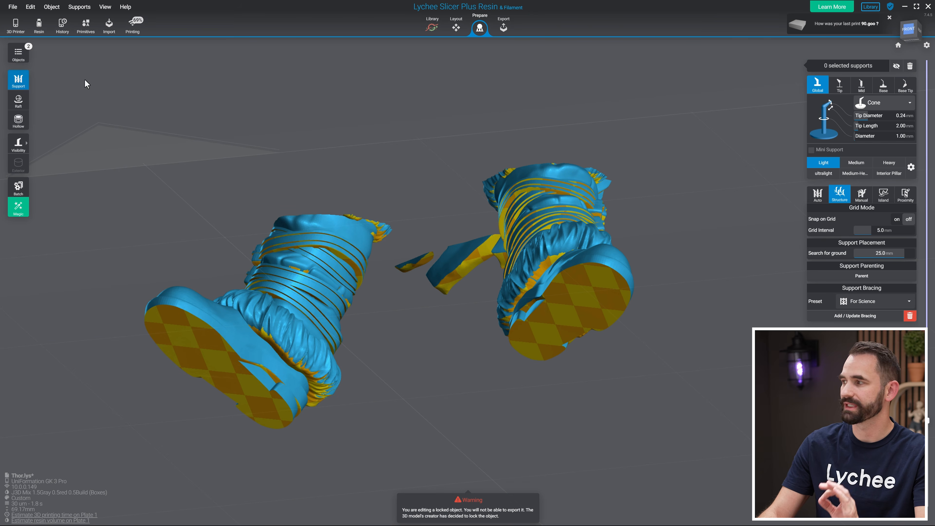
- Choose the Heavy support preset and place a support at the lowest edge of one boot's heel
{"action": "left_click", "coordinate": [900, 166]}
{"action": "scroll", "coordinate": [692, 301], "scroll_direction": "up", "scroll_amount": 2}
{"action": "middle_click_drag", "start_coordinate": [706, 307], "coordinate": [723, 279]}
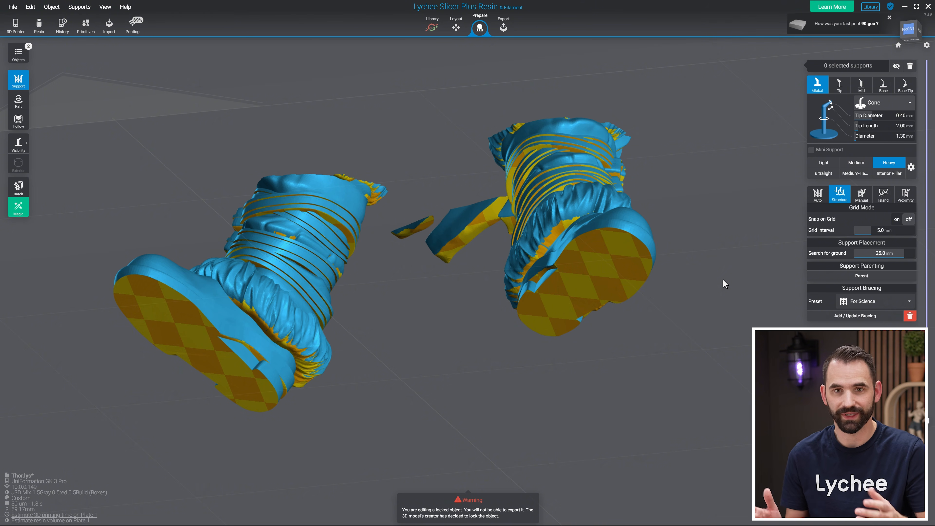
{"action": "scroll", "coordinate": [531, 348], "scroll_direction": "up", "scroll_amount": 4}
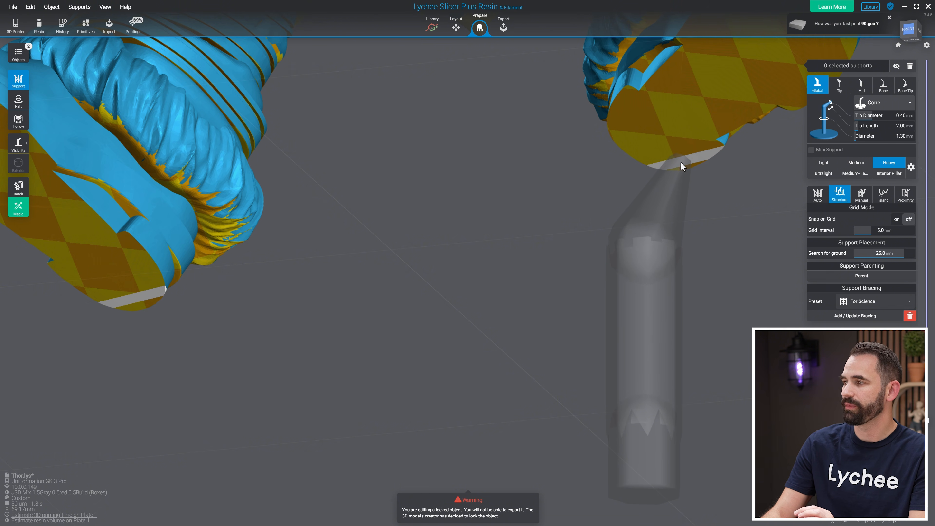
{"action": "left_click", "coordinate": [680, 165]}
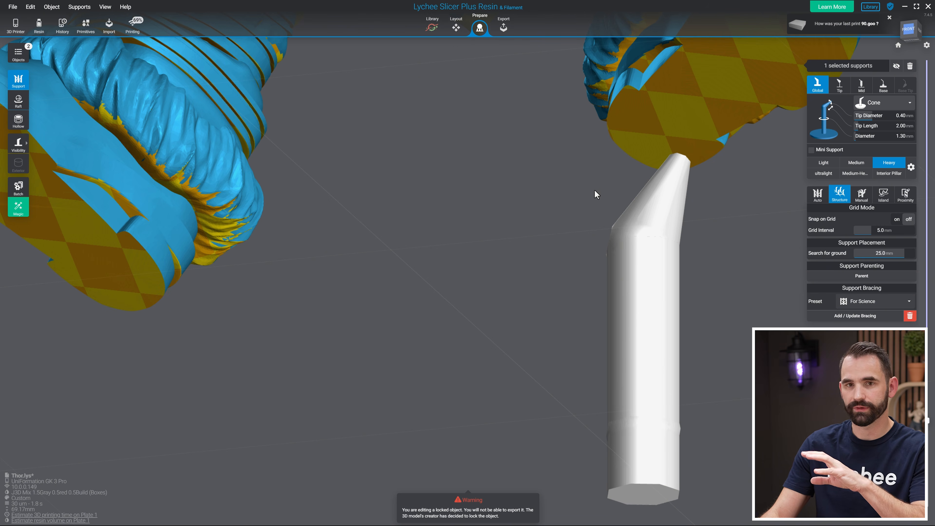
{"action": "key", "text": "f"}
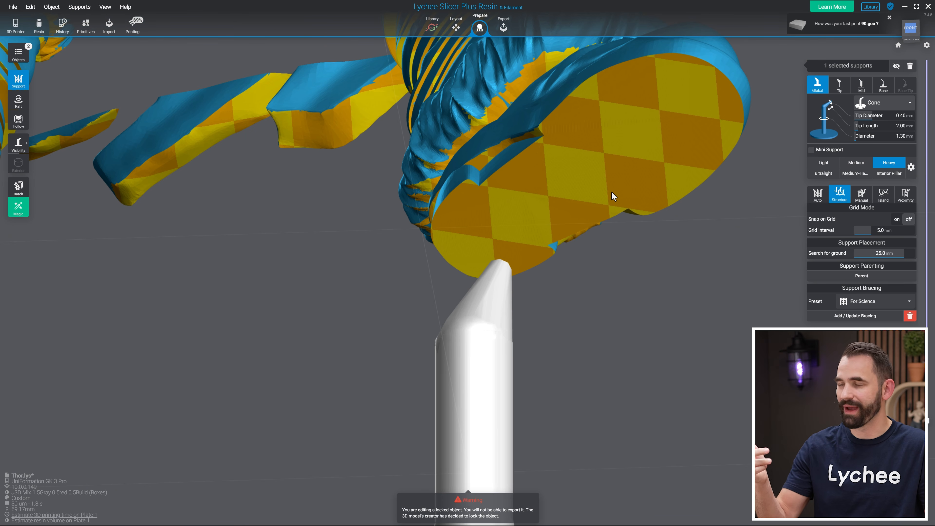
- Examine how the heavy support's tip meets the lowest slice of the boot heel from several angles
{"action": "right_click_drag", "start_coordinate": [608, 339], "coordinate": [561, 402]}
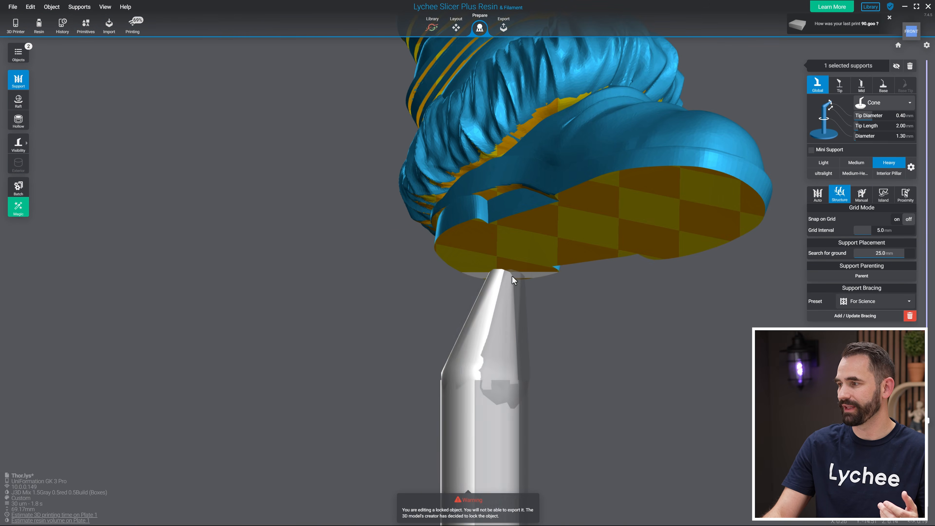
{"action": "double_click", "coordinate": [505, 277]}
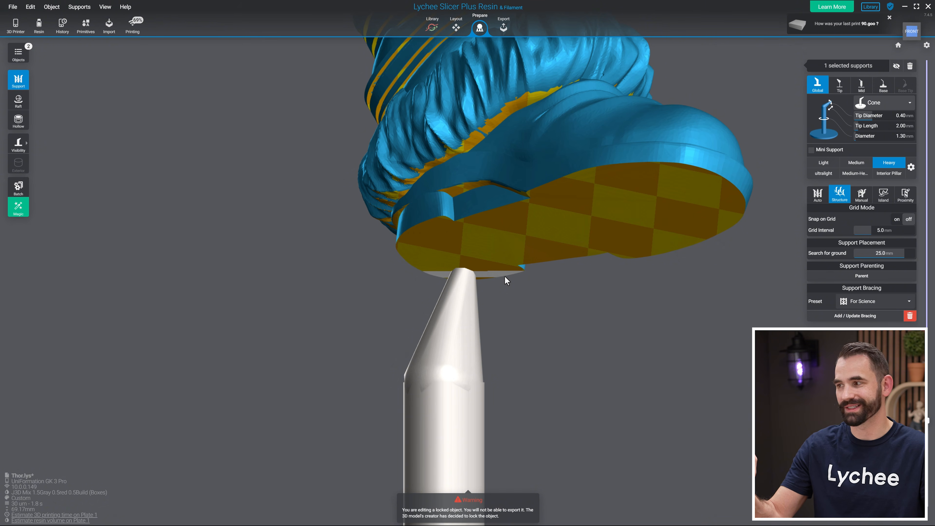
{"action": "double_click", "coordinate": [271, 187]}
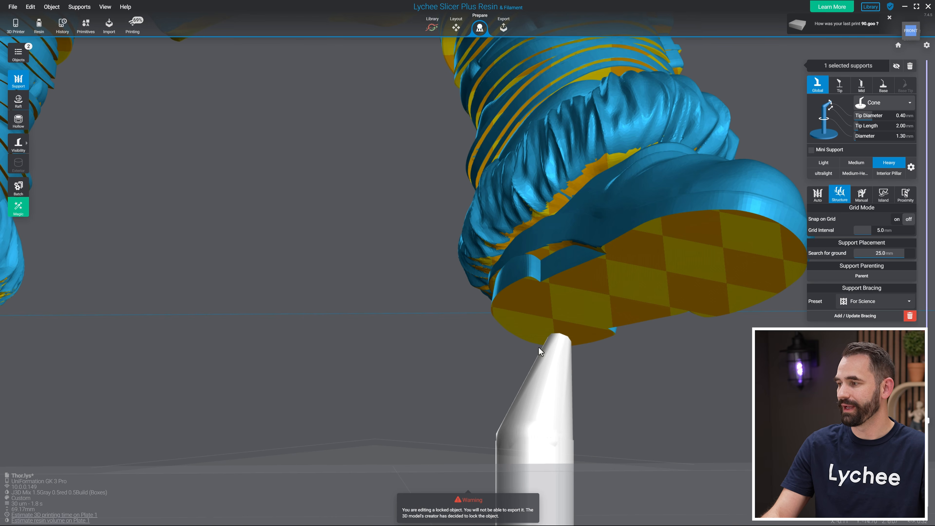
{"action": "scroll", "coordinate": [539, 347], "scroll_direction": "down", "scroll_amount": 5}
{"action": "left_click_drag", "start_coordinate": [545, 346], "coordinate": [225, 235]}
{"action": "scroll", "coordinate": [463, 235], "scroll_direction": "up", "scroll_amount": 5}
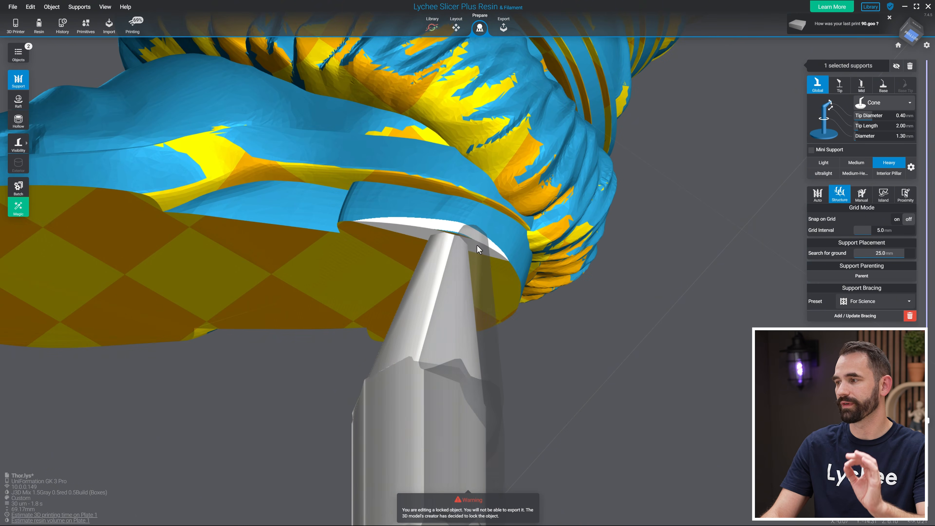
{"action": "left_click", "coordinate": [479, 245]}
{"action": "left_click_drag", "start_coordinate": [754, 333], "coordinate": [699, 332]}
{"action": "left_click", "coordinate": [715, 365]}
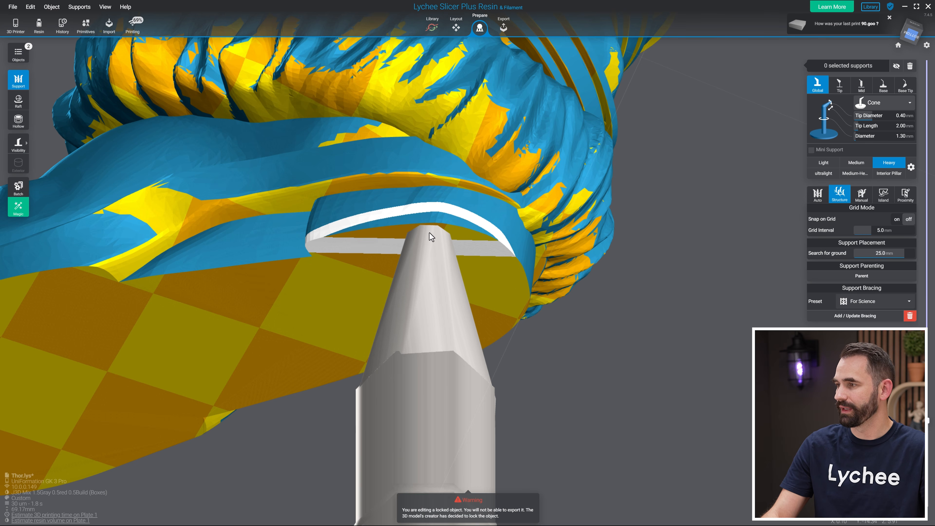
- Adjust the contact point of the heavy support's tip on the boot heel
{"action": "double_click", "coordinate": [433, 251]}
{"action": "scroll", "coordinate": [436, 262], "scroll_direction": "down", "scroll_amount": 2}
{"action": "left_click", "coordinate": [443, 243]}
{"action": "left_click_drag", "start_coordinate": [435, 247], "coordinate": [437, 250]}
{"action": "key", "text": "Escape"}
{"action": "scroll", "coordinate": [438, 250], "scroll_direction": "down", "scroll_amount": 2}
- Place heavy supports under the other boot's heel and adjust a support tip's contact point
{"action": "left_click_drag", "start_coordinate": [563, 301], "coordinate": [430, 404]}
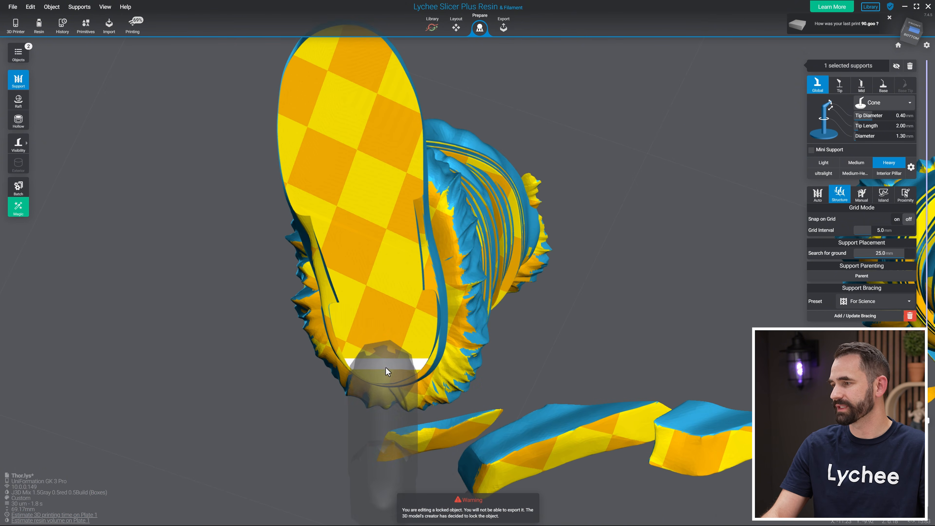
{"action": "left_click", "coordinate": [393, 370]}
{"action": "key", "text": "f"}
{"action": "left_click_drag", "start_coordinate": [295, 361], "coordinate": [623, 343]}
{"action": "scroll", "coordinate": [623, 343], "scroll_direction": "up", "scroll_amount": 6}
{"action": "left_click", "coordinate": [388, 222]}
{"action": "left_click_drag", "start_coordinate": [389, 222], "coordinate": [414, 232]}
{"action": "left_click", "coordinate": [683, 307]}
- Add further heavy supports beneath the boot soles
{"action": "scroll", "coordinate": [684, 307], "scroll_direction": "down", "scroll_amount": 2}
{"action": "right_click_drag", "start_coordinate": [683, 307], "coordinate": [629, 236]}
{"action": "left_click_drag", "start_coordinate": [630, 235], "coordinate": [582, 237]}
{"action": "left_click", "coordinate": [457, 240]}
{"action": "left_click_drag", "start_coordinate": [512, 276], "coordinate": [755, 320]}
{"action": "left_click", "coordinate": [383, 147]}
{"action": "left_click_drag", "start_coordinate": [166, 158], "coordinate": [578, 303]}
{"action": "left_click", "coordinate": [554, 301]}
{"action": "left_click", "coordinate": [444, 226]}
{"action": "left_click", "coordinate": [365, 182]}
- Raise the layer preview above the belt to expose the skirt and the lowered fist
{"action": "scroll", "coordinate": [620, 362], "scroll_direction": "down", "scroll_amount": 6}
{"action": "left_click_drag", "start_coordinate": [662, 364], "coordinate": [383, 349]}
{"action": "scroll", "coordinate": [589, 280], "scroll_direction": "down", "scroll_amount": 2}
{"action": "left_click_drag", "start_coordinate": [618, 263], "coordinate": [265, 328]}
{"action": "scroll", "coordinate": [678, 276], "scroll_direction": "down", "scroll_amount": 3}
{"action": "left_click_drag", "start_coordinate": [678, 276], "coordinate": [617, 282]}
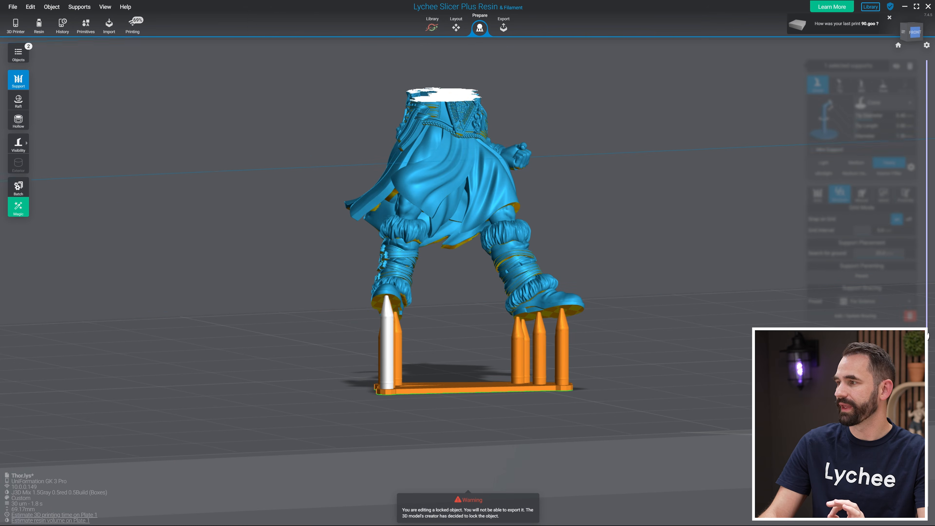
{"action": "left_click_drag", "start_coordinate": [927, 338], "coordinate": [927, 323]}
- Examine the lowered fist, forearm and belt area for where support is needed
{"action": "scroll", "coordinate": [524, 167], "scroll_direction": "up", "scroll_amount": 2}
{"action": "right_click_drag", "start_coordinate": [651, 166], "coordinate": [449, 168]}
{"action": "scroll", "coordinate": [646, 127], "scroll_direction": "up", "scroll_amount": 2}
{"action": "middle_click_drag", "start_coordinate": [646, 128], "coordinate": [281, 201]}
{"action": "scroll", "coordinate": [282, 200], "scroll_direction": "up", "scroll_amount": 2}
{"action": "middle_click_drag", "start_coordinate": [545, 145], "coordinate": [476, 278]}
{"action": "scroll", "coordinate": [354, 162], "scroll_direction": "up", "scroll_amount": 3}
{"action": "scroll", "coordinate": [350, 146], "scroll_direction": "down", "scroll_amount": 2}
{"action": "right_click_drag", "start_coordinate": [578, 210], "coordinate": [632, 197]}
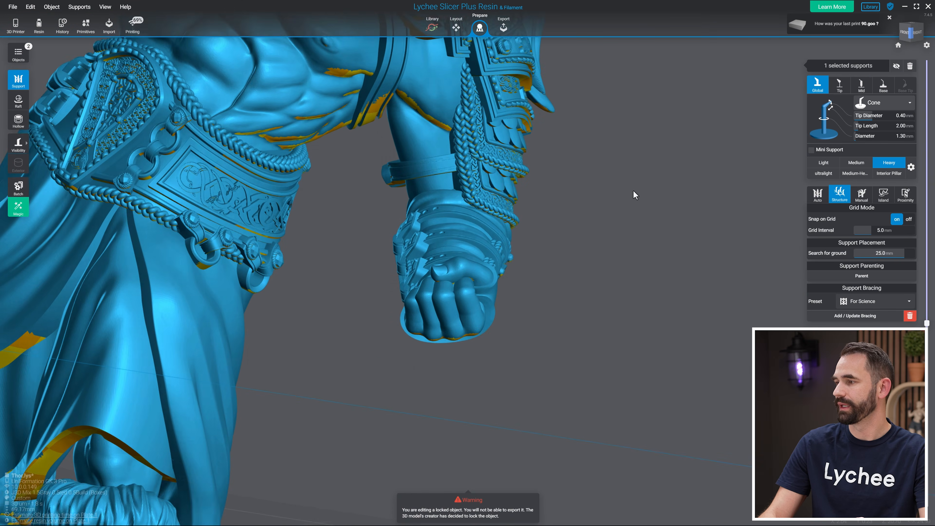
{"action": "middle_click_drag", "start_coordinate": [632, 193], "coordinate": [692, 229]}
- Lower the layer preview to the upper-arm level and fine-tune it layer by layer around the small isolated piece
{"action": "left_click", "coordinate": [927, 346]}
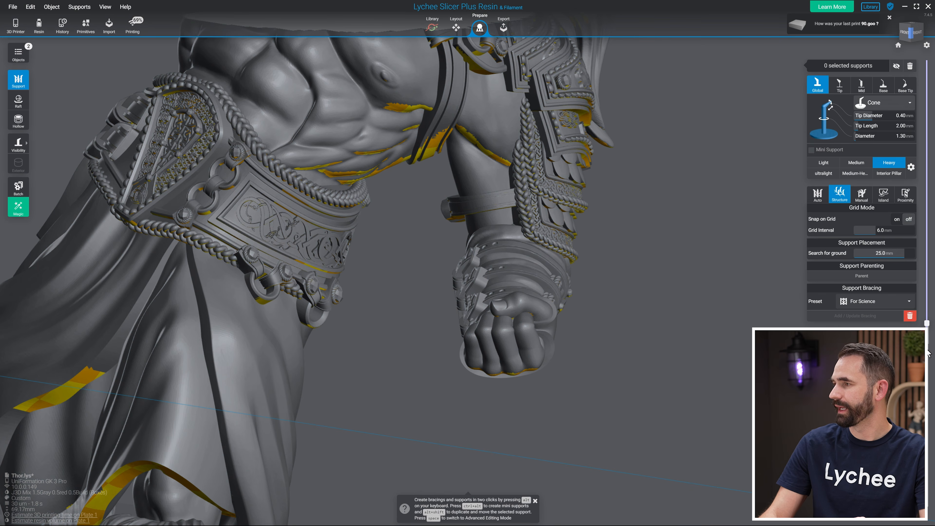
{"action": "left_click_drag", "start_coordinate": [927, 323], "coordinate": [928, 348]}
{"action": "right_click_drag", "start_coordinate": [675, 206], "coordinate": [621, 274]}
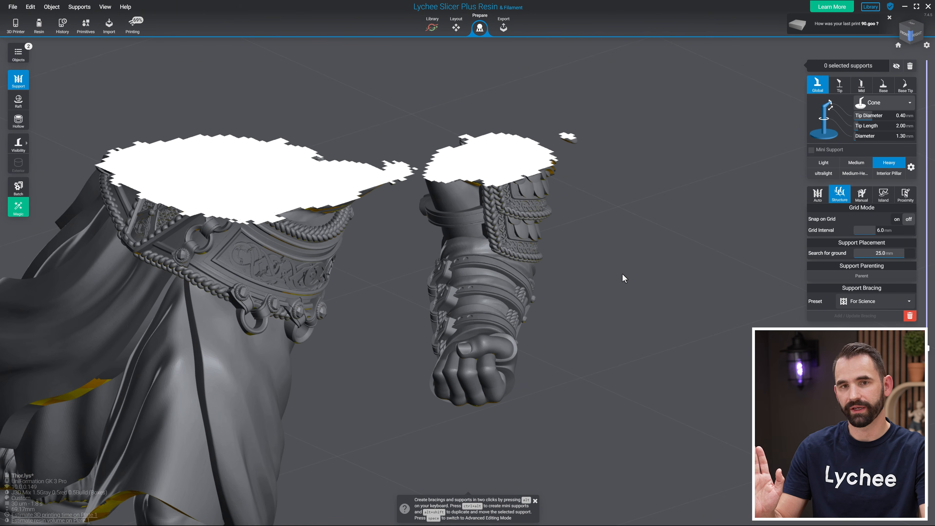
{"action": "key", "text": "Up"}
{"action": "key", "text": "Up"}
{"action": "key", "text": "Up"}
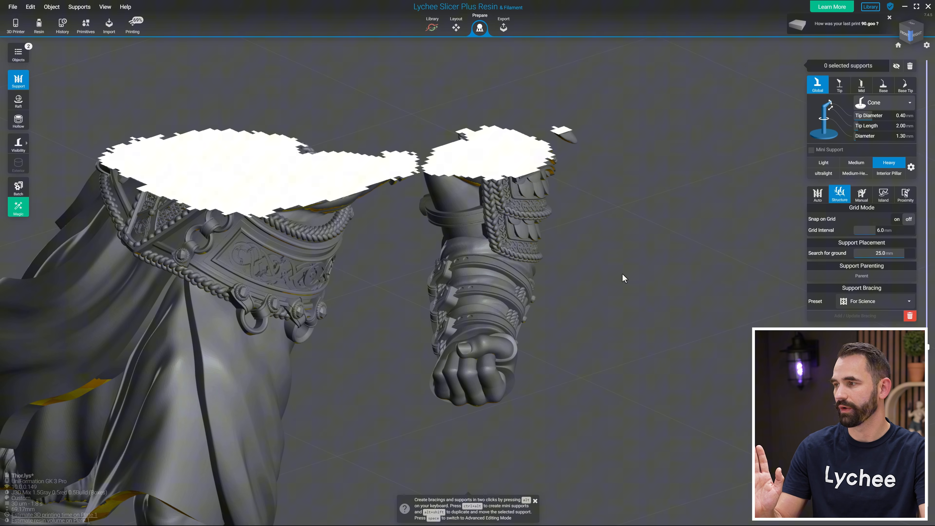
- Place a heavy support under the lowered hand, next to the wrist
{"action": "right_click_drag", "start_coordinate": [592, 166], "coordinate": [504, 218]}
{"action": "scroll", "coordinate": [504, 218], "scroll_direction": "down", "scroll_amount": 3}
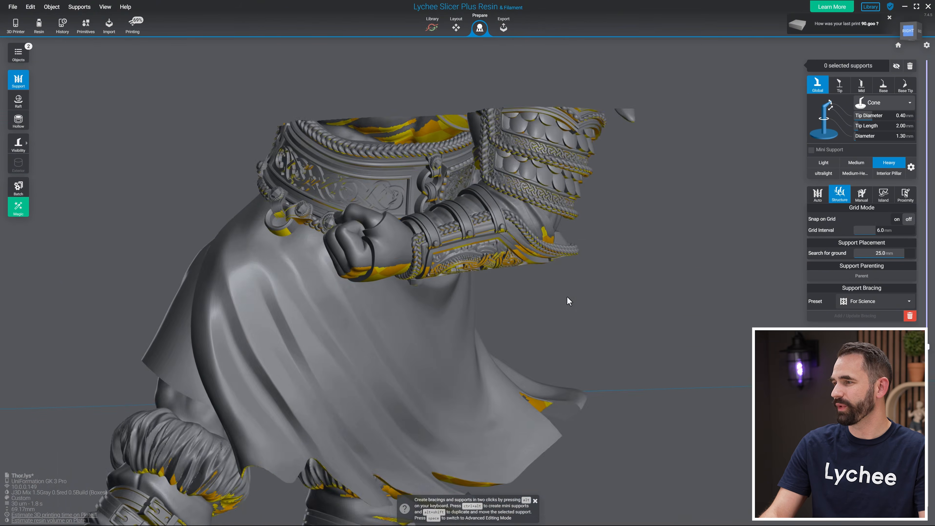
{"action": "right_click_drag", "start_coordinate": [562, 296], "coordinate": [542, 288]}
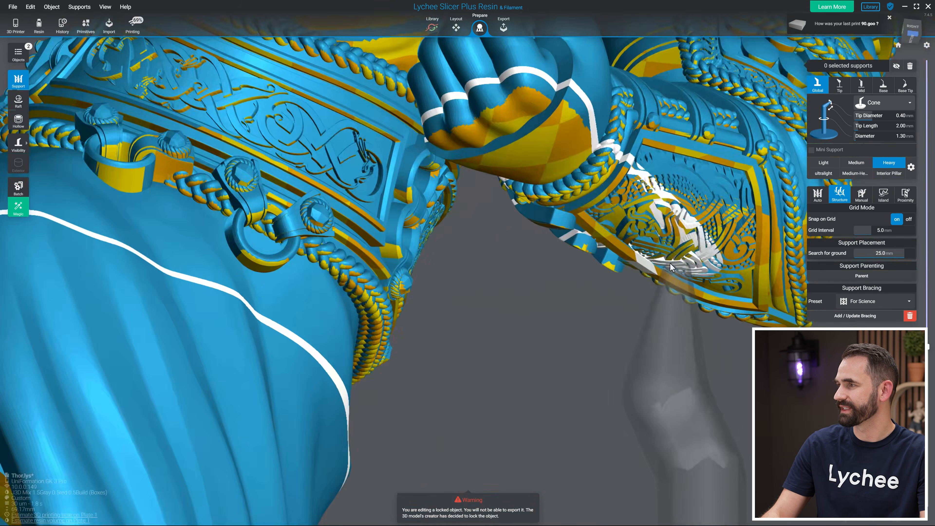
{"action": "left_click", "coordinate": [505, 158]}
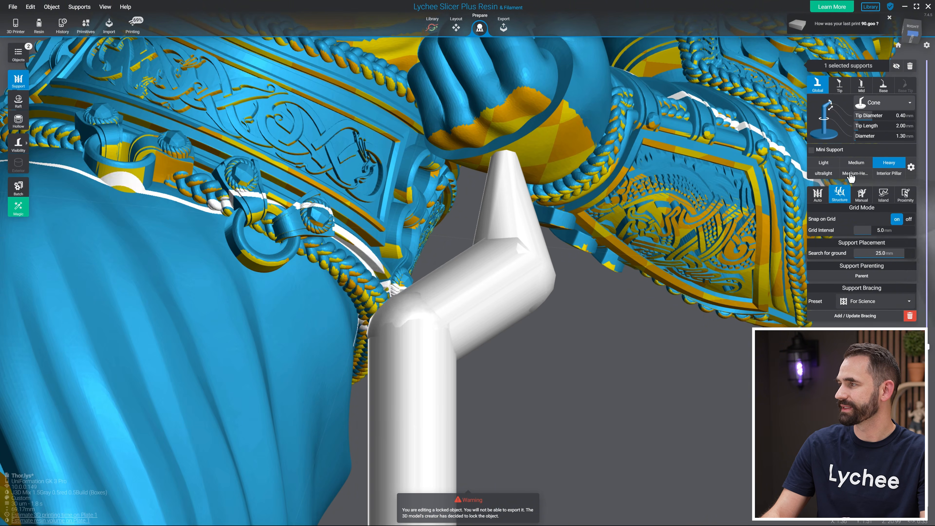
- Add a support under the elbow-side corner of the bracer and change it to the Medium-Heavy preset
{"action": "scroll", "coordinate": [740, 316], "scroll_direction": "down", "scroll_amount": 5}
{"action": "right_click_drag", "start_coordinate": [732, 323], "coordinate": [517, 350]}
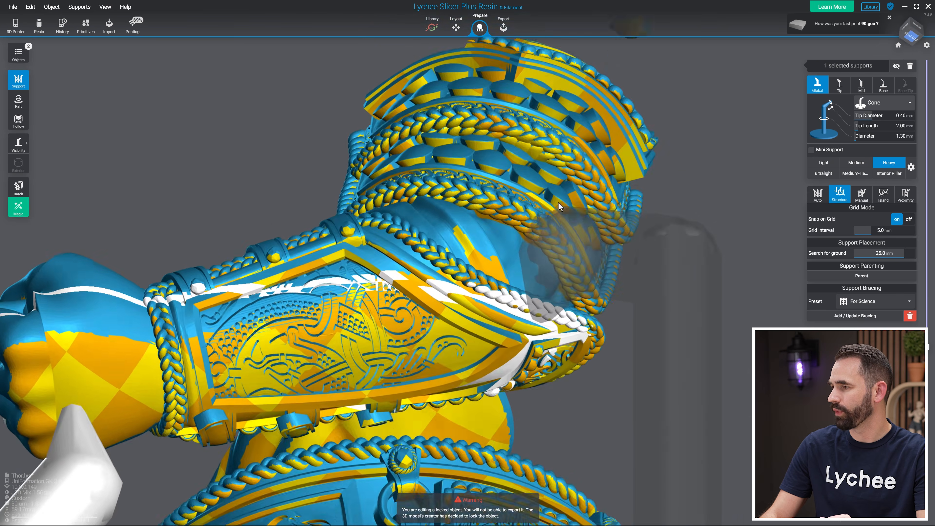
{"action": "middle_click_drag", "start_coordinate": [662, 278], "coordinate": [728, 83]}
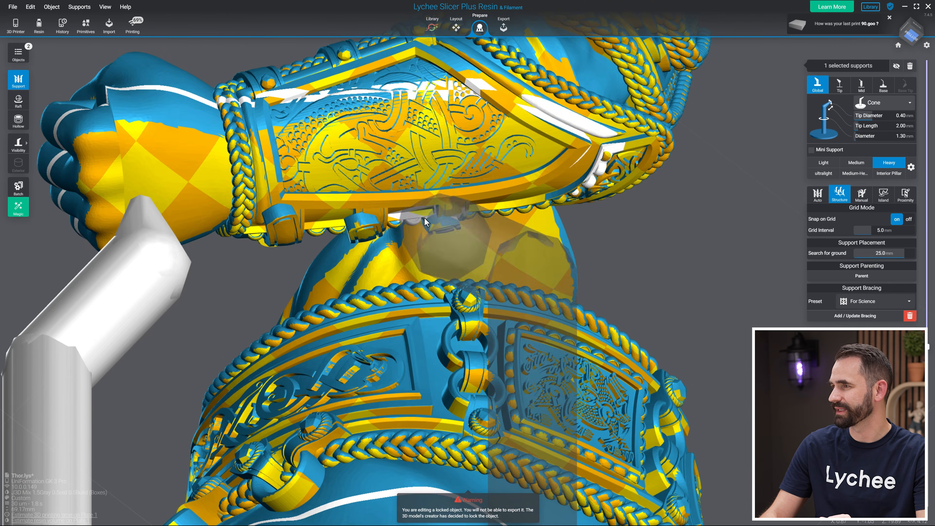
{"action": "scroll", "coordinate": [652, 252], "scroll_direction": "down", "scroll_amount": 3}
{"action": "right_click_drag", "start_coordinate": [652, 252], "coordinate": [661, 201]}
{"action": "scroll", "coordinate": [707, 361], "scroll_direction": "up", "scroll_amount": 3}
{"action": "right_click_drag", "start_coordinate": [706, 360], "coordinate": [694, 332]}
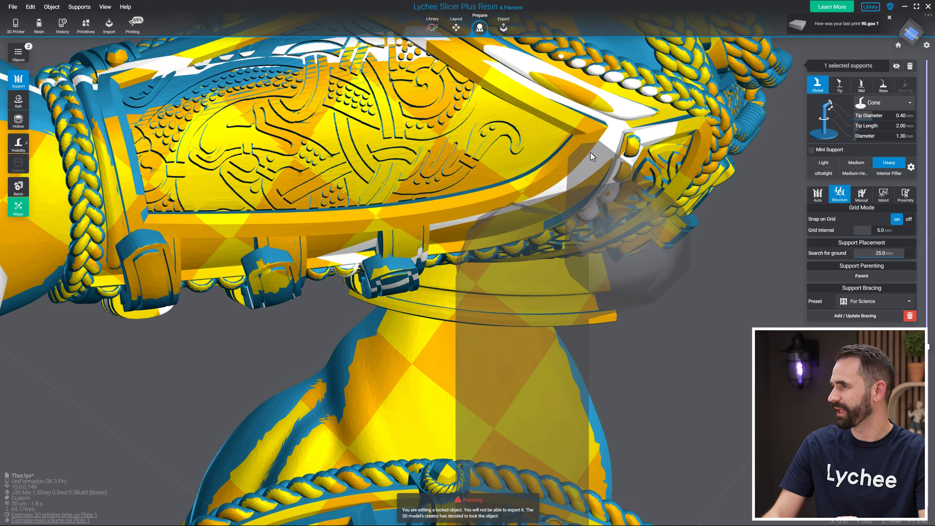
{"action": "right_click_drag", "start_coordinate": [590, 153], "coordinate": [460, 236]}
{"action": "right_click_drag", "start_coordinate": [465, 188], "coordinate": [554, 221]}
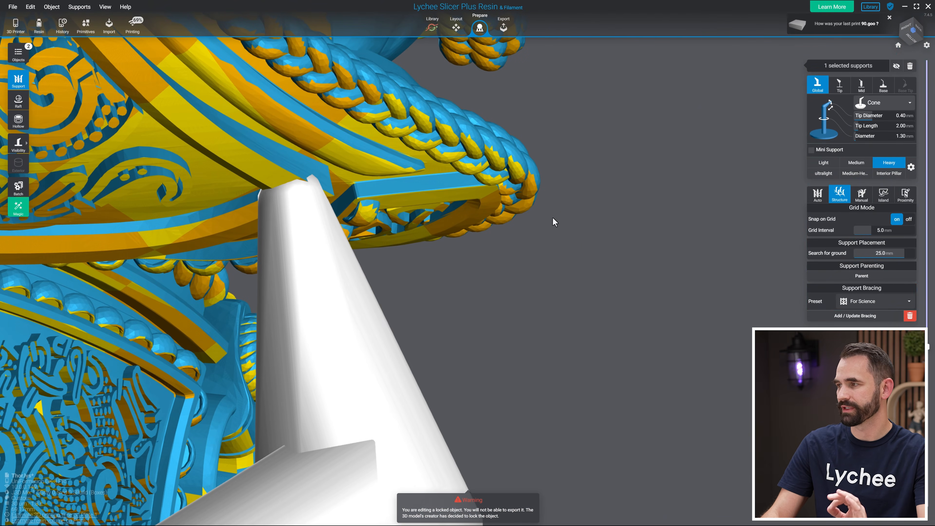
{"action": "left_click", "coordinate": [854, 175]}
{"action": "right_click_drag", "start_coordinate": [732, 255], "coordinate": [545, 271]}
{"action": "scroll", "coordinate": [545, 271], "scroll_direction": "down", "scroll_amount": 10}
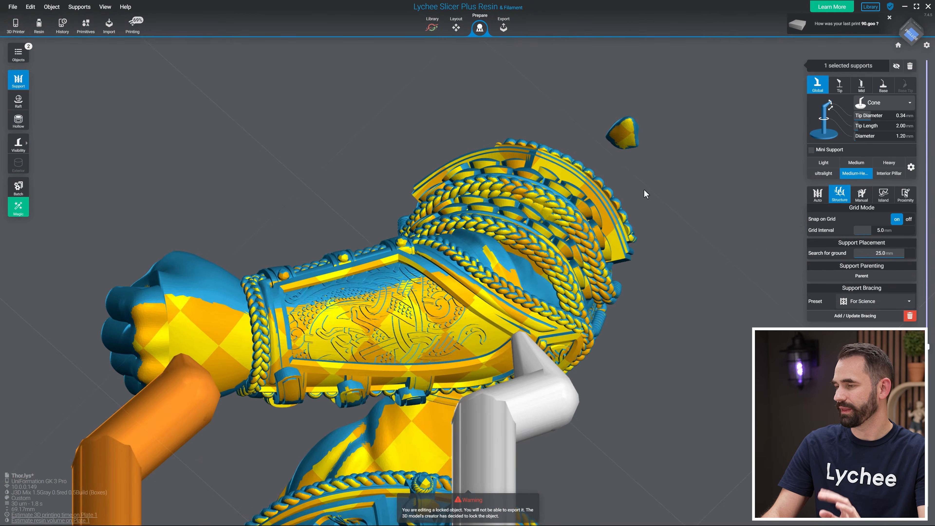
- Place Medium-preset supports under the first two buckles along the bracer's lower edge, starting from the wrist
{"action": "scroll", "coordinate": [643, 188], "scroll_direction": "up", "scroll_amount": 6}
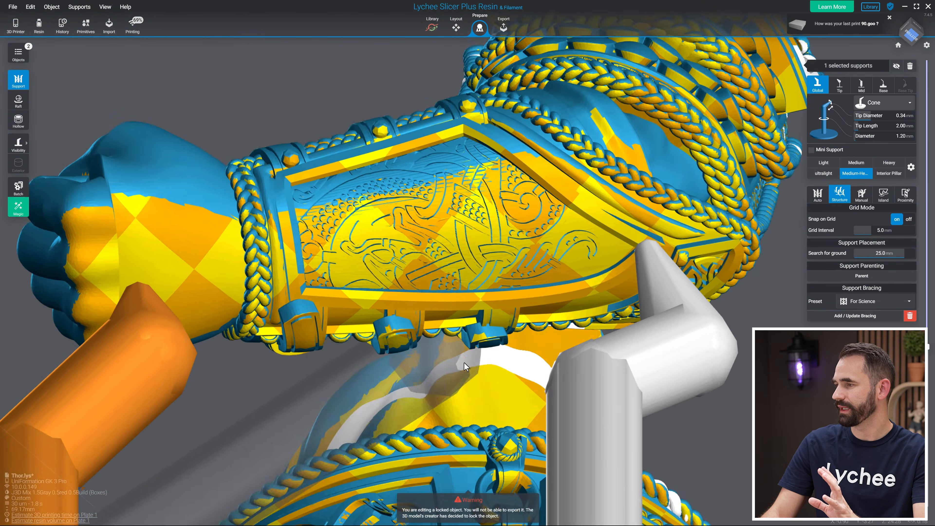
{"action": "middle_click_drag", "start_coordinate": [466, 365], "coordinate": [617, 257]}
{"action": "right_click_drag", "start_coordinate": [617, 258], "coordinate": [611, 206]}
{"action": "scroll", "coordinate": [467, 315], "scroll_direction": "up", "scroll_amount": 3}
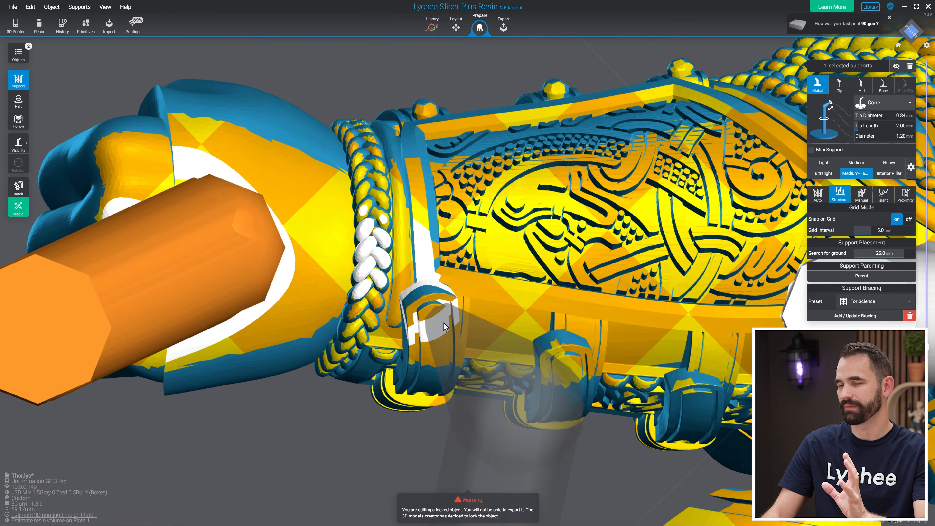
{"action": "scroll", "coordinate": [444, 324], "scroll_direction": "down", "scroll_amount": 3}
{"action": "scroll", "coordinate": [439, 328], "scroll_direction": "up", "scroll_amount": 3}
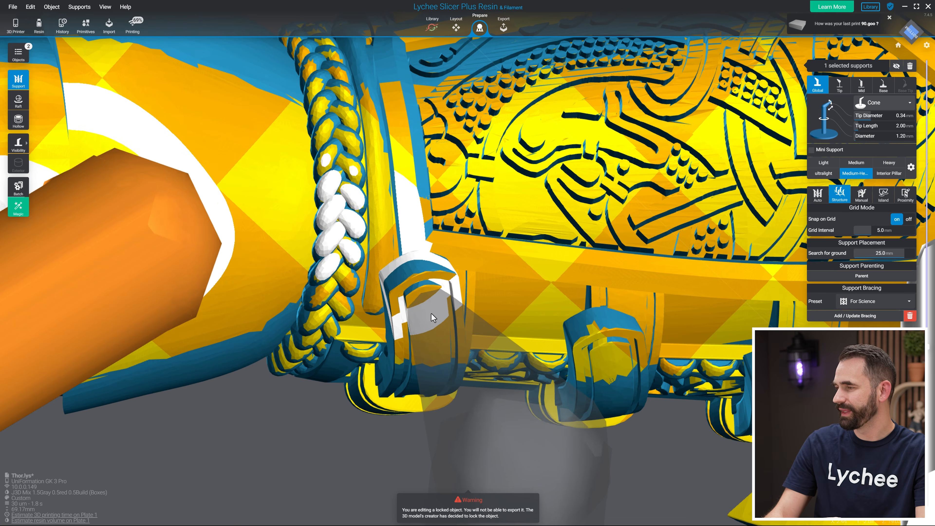
{"action": "right_click_drag", "start_coordinate": [494, 254], "coordinate": [643, 249]}
{"action": "left_click", "coordinate": [866, 164]}
{"action": "right_click_drag", "start_coordinate": [467, 250], "coordinate": [494, 238]}
{"action": "left_click", "coordinate": [494, 238]}
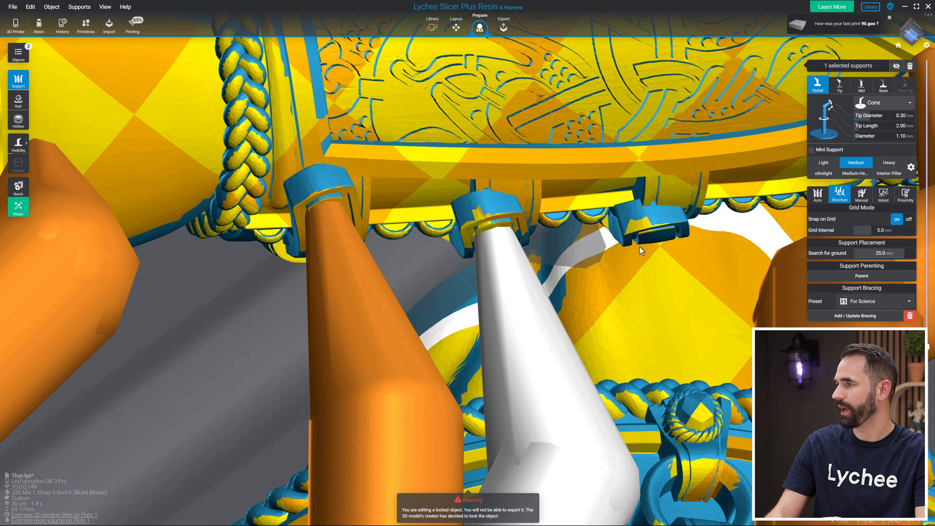
- Place a Medium-preset support under the third buckle along the bracer's lower edge
{"action": "left_click", "coordinate": [658, 239]}
{"action": "right_click_drag", "start_coordinate": [658, 240], "coordinate": [684, 328]}
{"action": "scroll", "coordinate": [629, 306], "scroll_direction": "down", "scroll_amount": 3}
{"action": "scroll", "coordinate": [682, 327], "scroll_direction": "down", "scroll_amount": 5}
{"action": "right_click_drag", "start_coordinate": [644, 287], "coordinate": [458, 100]}
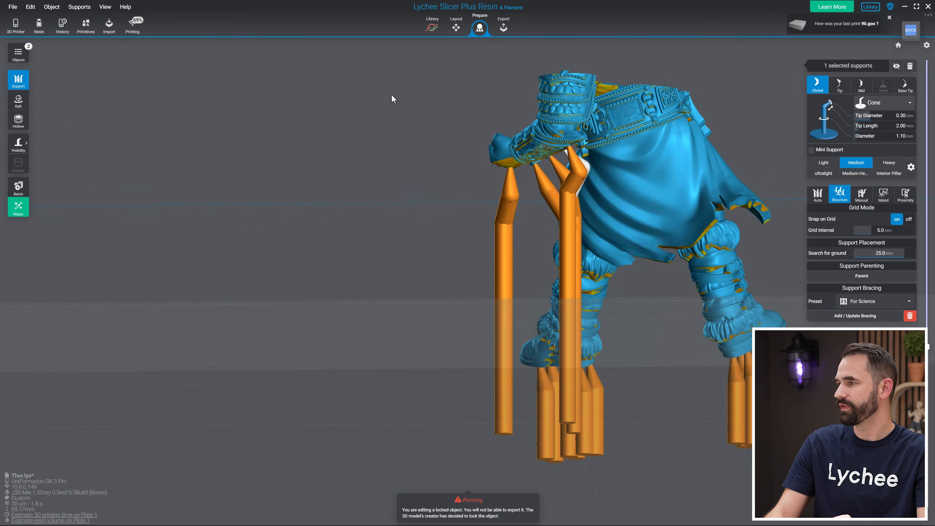
{"action": "right_click_drag", "start_coordinate": [390, 93], "coordinate": [591, 108]}
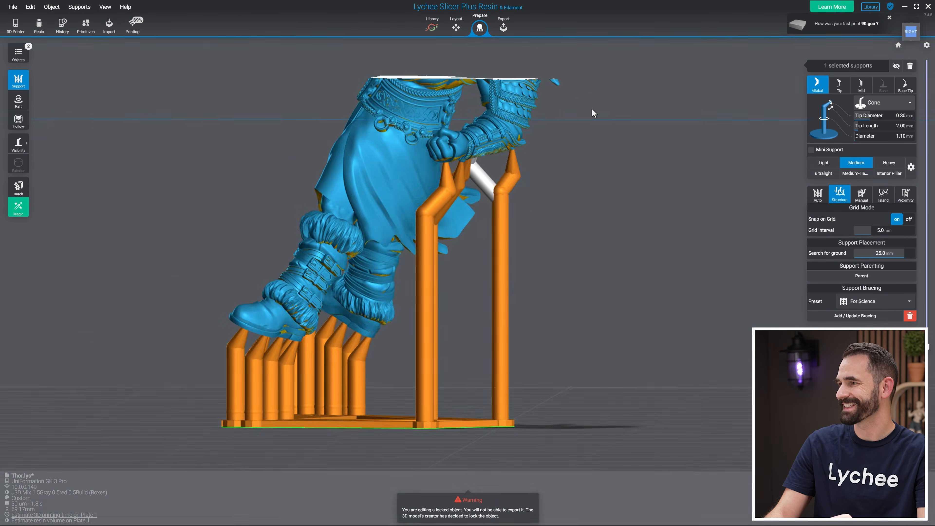
- Bring the hammer into the layer preview and place a Heavy-preset support under the lowest corner of its striking face
{"action": "scroll", "coordinate": [603, 319], "scroll_direction": "up", "scroll_amount": 5}
{"action": "right_click_drag", "start_coordinate": [602, 316], "coordinate": [619, 332]}
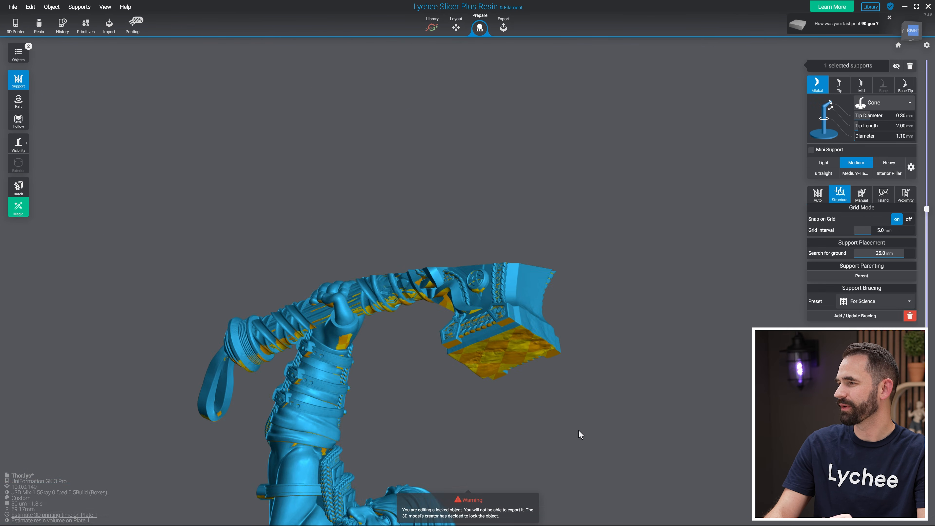
{"action": "scroll", "coordinate": [667, 435], "scroll_direction": "up", "scroll_amount": 3}
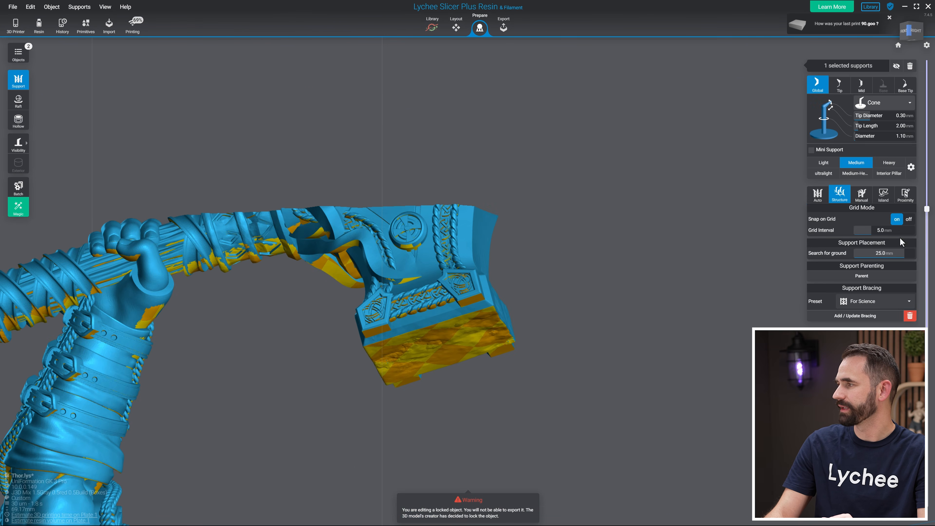
{"action": "right_click_drag", "start_coordinate": [809, 237], "coordinate": [597, 261]}
{"action": "scroll", "coordinate": [599, 239], "scroll_direction": "up", "scroll_amount": 3}
{"action": "middle_click_drag", "start_coordinate": [603, 214], "coordinate": [523, 39]}
{"action": "scroll", "coordinate": [424, 276], "scroll_direction": "up", "scroll_amount": 3}
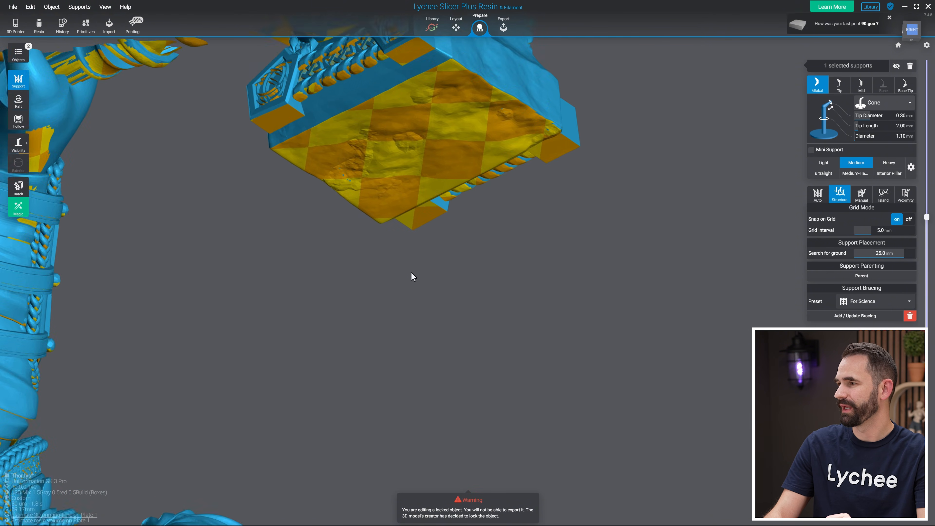
{"action": "left_click", "coordinate": [370, 204]}
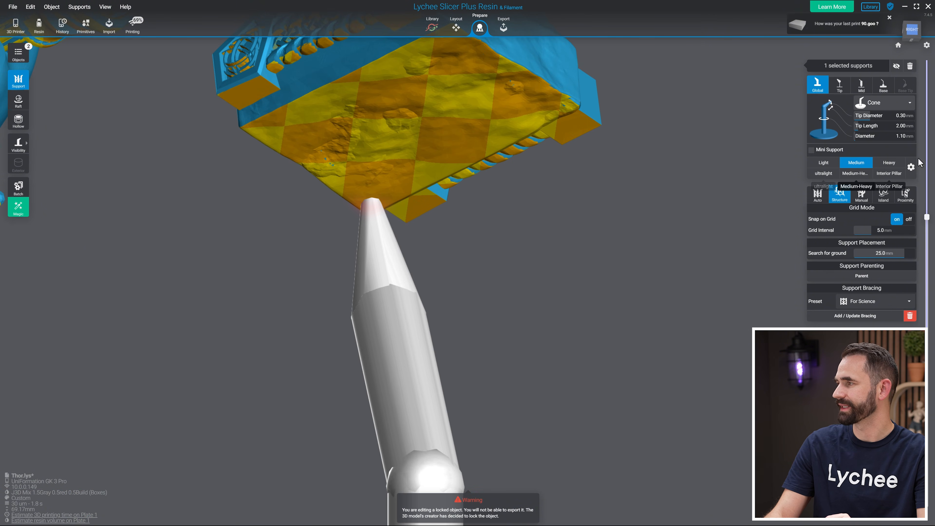
{"action": "left_click", "coordinate": [888, 162]}
{"action": "right_click_drag", "start_coordinate": [580, 287], "coordinate": [267, 332]}
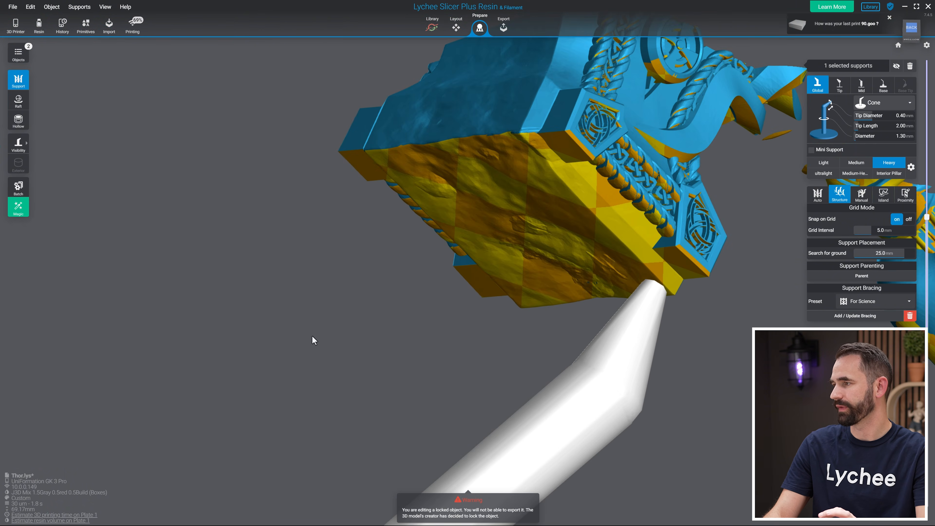
- Add a Medium-Heavy support under the neighbouring lower corner of the hammer's striking face and check it against the sliced layers
{"action": "right_click_drag", "start_coordinate": [649, 308], "coordinate": [661, 189]}
{"action": "left_click", "coordinate": [662, 188]}
{"action": "left_click", "coordinate": [854, 173]}
{"action": "scroll", "coordinate": [244, 267], "scroll_direction": "up", "scroll_amount": 3}
{"action": "left_click", "coordinate": [353, 234]}
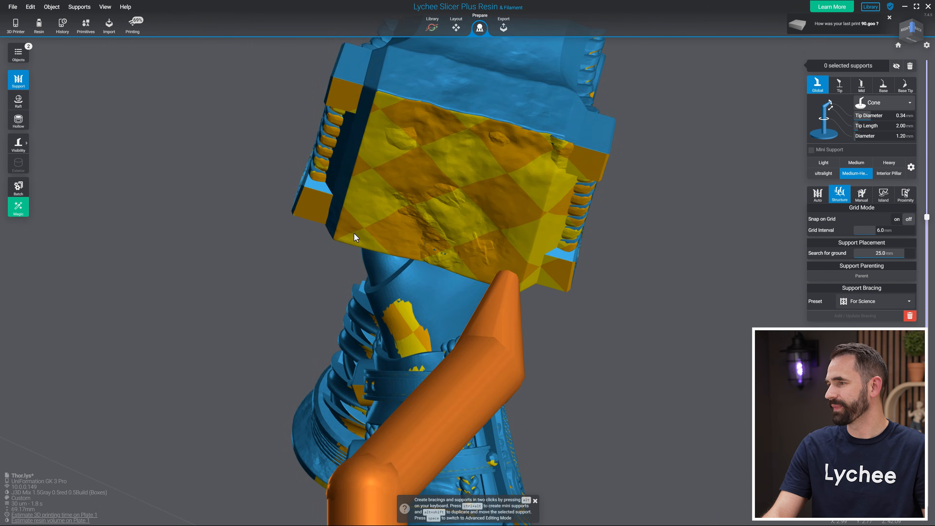
{"action": "left_click", "coordinate": [350, 234]}
{"action": "right_click_drag", "start_coordinate": [350, 234], "coordinate": [933, 217]}
{"action": "right_click_drag", "start_coordinate": [731, 301], "coordinate": [655, 284]}
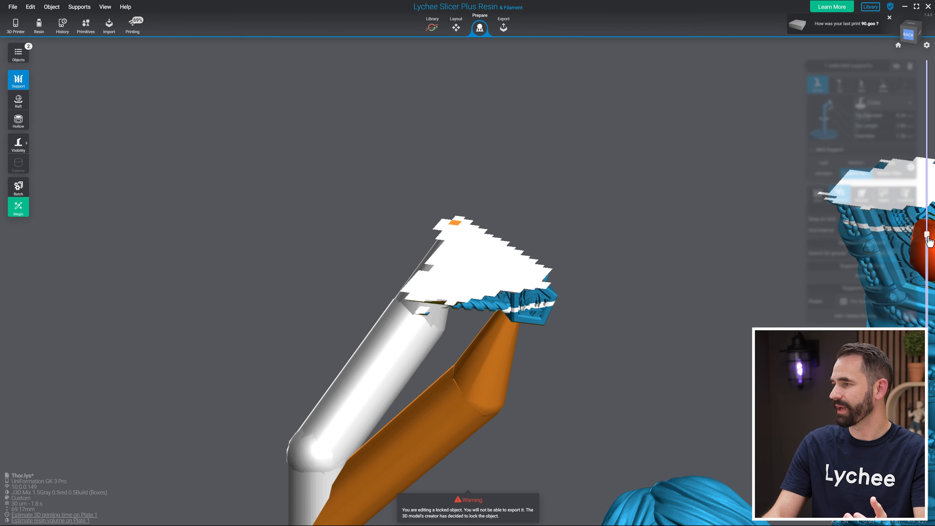
{"action": "right_click_drag", "start_coordinate": [930, 236], "coordinate": [596, 317]}
{"action": "right_click_drag", "start_coordinate": [518, 319], "coordinate": [656, 254]}
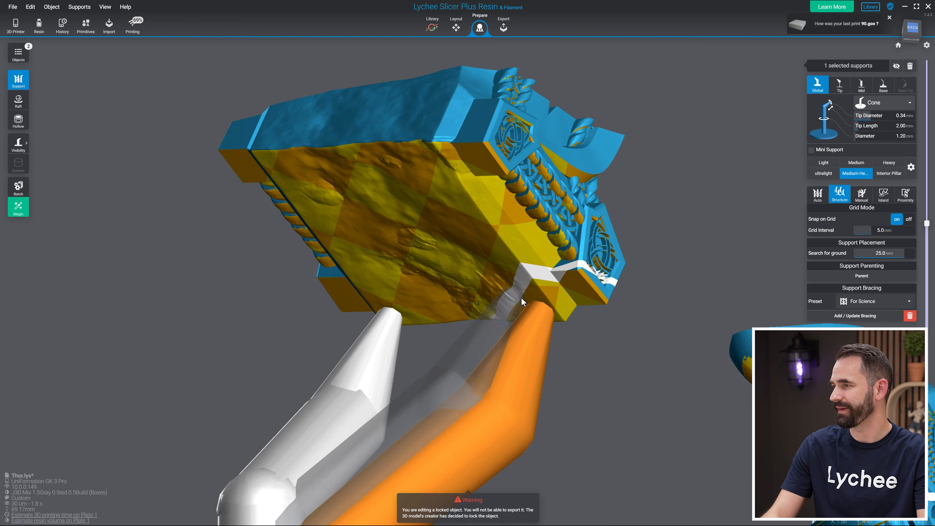
- Add a third support with the Medium preset under the hammer's striking face, farther up from its lowest corner
{"action": "left_click", "coordinate": [482, 227]}
{"action": "right_click_drag", "start_coordinate": [687, 165], "coordinate": [540, 297]}
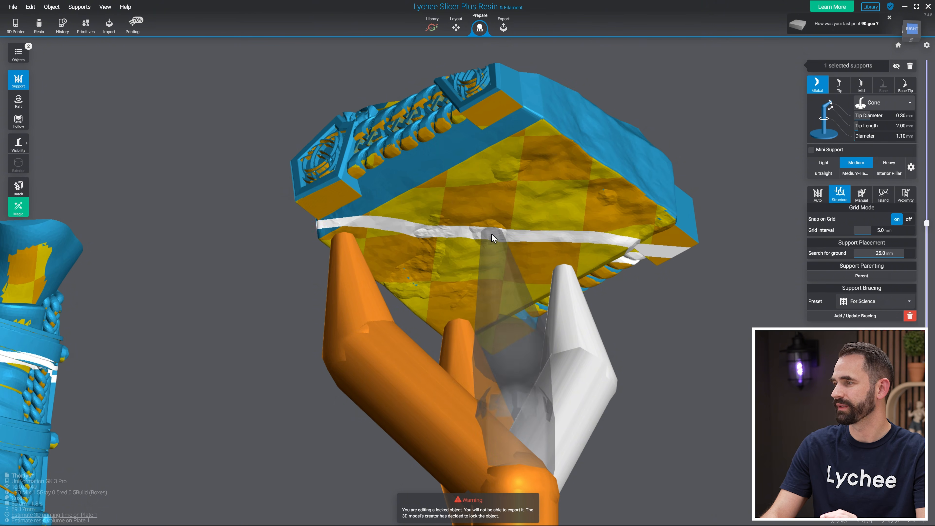
{"action": "right_click_drag", "start_coordinate": [578, 258], "coordinate": [530, 290]}
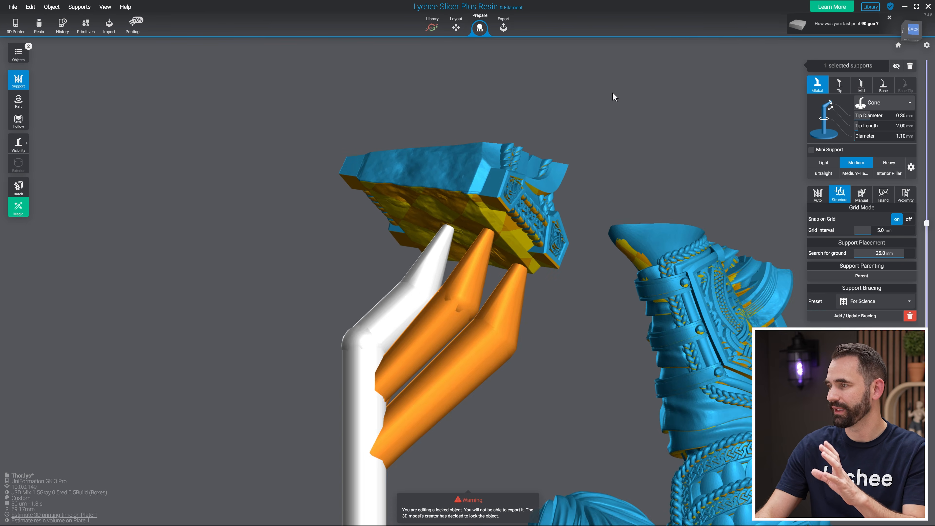
{"action": "left_click_drag", "start_coordinate": [612, 92], "coordinate": [682, 205]}
{"action": "scroll", "coordinate": [684, 206], "scroll_direction": "down", "scroll_amount": 3}
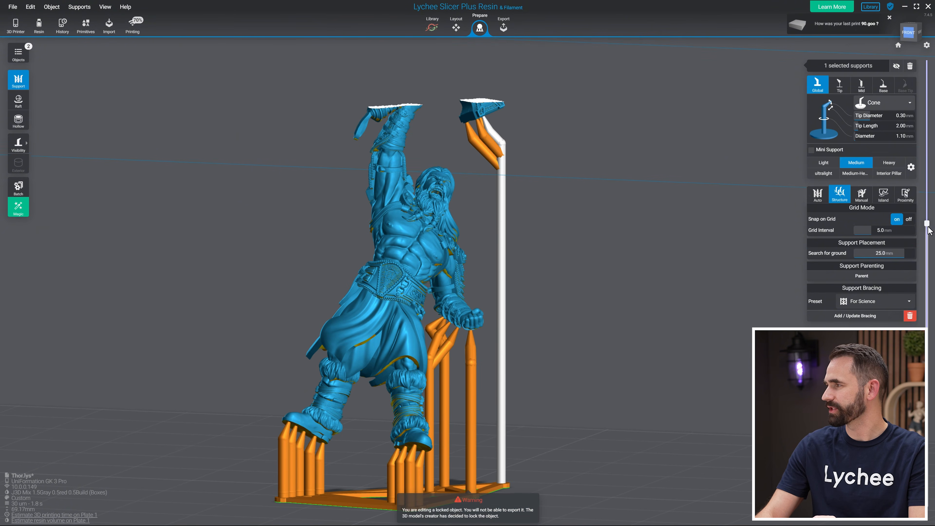
- Lower the layer preview to the skirt and place a Medium-Heavy support under the low point of the cloth's hem
{"action": "left_click", "coordinate": [898, 45]}
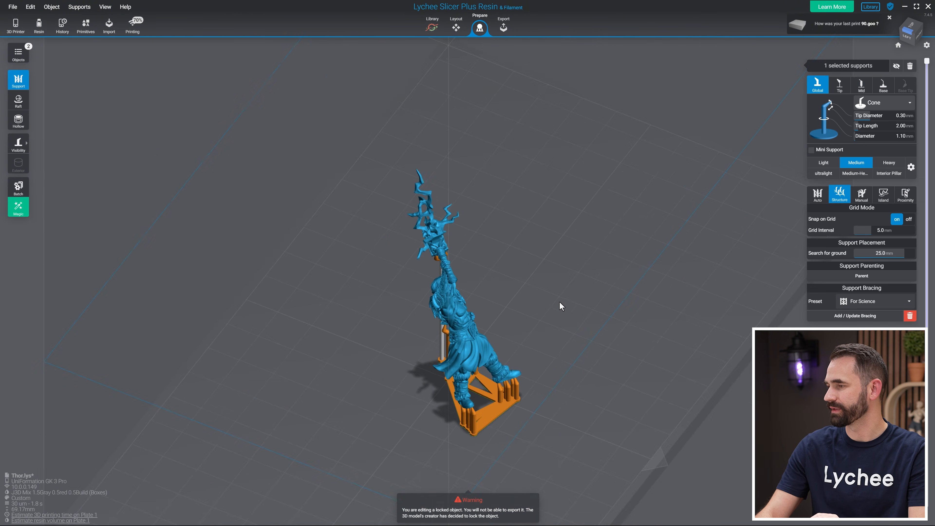
{"action": "scroll", "coordinate": [631, 294], "scroll_direction": "up", "scroll_amount": 4}
{"action": "mouse_move", "coordinate": [631, 295]}
{"action": "left_mouse_down"}
{"action": "mouse_move", "coordinate": [626, 212]}
{"action": "mouse_move", "coordinate": [564, 229]}
{"action": "mouse_move", "coordinate": [508, 266]}
{"action": "mouse_move", "coordinate": [619, 283]}
{"action": "left_mouse_up"}
{"action": "scroll", "coordinate": [666, 249], "scroll_direction": "up", "scroll_amount": 3}
{"action": "scroll", "coordinate": [666, 249], "scroll_direction": "up", "scroll_amount": 2}
{"action": "left_click_drag", "start_coordinate": [667, 248], "coordinate": [655, 168]}
{"action": "scroll", "coordinate": [366, 429], "scroll_direction": "up", "scroll_amount": 2}
{"action": "left_click_drag", "start_coordinate": [448, 287], "coordinate": [819, 291]}
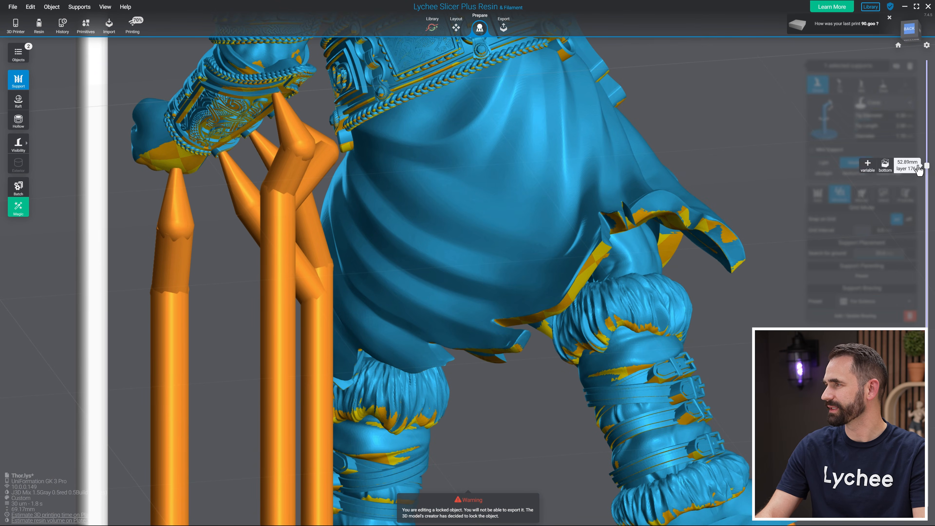
{"action": "left_click_drag", "start_coordinate": [927, 371], "coordinate": [927, 409]}
{"action": "left_click_drag", "start_coordinate": [548, 94], "coordinate": [416, 216]}
{"action": "left_click", "coordinate": [435, 210]}
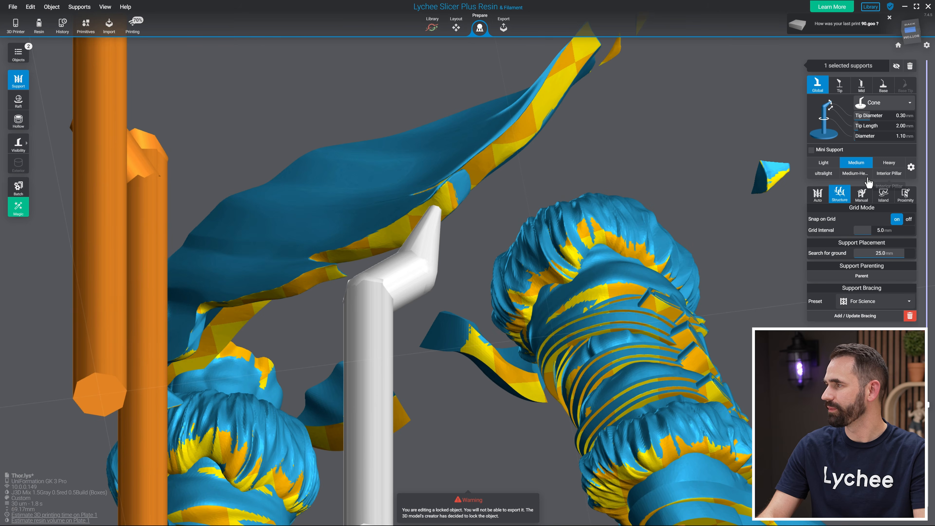
{"action": "left_click_drag", "start_coordinate": [696, 154], "coordinate": [347, 217]}
- Place Medium-Heavy supports under the two isolated cloth tips hanging between the legs
{"action": "left_click_drag", "start_coordinate": [739, 256], "coordinate": [664, 214]}
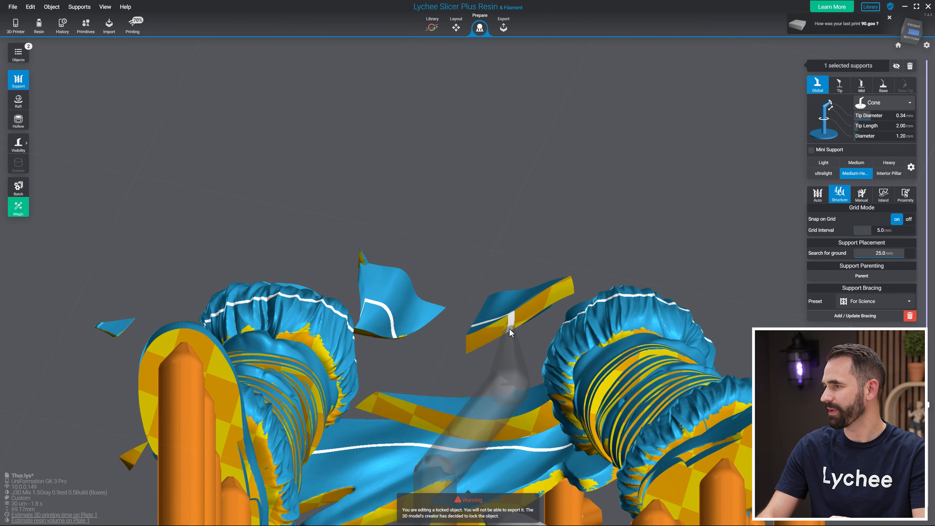
{"action": "left_click", "coordinate": [486, 332]}
{"action": "left_click_drag", "start_coordinate": [481, 228], "coordinate": [373, 359]}
{"action": "left_click", "coordinate": [391, 333]}
{"action": "left_click_drag", "start_coordinate": [589, 199], "coordinate": [548, 344]}
- Restore the full-height layer preview, run the island search with Detailed accuracy and 0.03 mm² filtering, and show the first island
{"action": "left_click_drag", "start_coordinate": [927, 368], "coordinate": [928, 240]}
{"action": "left_click_drag", "start_coordinate": [773, 45], "coordinate": [162, 282]}
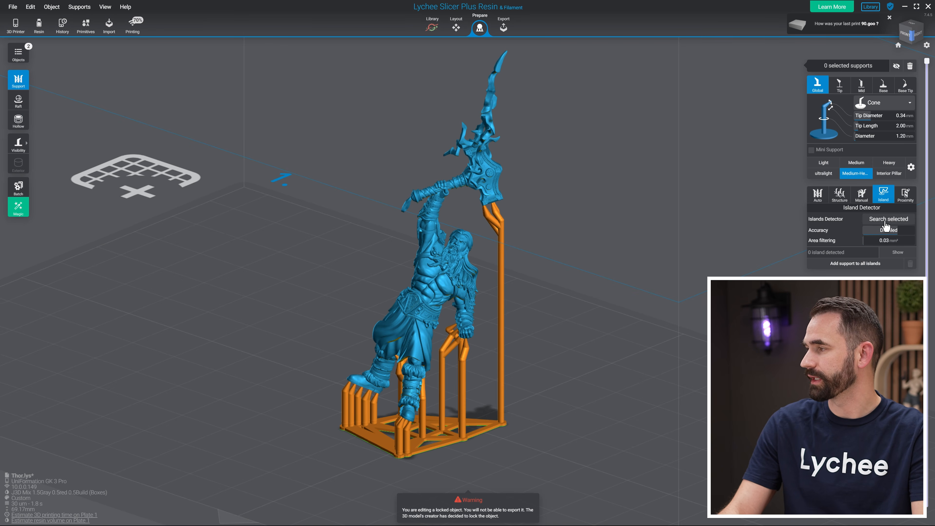
{"action": "scroll", "coordinate": [578, 272], "scroll_direction": "up", "scroll_amount": 5}
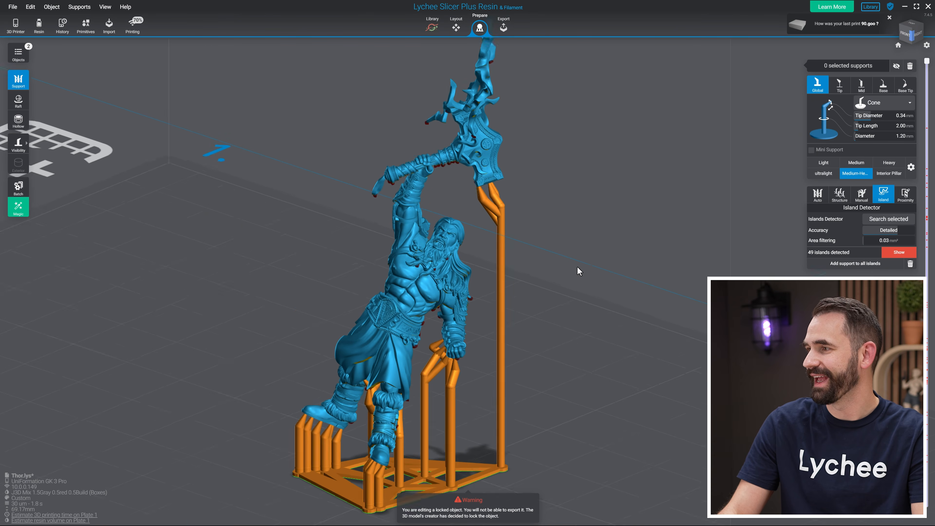
{"action": "middle_click_drag", "start_coordinate": [599, 252], "coordinate": [778, 90]}
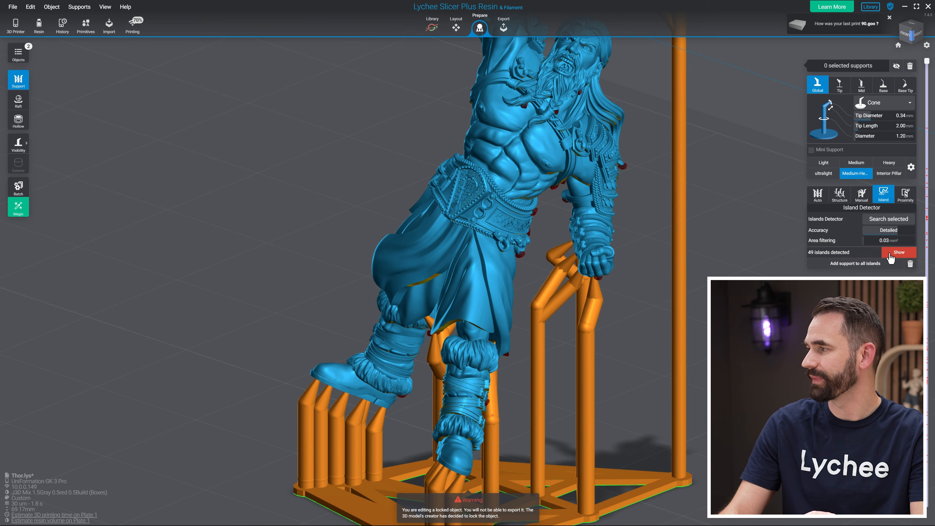
{"action": "left_click", "coordinate": [893, 254]}
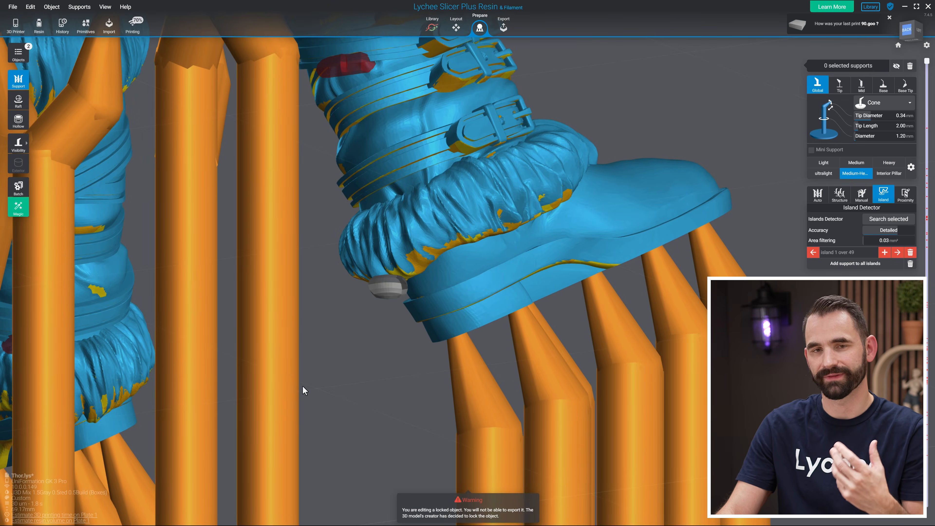
- Place a Light-preset support on the first island beneath the back of the boot's fur cuff, replacing the first attempt
{"action": "scroll", "coordinate": [342, 420], "scroll_direction": "up", "scroll_amount": 4}
{"action": "right_click_drag", "start_coordinate": [342, 421], "coordinate": [291, 371]}
{"action": "scroll", "coordinate": [291, 371], "scroll_direction": "down", "scroll_amount": 2}
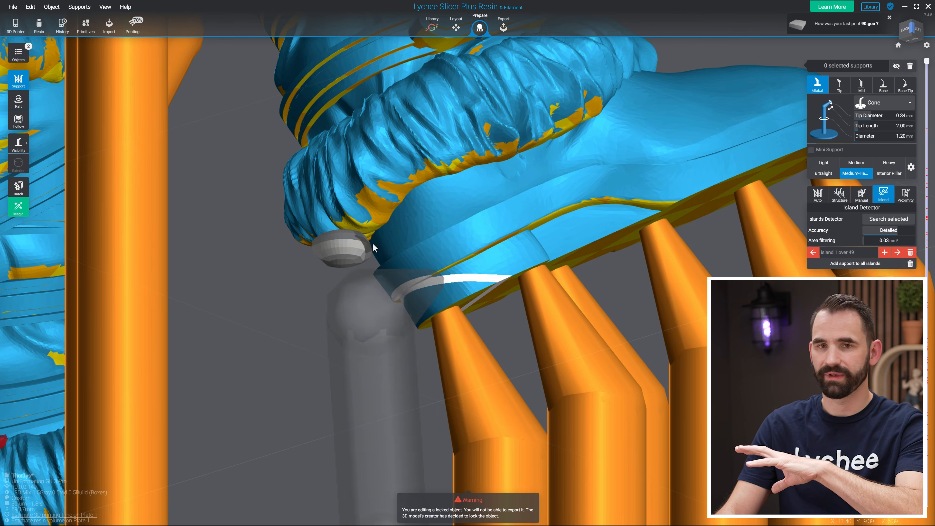
{"action": "right_click_drag", "start_coordinate": [315, 304], "coordinate": [338, 226]}
{"action": "left_click", "coordinate": [325, 222]}
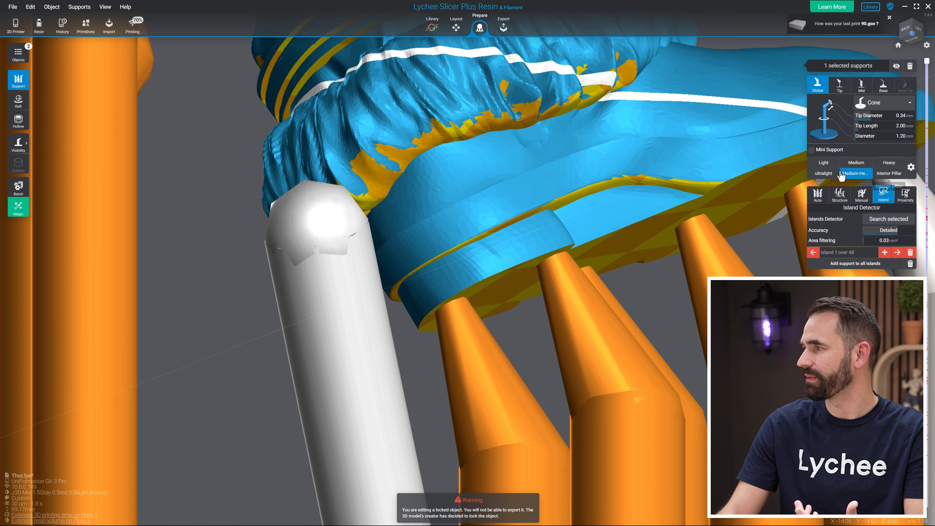
{"action": "left_click", "coordinate": [823, 163]}
{"action": "key", "text": "Delete"}
{"action": "right_click_drag", "start_coordinate": [255, 343], "coordinate": [414, 152]}
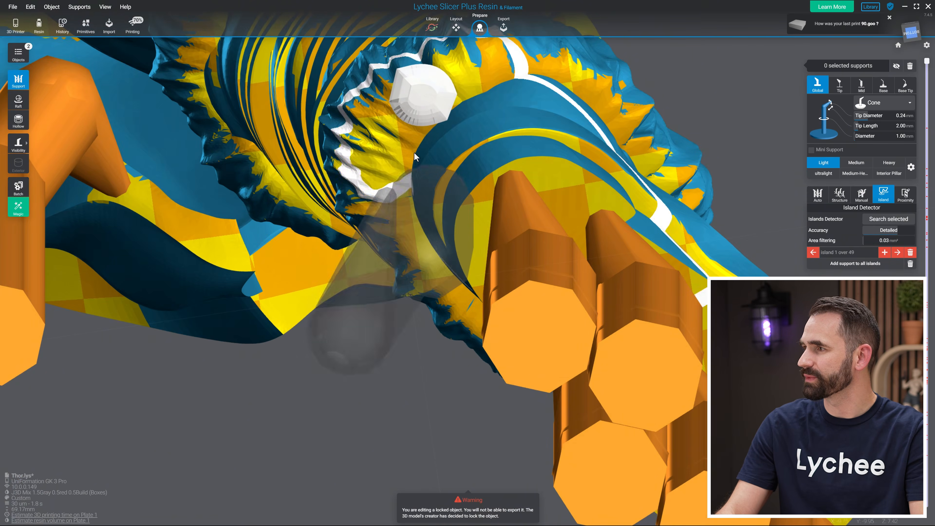
{"action": "left_click", "coordinate": [417, 96]}
- Support the island on the leg wraps with an ultralight support, adjust its tip and set the tip diameter to 0.13 mm
{"action": "right_click_drag", "start_coordinate": [418, 96], "coordinate": [427, 240]}
{"action": "left_click", "coordinate": [419, 221]}
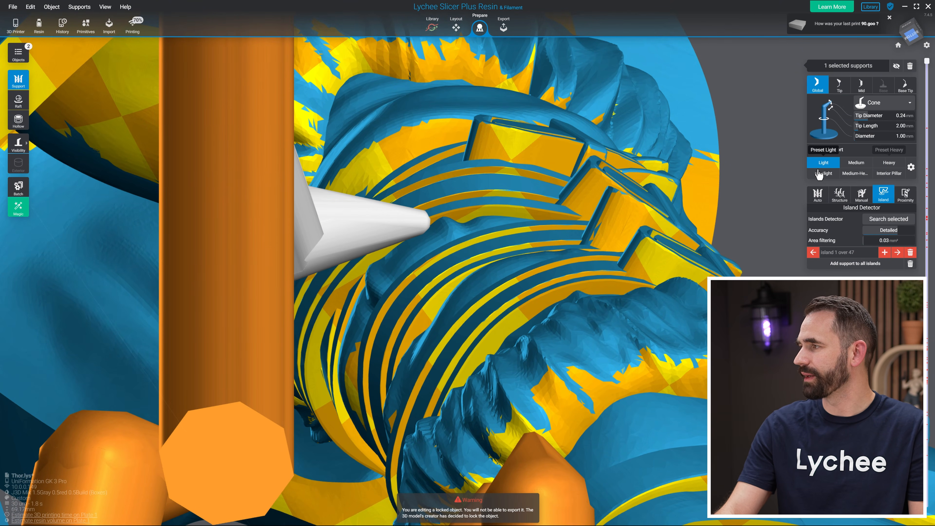
{"action": "right_click_drag", "start_coordinate": [779, 191], "coordinate": [442, 345]}
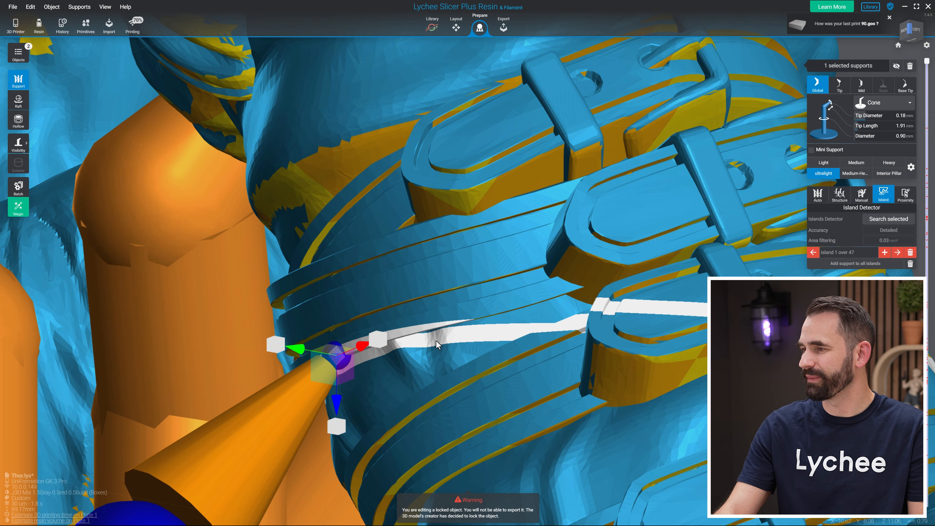
{"action": "left_click_drag", "start_coordinate": [371, 347], "coordinate": [364, 349]}
{"action": "scroll", "coordinate": [502, 320], "scroll_direction": "down", "scroll_amount": 6}
{"action": "right_click_drag", "start_coordinate": [463, 332], "coordinate": [596, 277]}
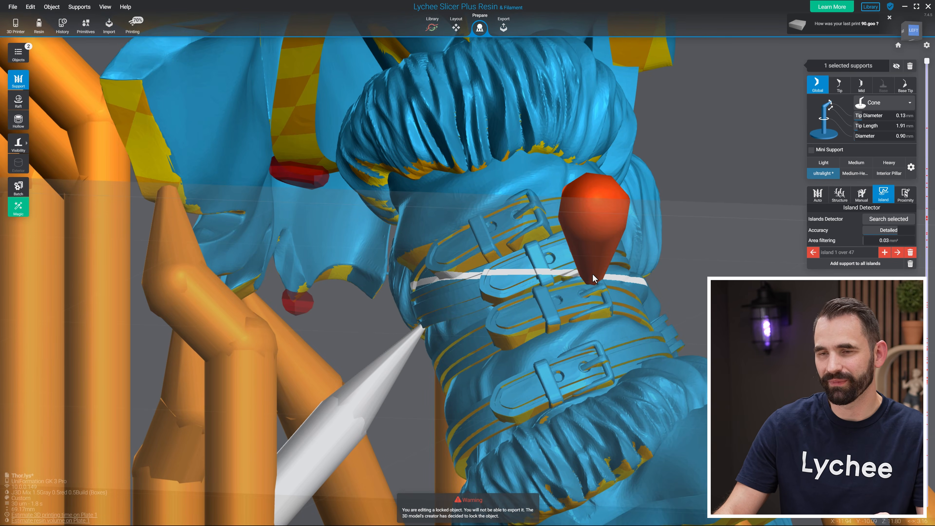
- Place a support under the smaller island on the cloth hem behind the leg and change it to the Light preset
{"action": "middle_click_drag", "start_coordinate": [417, 261], "coordinate": [491, 281]}
{"action": "right_click_drag", "start_coordinate": [491, 281], "coordinate": [270, 317]}
{"action": "scroll", "coordinate": [270, 316], "scroll_direction": "up", "scroll_amount": 5}
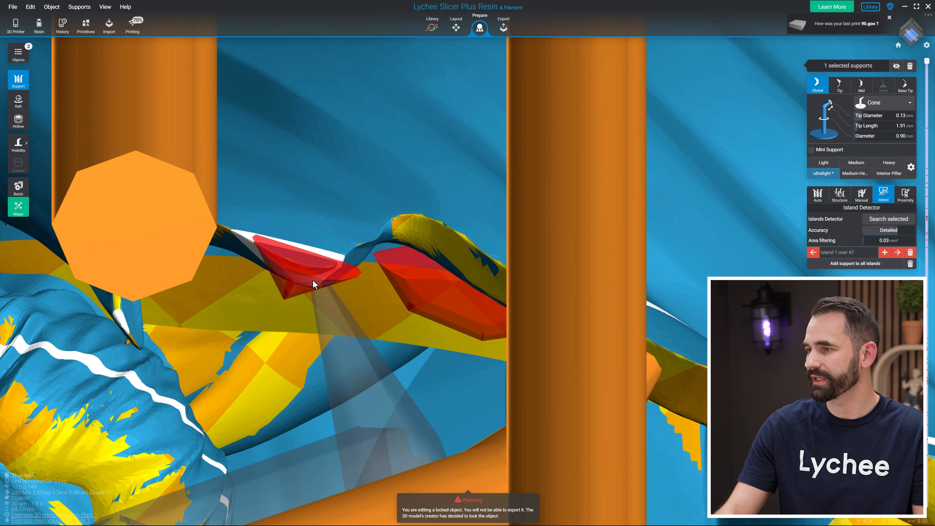
{"action": "left_click", "coordinate": [299, 275]}
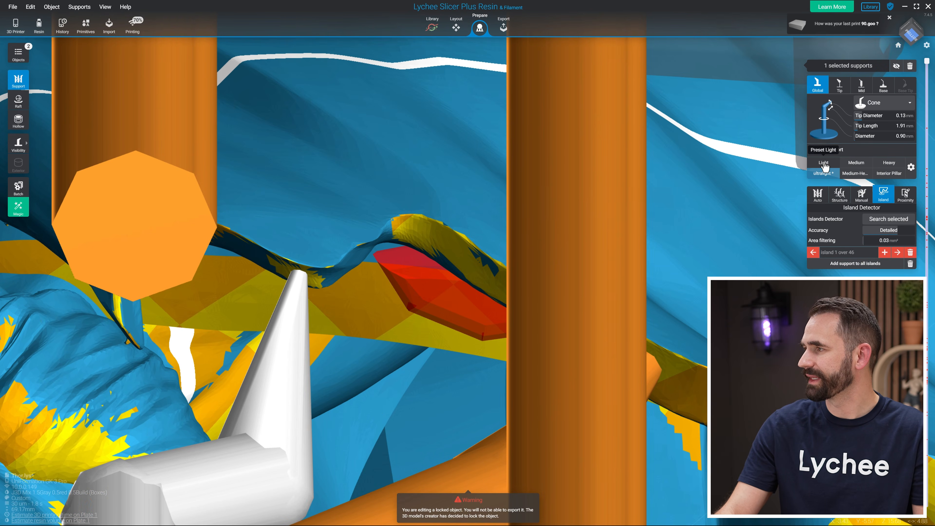
{"action": "left_click", "coordinate": [824, 164]}
- Support the larger neighbouring island on the same cloth hem and change that support to the Medium preset
{"action": "right_click_drag", "start_coordinate": [549, 292], "coordinate": [293, 203]}
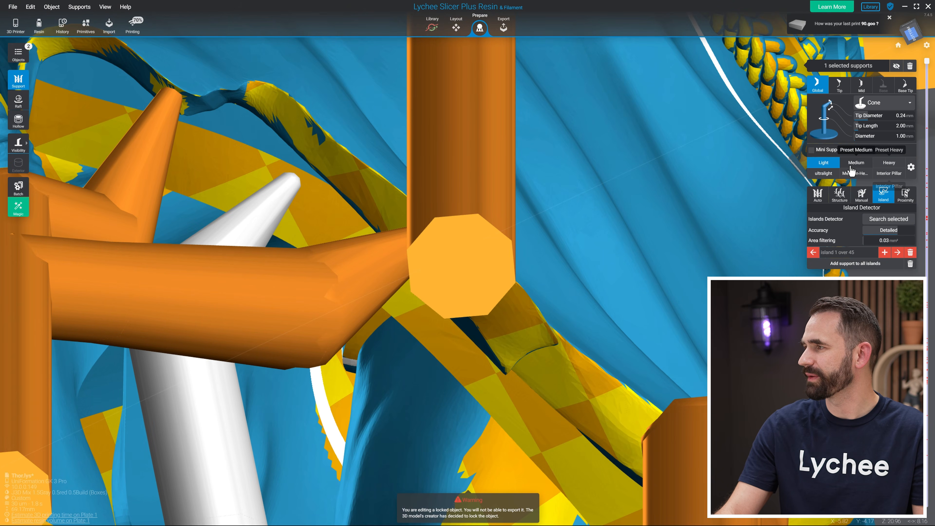
{"action": "left_click", "coordinate": [850, 165]}
{"action": "right_click_drag", "start_coordinate": [552, 331], "coordinate": [270, 164]}
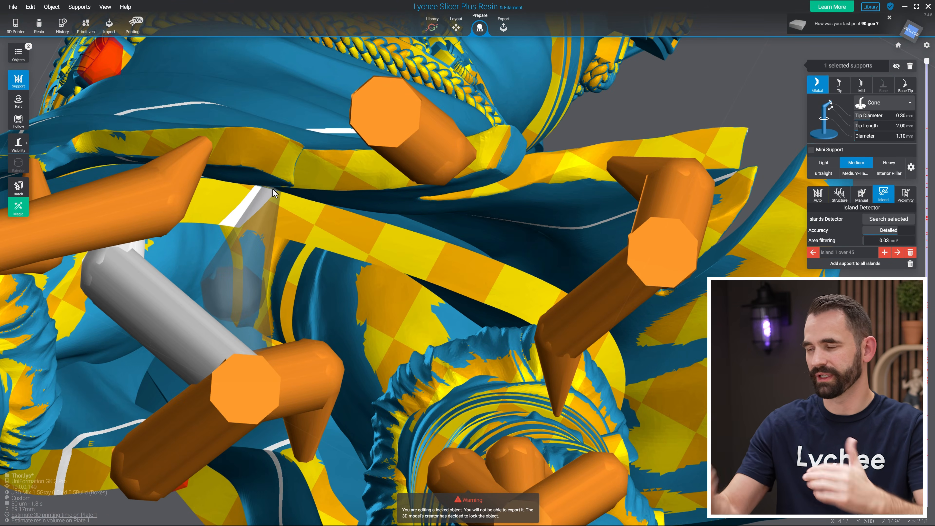
- Add a Medium support under the inner cloth hem and reposition its joint, giving a tip length of about 1.79 mm
{"action": "right_click_drag", "start_coordinate": [279, 201], "coordinate": [414, 254]}
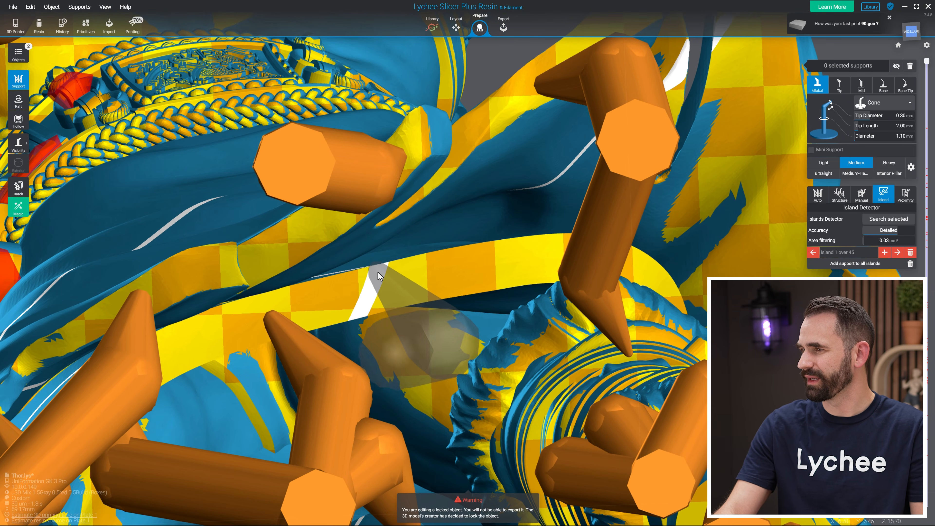
{"action": "left_click", "coordinate": [385, 276]}
{"action": "right_click_drag", "start_coordinate": [385, 276], "coordinate": [484, 236]}
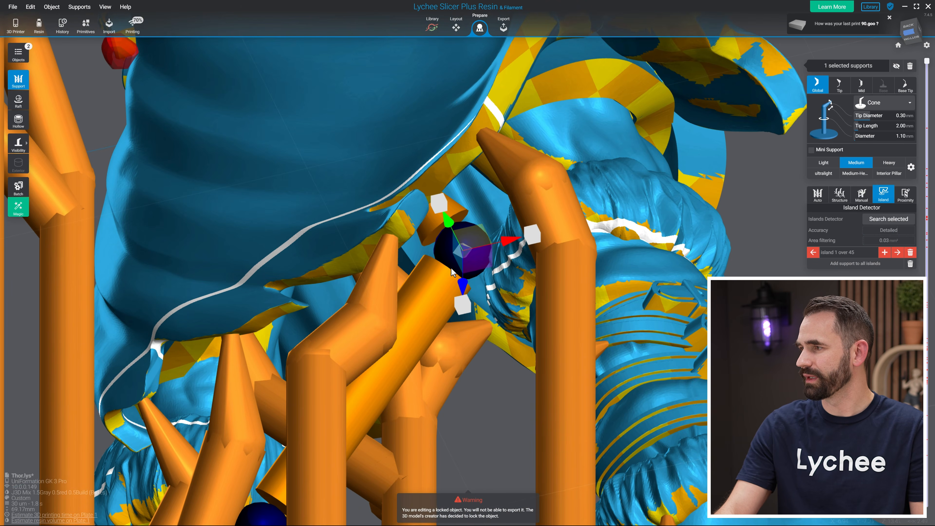
{"action": "right_click_drag", "start_coordinate": [468, 323], "coordinate": [343, 346]}
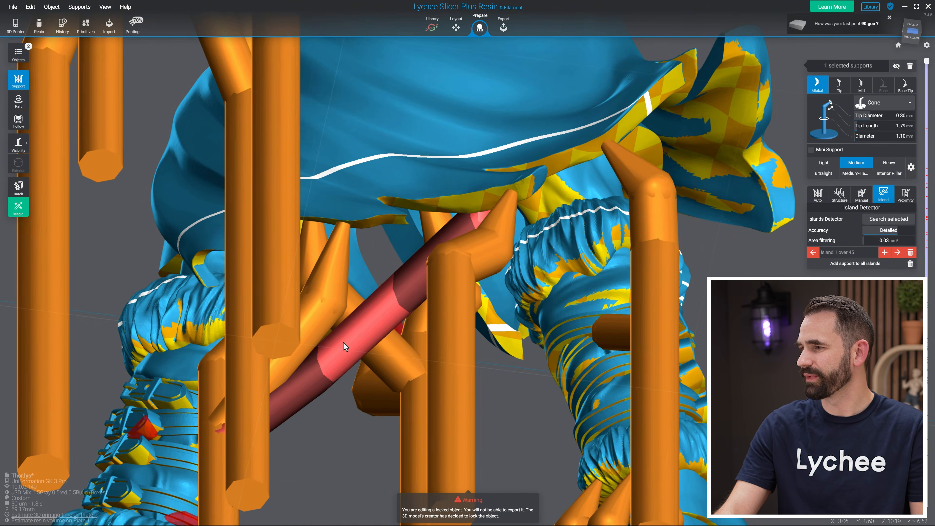
- Place a Medium support with a 1.79 mm tip at the low corner of the cloth hem, beside the existing support
{"action": "right_click", "coordinate": [360, 342]}
{"action": "left_click", "coordinate": [396, 385]}
{"action": "right_click_drag", "start_coordinate": [395, 385], "coordinate": [376, 216]}
{"action": "scroll", "coordinate": [354, 273], "scroll_direction": "up", "scroll_amount": 3}
{"action": "left_click", "coordinate": [375, 211]}
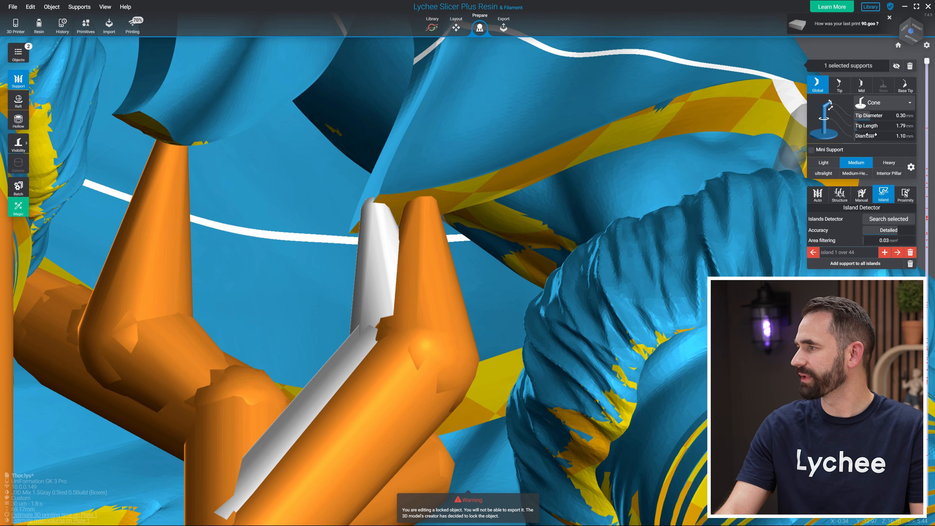
- Change the support at the low corner of the cloth hem to the ultralight preset and shift its tip, giving a tip length of about 1.98 mm
{"action": "left_click", "coordinate": [822, 174]}
{"action": "right_click_drag", "start_coordinate": [460, 188], "coordinate": [527, 217]}
{"action": "scroll", "coordinate": [479, 271], "scroll_direction": "down", "scroll_amount": 4}
{"action": "scroll", "coordinate": [537, 160], "scroll_direction": "up", "scroll_amount": 3}
{"action": "right_click_drag", "start_coordinate": [537, 160], "coordinate": [347, 101]}
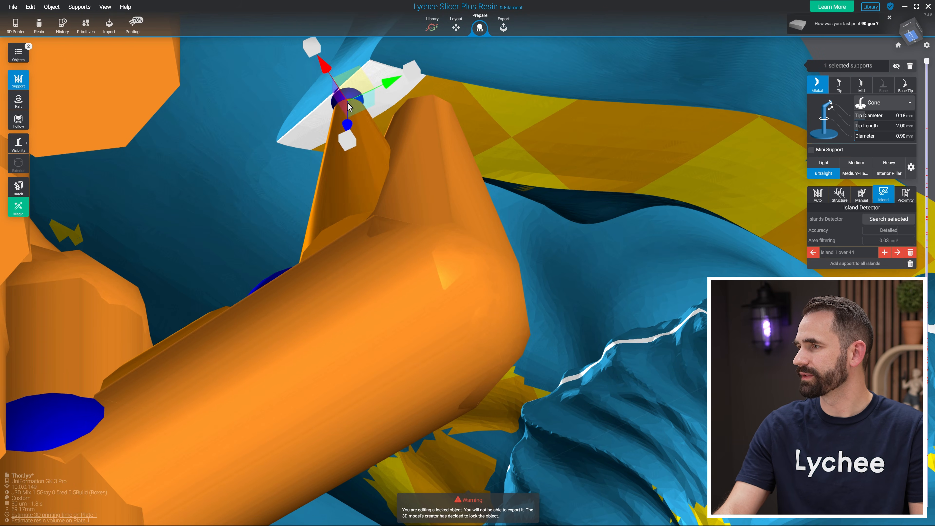
{"action": "left_click_drag", "start_coordinate": [342, 112], "coordinate": [347, 112]}
- Place two ultralight supports with 1.98 mm tips under the opposite low corner of the cloth hem
{"action": "right_click_drag", "start_coordinate": [438, 155], "coordinate": [312, 263]}
{"action": "scroll", "coordinate": [388, 316], "scroll_direction": "down", "scroll_amount": 5}
{"action": "scroll", "coordinate": [313, 263], "scroll_direction": "up", "scroll_amount": 8}
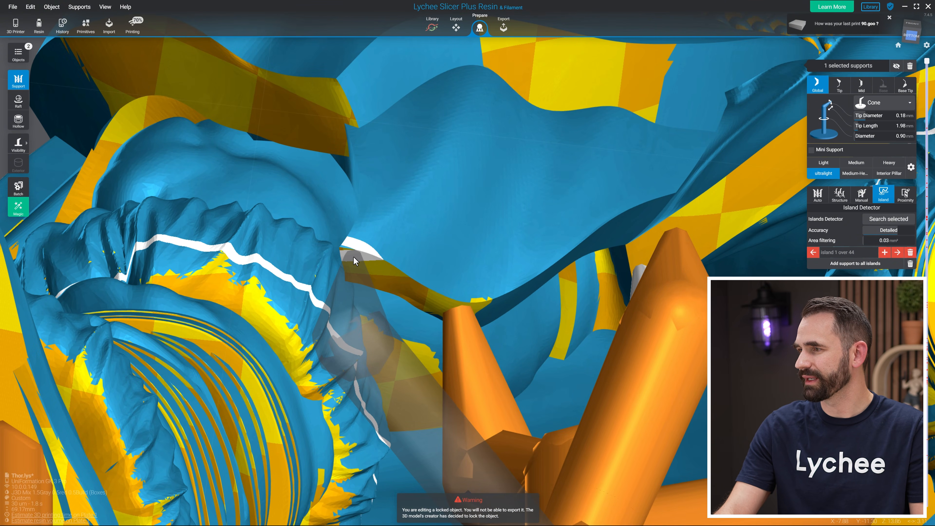
{"action": "left_click", "coordinate": [352, 256]}
{"action": "scroll", "coordinate": [515, 254], "scroll_direction": "down", "scroll_amount": 2}
{"action": "right_click_drag", "start_coordinate": [549, 251], "coordinate": [493, 233]}
{"action": "scroll", "coordinate": [493, 232], "scroll_direction": "down", "scroll_amount": 4}
{"action": "scroll", "coordinate": [414, 354], "scroll_direction": "up", "scroll_amount": 3}
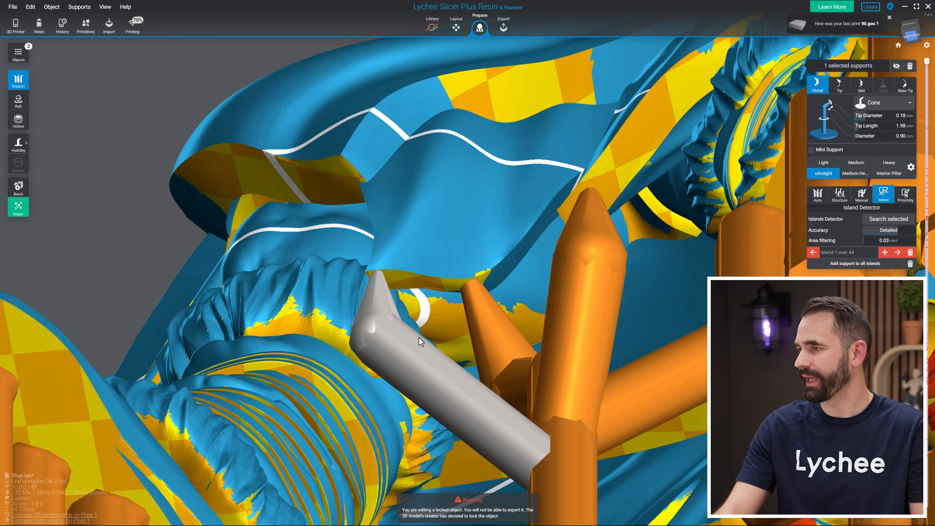
{"action": "right_click_drag", "start_coordinate": [426, 283], "coordinate": [518, 348]}
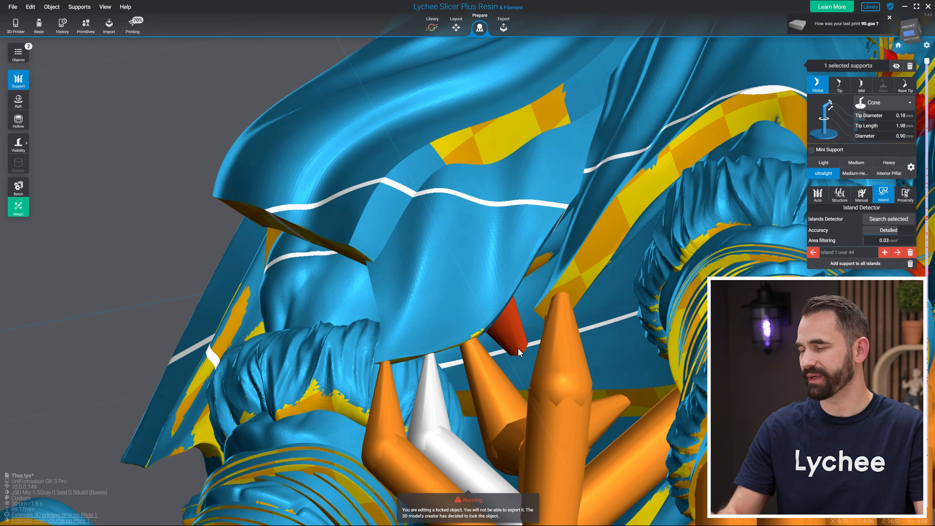
{"action": "scroll", "coordinate": [398, 383], "scroll_direction": "up", "scroll_amount": 3}
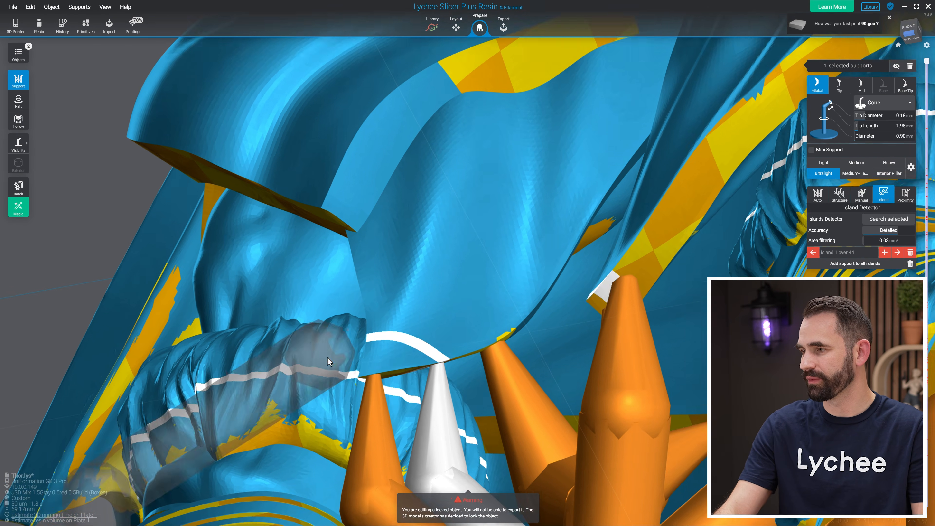
- Go to the next detected island and add an ultralight support with a 2.00 mm tip under the buckled boot's strap end
{"action": "right_click_drag", "start_coordinate": [540, 406], "coordinate": [517, 352]}
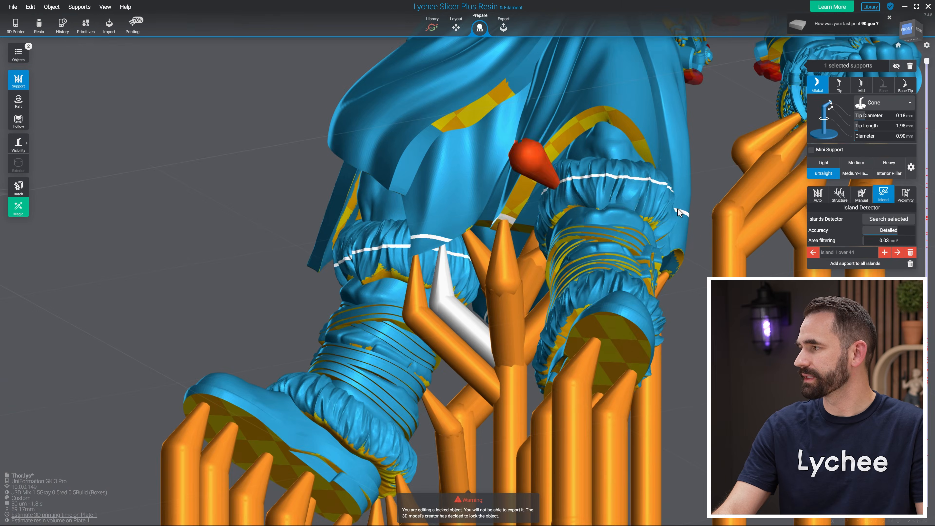
{"action": "left_click", "coordinate": [898, 254]}
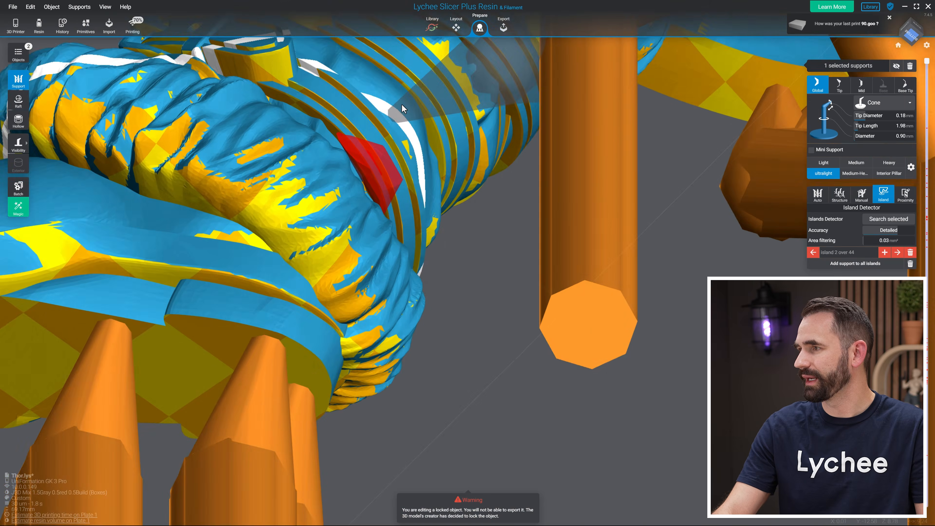
{"action": "middle_click_drag", "start_coordinate": [401, 104], "coordinate": [432, 274]}
{"action": "right_click_drag", "start_coordinate": [432, 274], "coordinate": [428, 284]}
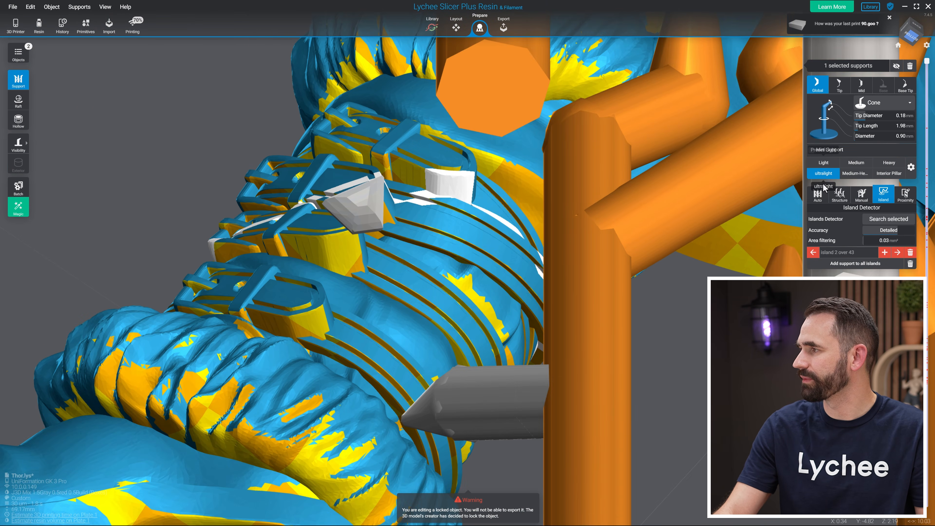
{"action": "right_click_drag", "start_coordinate": [390, 199], "coordinate": [264, 259]}
{"action": "right_click_drag", "start_coordinate": [384, 239], "coordinate": [493, 261]}
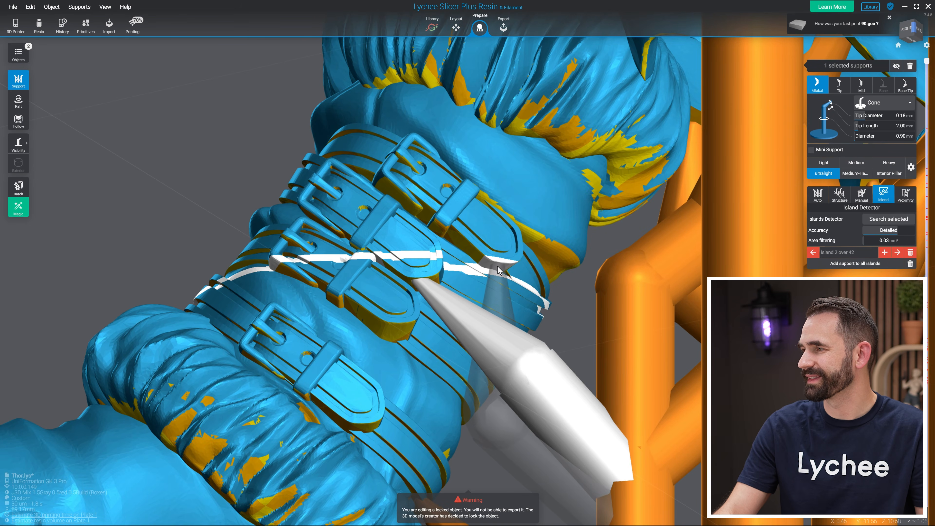
- Support the lower edge of the forearm bracer near the elbow with an ultralight support
{"action": "scroll", "coordinate": [522, 255], "scroll_direction": "down", "scroll_amount": 5}
{"action": "middle_click_drag", "start_coordinate": [648, 169], "coordinate": [456, 292]}
{"action": "scroll", "coordinate": [479, 280], "scroll_direction": "down", "scroll_amount": 3}
{"action": "right_click_drag", "start_coordinate": [508, 269], "coordinate": [607, 254]}
{"action": "scroll", "coordinate": [589, 206], "scroll_direction": "down", "scroll_amount": 2}
{"action": "middle_click_drag", "start_coordinate": [576, 166], "coordinate": [262, 322]}
{"action": "scroll", "coordinate": [420, 336], "scroll_direction": "up", "scroll_amount": 4}
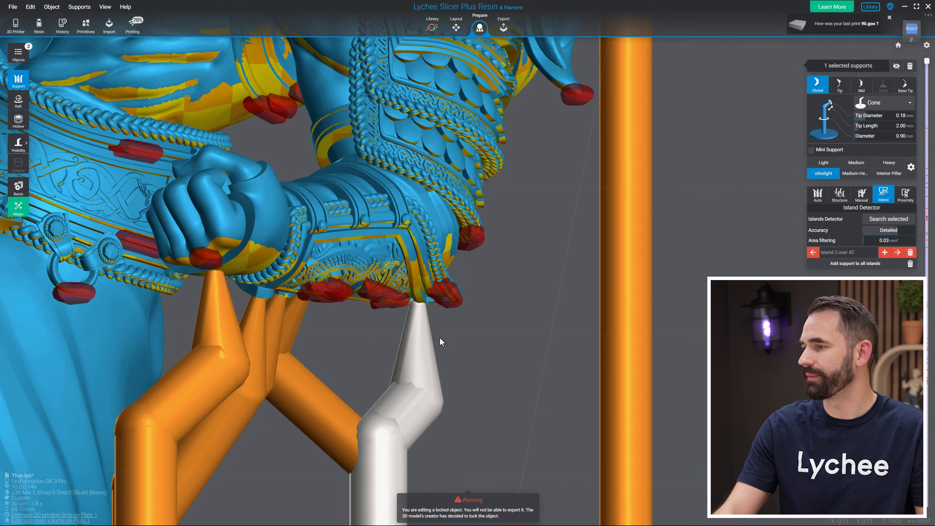
- Try supporting the islands on the bracer's engraved underside with three ultralight supports
{"action": "middle_click_drag", "start_coordinate": [422, 337], "coordinate": [541, 313]}
{"action": "right_click_drag", "start_coordinate": [540, 313], "coordinate": [491, 299]}
{"action": "scroll", "coordinate": [426, 286], "scroll_direction": "up", "scroll_amount": 3}
{"action": "right_click_drag", "start_coordinate": [424, 284], "coordinate": [388, 238]}
{"action": "scroll", "coordinate": [385, 230], "scroll_direction": "up", "scroll_amount": 3}
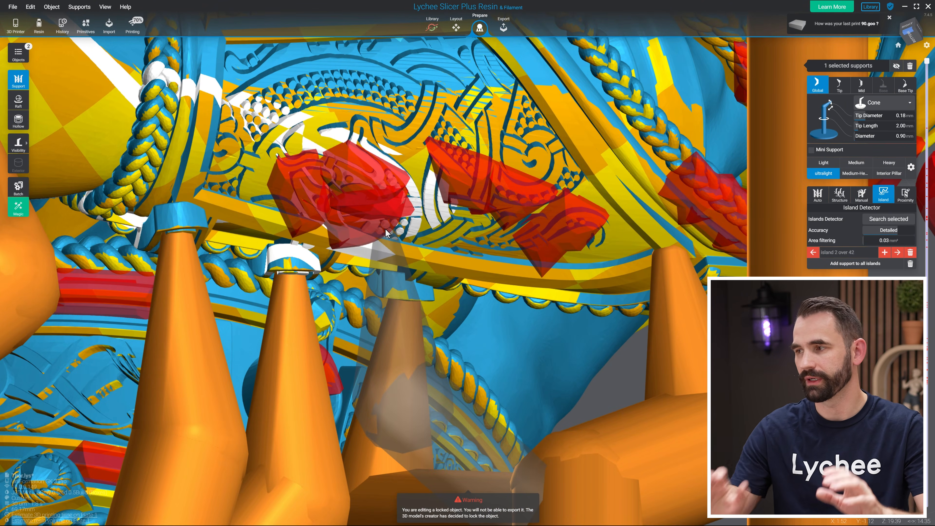
{"action": "scroll", "coordinate": [359, 201], "scroll_direction": "up", "scroll_amount": 2}
{"action": "left_click", "coordinate": [334, 174]}
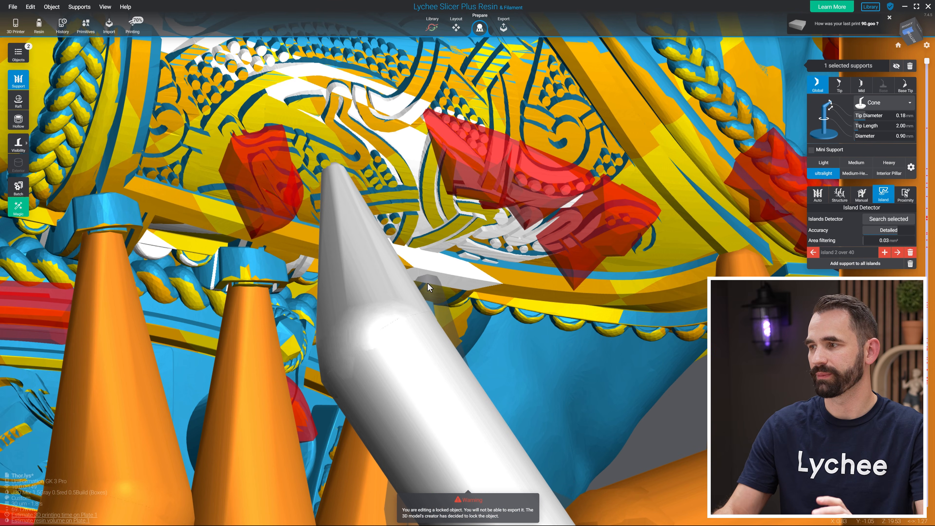
{"action": "left_click", "coordinate": [427, 282]}
{"action": "right_click_drag", "start_coordinate": [427, 282], "coordinate": [632, 306]}
{"action": "left_click", "coordinate": [607, 244]}
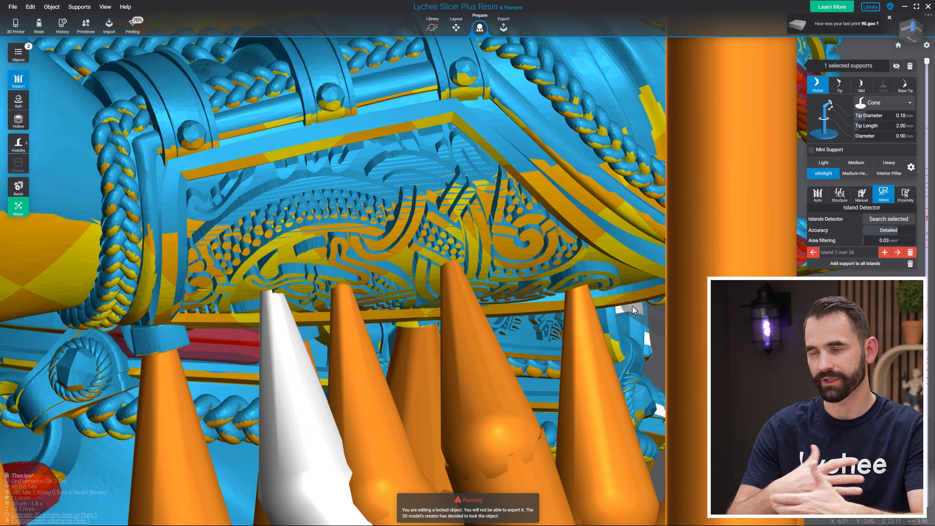
- Delete the three ultralight supports from the bracer's engraved panel
{"action": "scroll", "coordinate": [535, 286], "scroll_direction": "up", "scroll_amount": 4}
{"action": "middle_click_drag", "start_coordinate": [469, 241], "coordinate": [676, 140]}
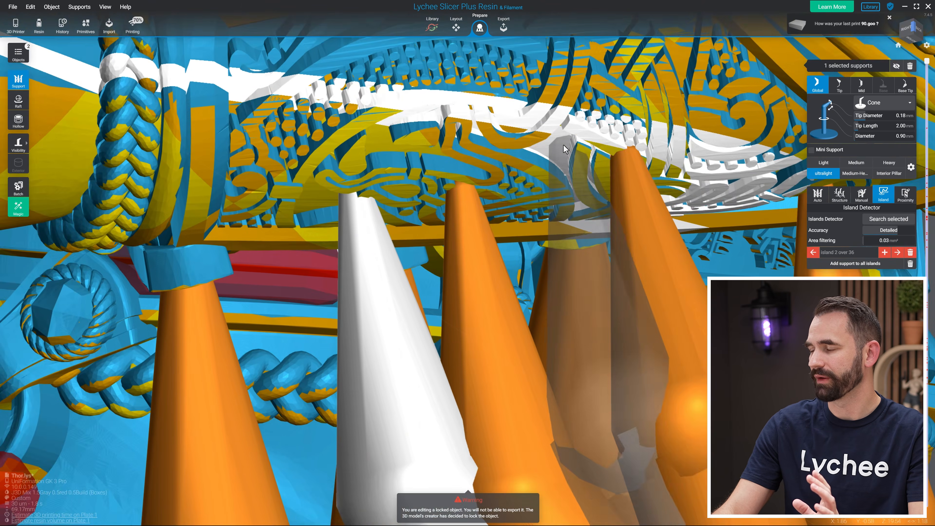
{"action": "middle_click_drag", "start_coordinate": [612, 184], "coordinate": [515, 182]}
{"action": "left_click", "coordinate": [562, 210]}
{"action": "key", "text": "Delete"}
{"action": "left_click", "coordinate": [389, 250]}
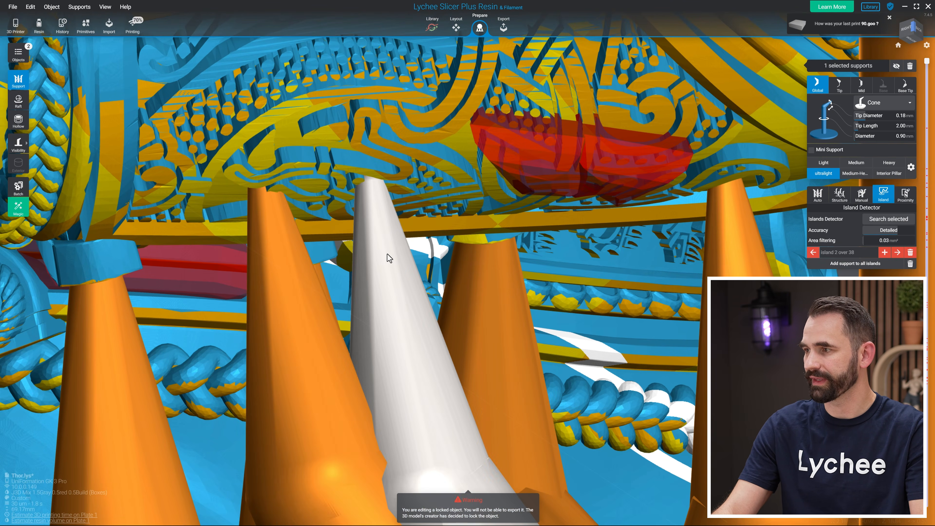
{"action": "key", "text": "Delete"}
{"action": "left_click", "coordinate": [287, 286]}
{"action": "right_click_drag", "start_coordinate": [398, 264], "coordinate": [378, 52]}
{"action": "key", "text": "Delete"}
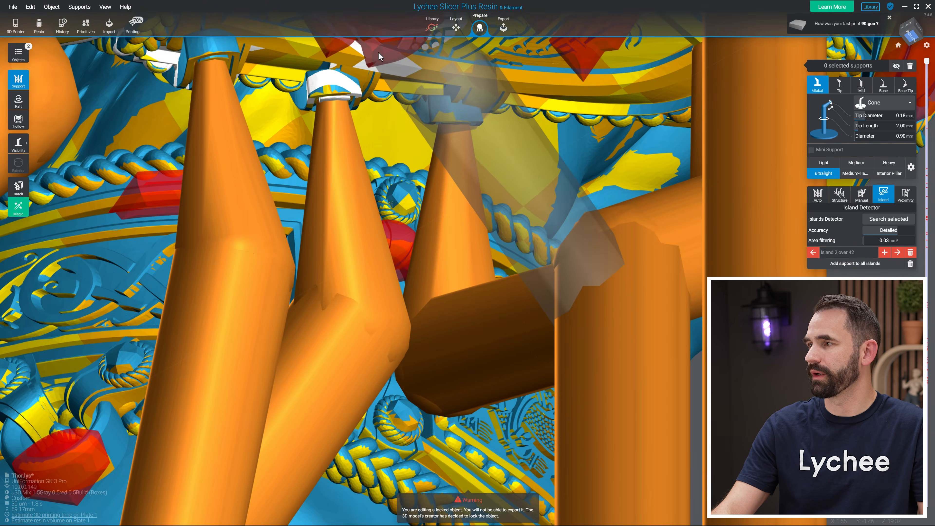
- Place a single ultralight support on the central island of the bracer's engraved panel
{"action": "middle_click_drag", "start_coordinate": [378, 53], "coordinate": [381, 213]}
{"action": "left_click", "coordinate": [399, 180]}
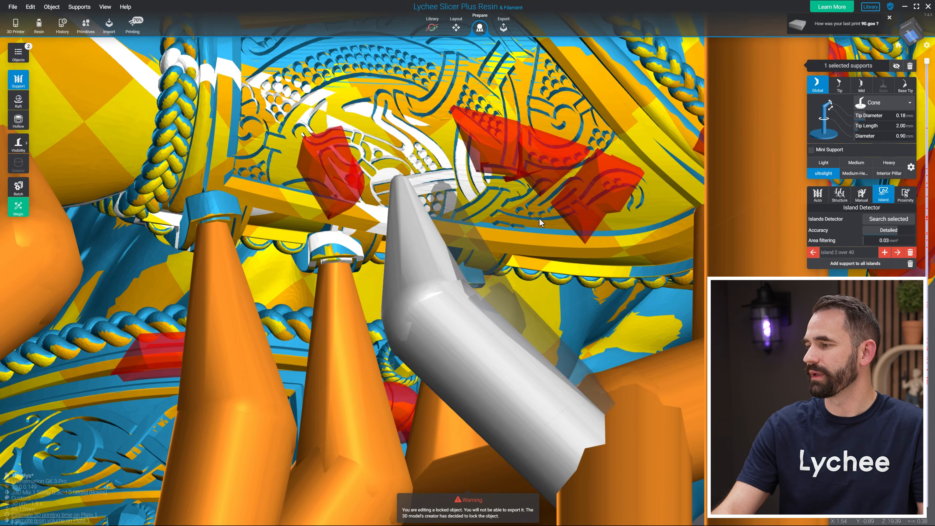
{"action": "right_click_drag", "start_coordinate": [501, 209], "coordinate": [656, 315]}
{"action": "middle_click_drag", "start_coordinate": [655, 315], "coordinate": [514, 226]}
{"action": "scroll", "coordinate": [514, 227], "scroll_direction": "up", "scroll_amount": 3}
- Adjust the new support's joints where it branches from the neighbouring pillar
{"action": "left_click_drag", "start_coordinate": [488, 227], "coordinate": [523, 247]}
{"action": "left_click", "coordinate": [523, 247]}
{"action": "key", "text": "Escape"}
{"action": "scroll", "coordinate": [514, 227], "scroll_direction": "down", "scroll_amount": 3}
{"action": "right_click_drag", "start_coordinate": [514, 227], "coordinate": [482, 270]}
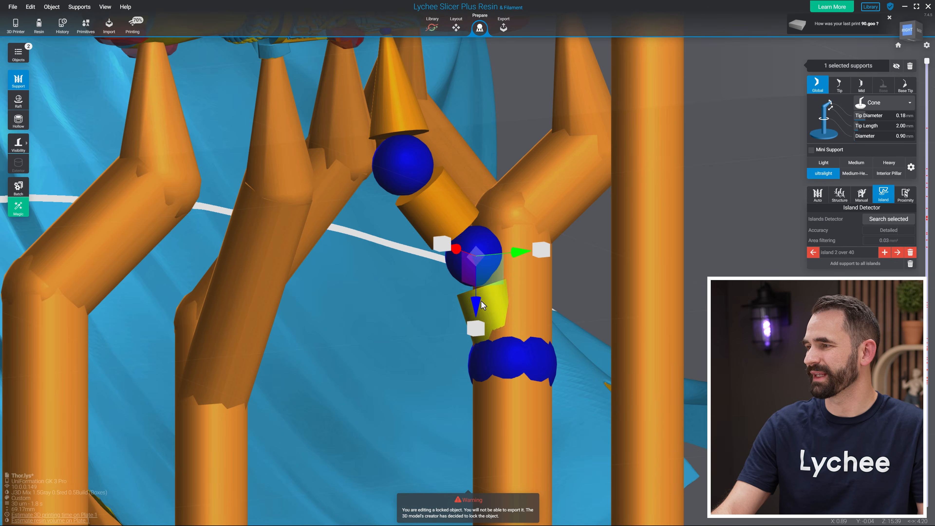
{"action": "left_click_drag", "start_coordinate": [478, 333], "coordinate": [478, 340]}
{"action": "key", "text": "Escape"}
- Reduce the diameter of the support's upper joint to 0.56 mm
{"action": "scroll", "coordinate": [479, 258], "scroll_direction": "down", "scroll_amount": 3}
{"action": "right_click_drag", "start_coordinate": [468, 177], "coordinate": [438, 148]}
{"action": "middle_click_drag", "start_coordinate": [438, 147], "coordinate": [435, 277]}
{"action": "scroll", "coordinate": [436, 278], "scroll_direction": "up", "scroll_amount": 4}
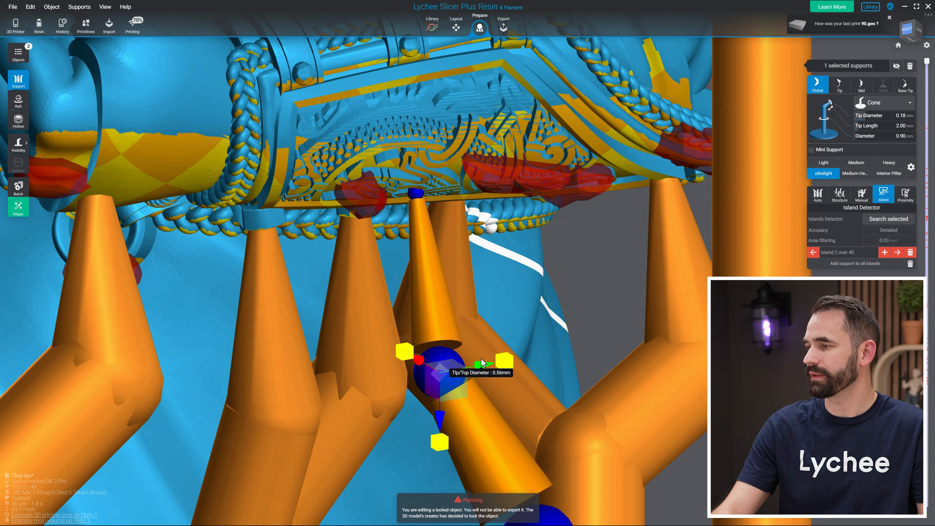
{"action": "left_click_drag", "start_coordinate": [481, 358], "coordinate": [478, 359]}
- Reduce the same support's tip diameter to 0.12 mm and leave support editing
{"action": "scroll", "coordinate": [406, 199], "scroll_direction": "up", "scroll_amount": 2}
{"action": "right_click_drag", "start_coordinate": [406, 198], "coordinate": [410, 184]}
{"action": "scroll", "coordinate": [409, 184], "scroll_direction": "up", "scroll_amount": 2}
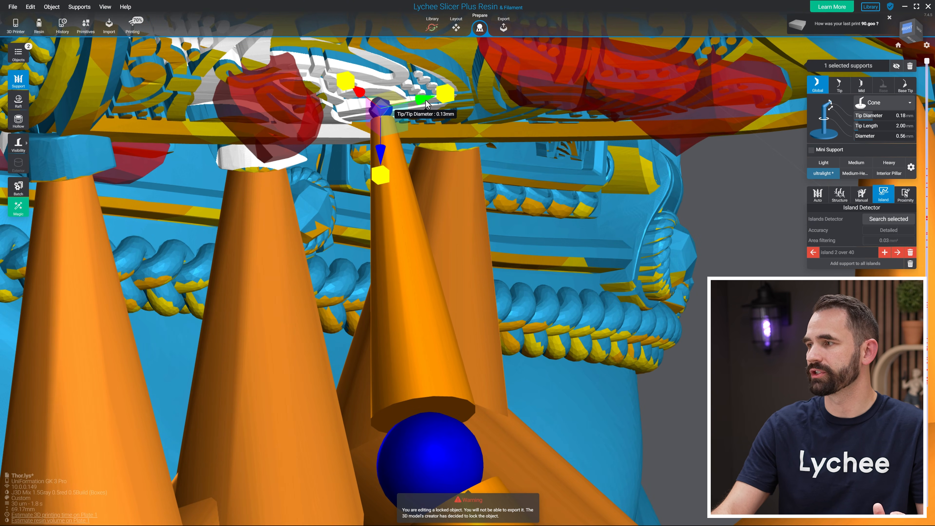
{"action": "scroll", "coordinate": [434, 115], "scroll_direction": "up", "scroll_amount": 3}
{"action": "middle_click_drag", "start_coordinate": [444, 104], "coordinate": [478, 125]}
{"action": "left_click", "coordinate": [456, 106]}
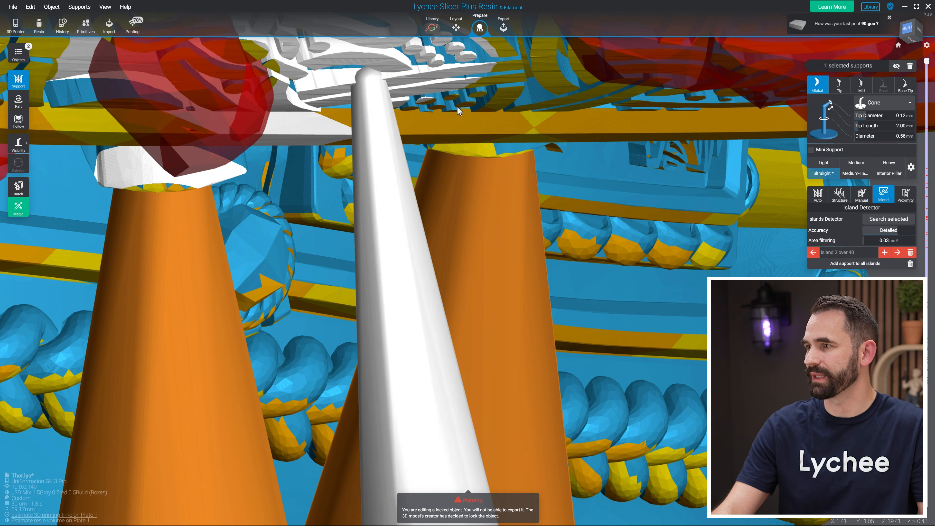
{"action": "scroll", "coordinate": [446, 133], "scroll_direction": "down", "scroll_amount": 3}
{"action": "scroll", "coordinate": [426, 173], "scroll_direction": "up", "scroll_amount": 3}
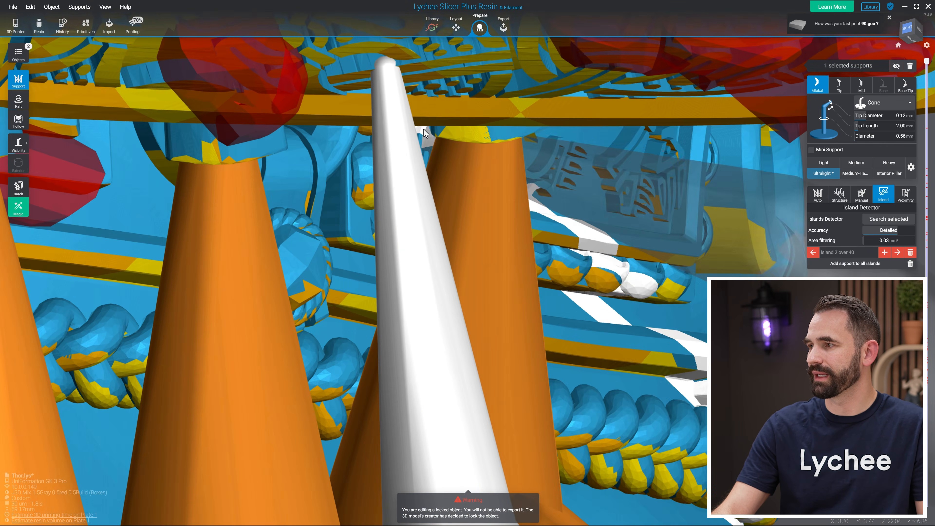
- Move the thin support's tip farther along the engraved panel, giving a tip length of about 2.08 mm
{"action": "middle_click_drag", "start_coordinate": [419, 87], "coordinate": [470, 213]}
{"action": "right_click_drag", "start_coordinate": [470, 213], "coordinate": [420, 166]}
{"action": "left_click", "coordinate": [412, 158]}
{"action": "left_click_drag", "start_coordinate": [398, 139], "coordinate": [564, 118]}
{"action": "scroll", "coordinate": [515, 187], "scroll_direction": "down", "scroll_amount": 3}
{"action": "left_click", "coordinate": [517, 251]}
- Add three more supports with the same 0.12 mm tip and 0.56 mm diameter to the islands on the engraved panel
{"action": "scroll", "coordinate": [522, 297], "scroll_direction": "down", "scroll_amount": 2}
{"action": "scroll", "coordinate": [521, 297], "scroll_direction": "down", "scroll_amount": 2}
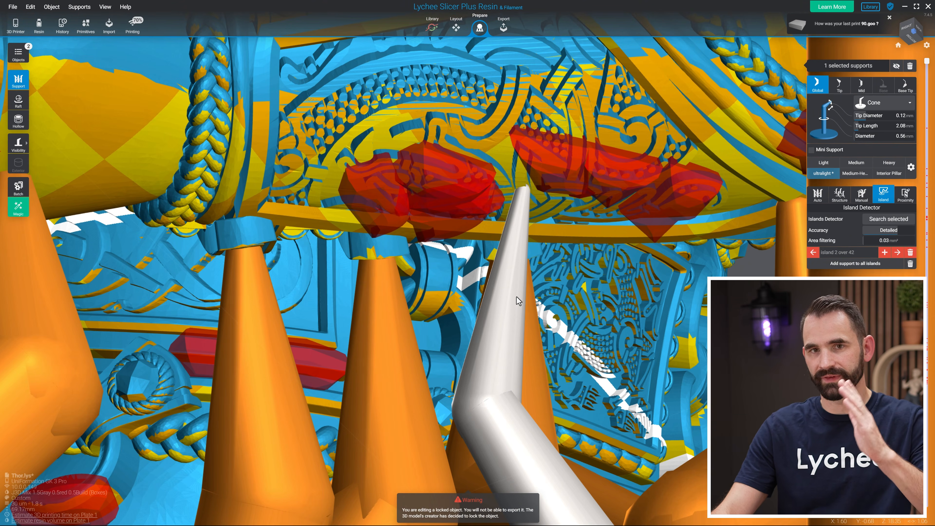
{"action": "middle_click_drag", "start_coordinate": [488, 404], "coordinate": [443, 218]}
{"action": "scroll", "coordinate": [442, 216], "scroll_direction": "down", "scroll_amount": 4}
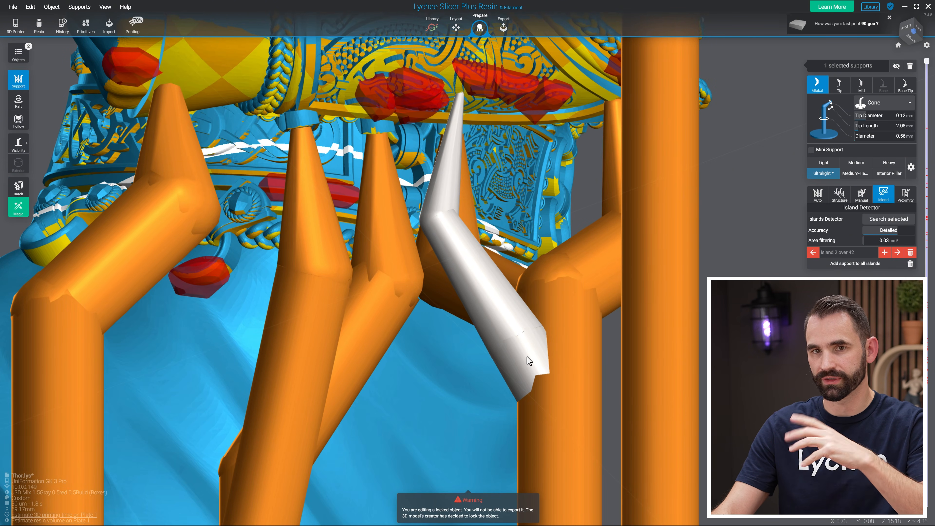
{"action": "right_click_drag", "start_coordinate": [552, 316], "coordinate": [518, 183]}
{"action": "scroll", "coordinate": [505, 218], "scroll_direction": "up", "scroll_amount": 4}
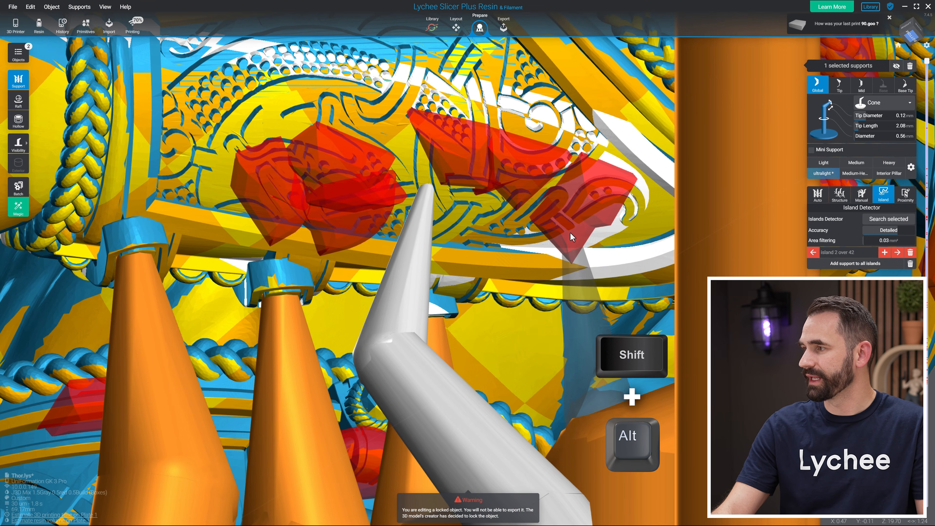
{"action": "left_click", "coordinate": [575, 230], "text": "alt+shift"}
{"action": "right_click_drag", "start_coordinate": [529, 176], "coordinate": [377, 264]}
{"action": "left_click", "coordinate": [404, 209], "text": "alt+shift"}
{"action": "left_click", "coordinate": [362, 201]}
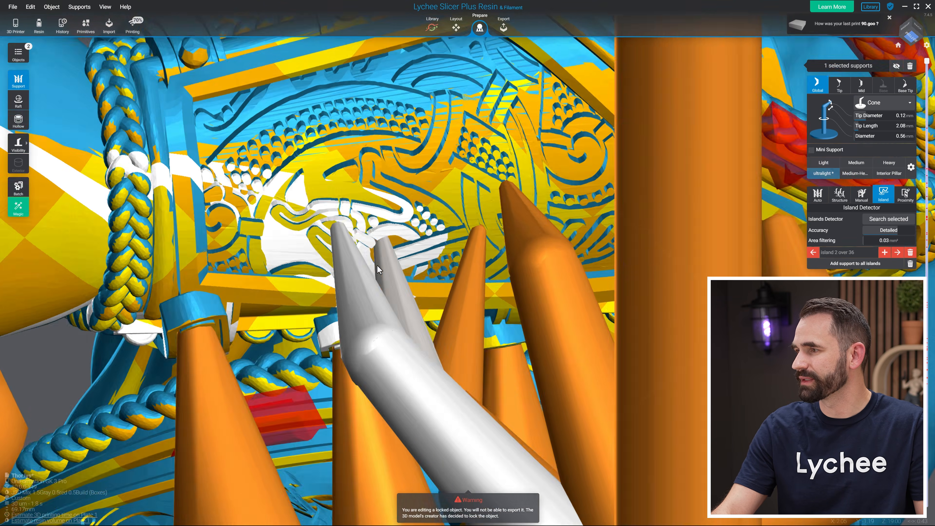
- Remove the thin support between its two neighbours on the engraved panel and place a replacement slightly farther along that island
{"action": "scroll", "coordinate": [376, 261], "scroll_direction": "up", "scroll_amount": 3}
{"action": "left_click", "coordinate": [357, 228]}
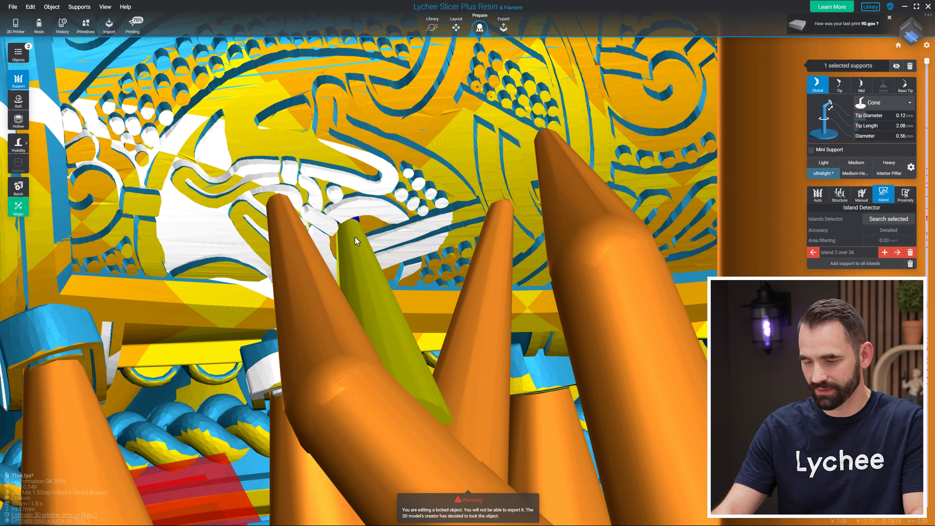
{"action": "left_click", "coordinate": [312, 256]}
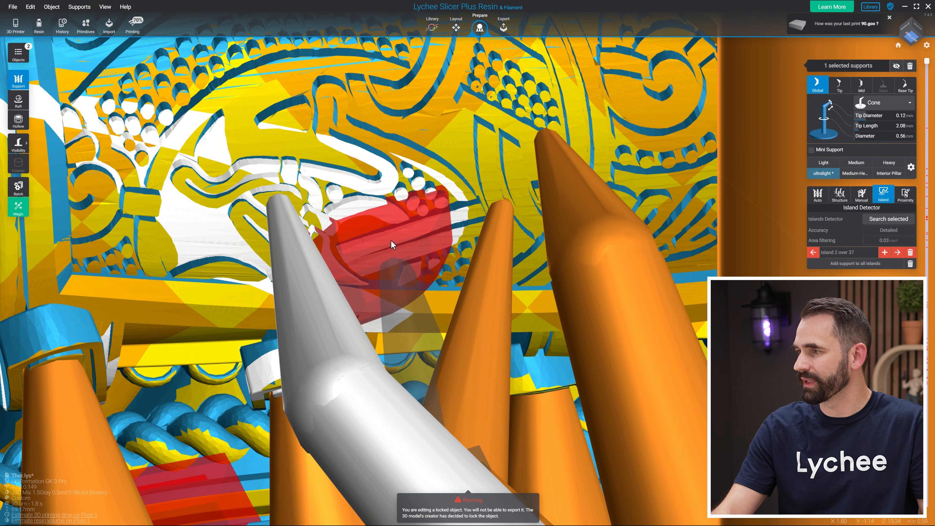
{"action": "left_click", "coordinate": [373, 246]}
{"action": "right_click_drag", "start_coordinate": [372, 246], "coordinate": [513, 148]}
- Support the island under the clenched fist, replacing the thin settings with the ultralight preset's 0.18 mm tip and 0.90 mm diameter
{"action": "scroll", "coordinate": [465, 264], "scroll_direction": "down", "scroll_amount": 5}
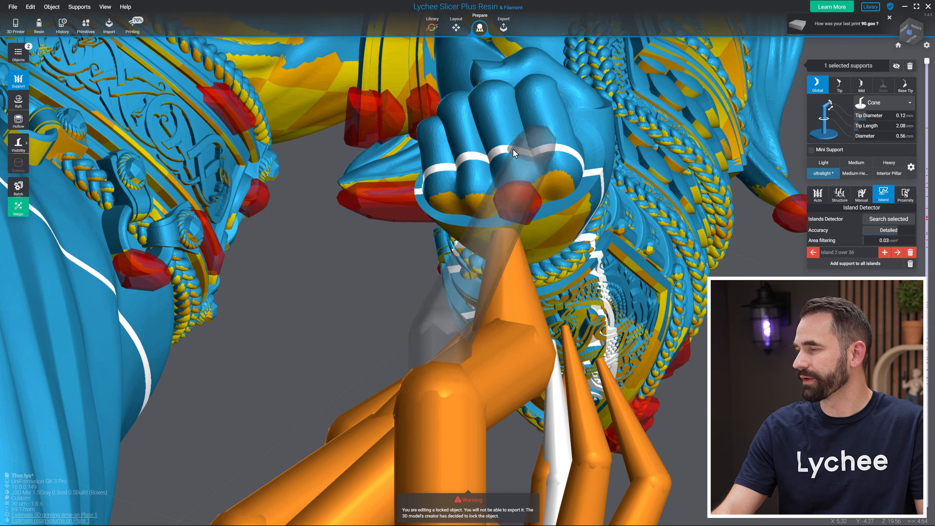
{"action": "left_click", "coordinate": [518, 202]}
{"action": "right_click_drag", "start_coordinate": [519, 202], "coordinate": [348, 234]}
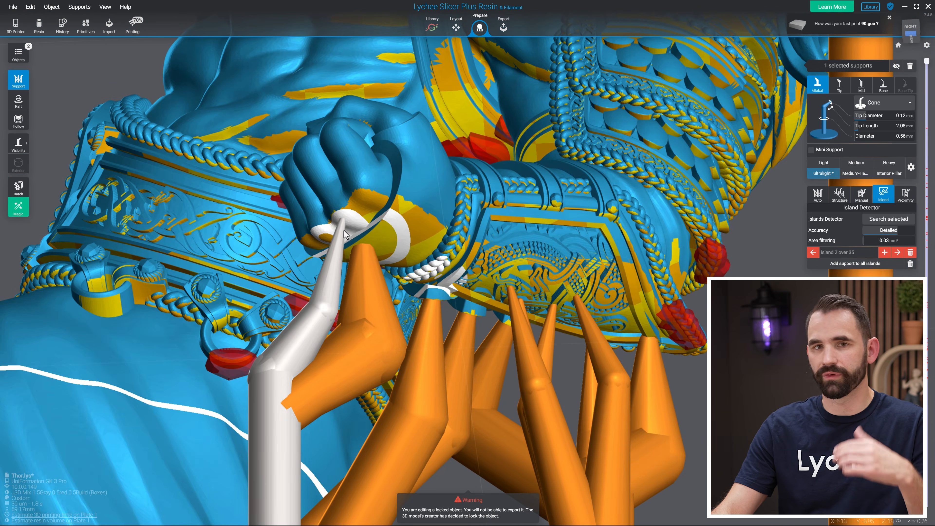
{"action": "right_click_drag", "start_coordinate": [520, 346], "coordinate": [465, 307]}
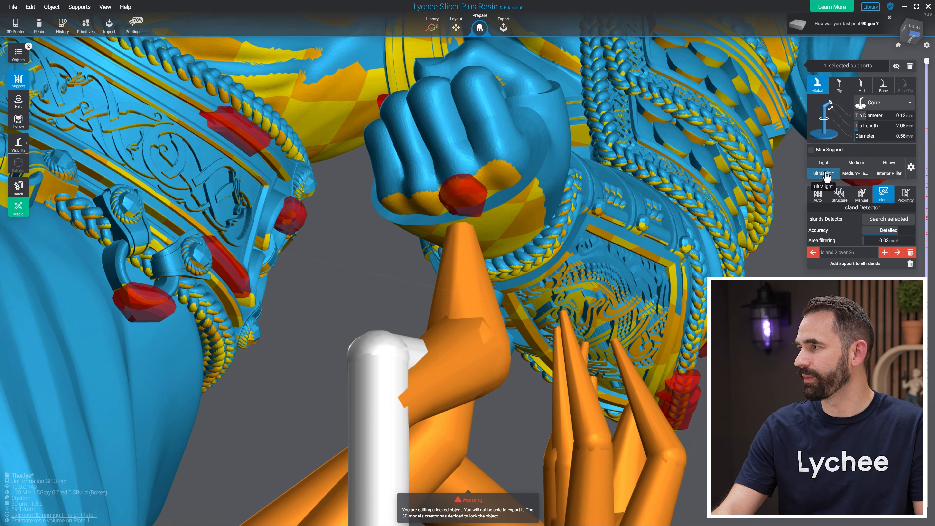
{"action": "right_click_drag", "start_coordinate": [442, 239], "coordinate": [324, 227]}
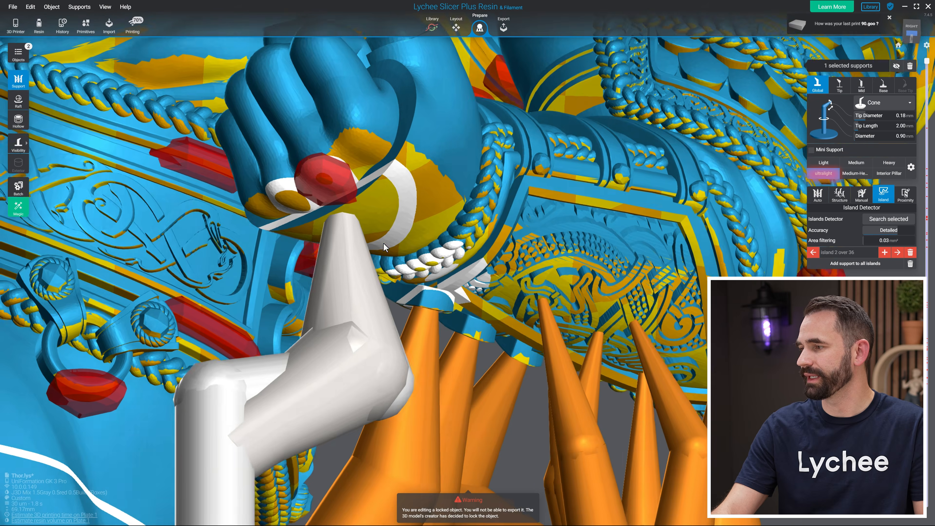
{"action": "scroll", "coordinate": [317, 225], "scroll_direction": "up", "scroll_amount": 3}
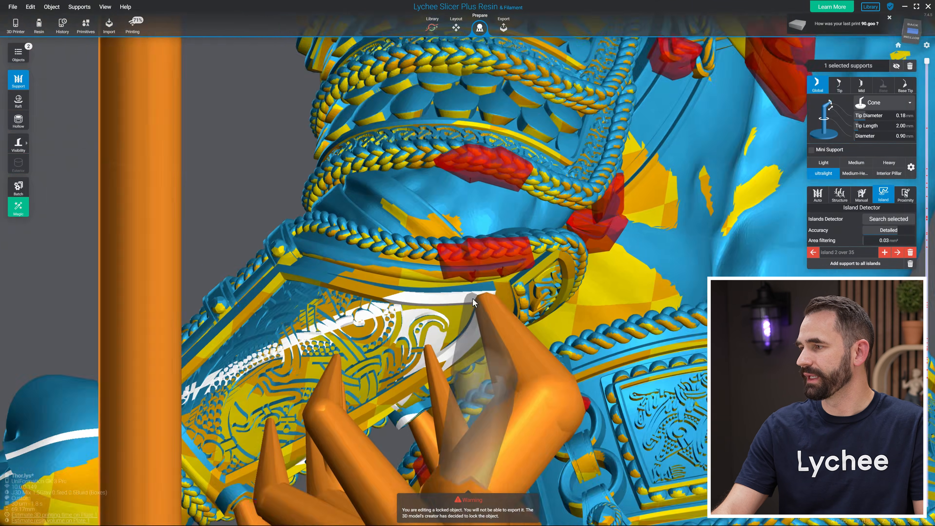
- Reuse the thin support with the 0.12 mm tip and 0.56 mm diameter for the island on the bracer's lower braided edge
{"action": "right_click_drag", "start_coordinate": [472, 298], "coordinate": [448, 272]}
{"action": "scroll", "coordinate": [444, 264], "scroll_direction": "up", "scroll_amount": 2}
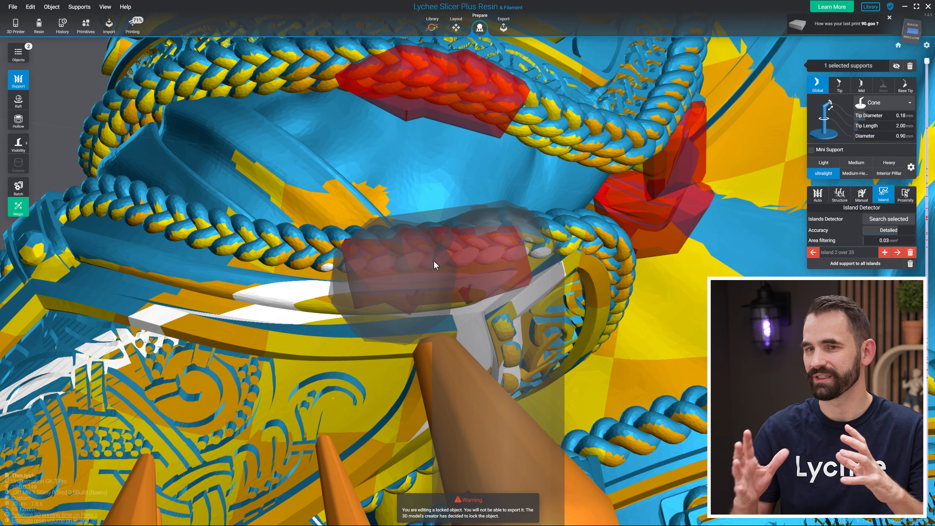
{"action": "scroll", "coordinate": [482, 292], "scroll_direction": "up", "scroll_amount": 3}
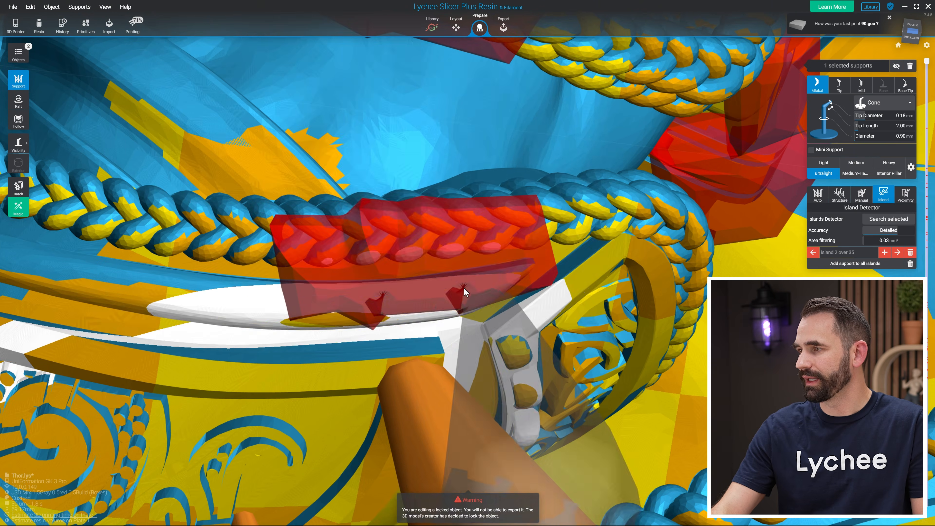
{"action": "scroll", "coordinate": [412, 272], "scroll_direction": "down", "scroll_amount": 1}
{"action": "right_click_drag", "start_coordinate": [563, 179], "coordinate": [472, 305]}
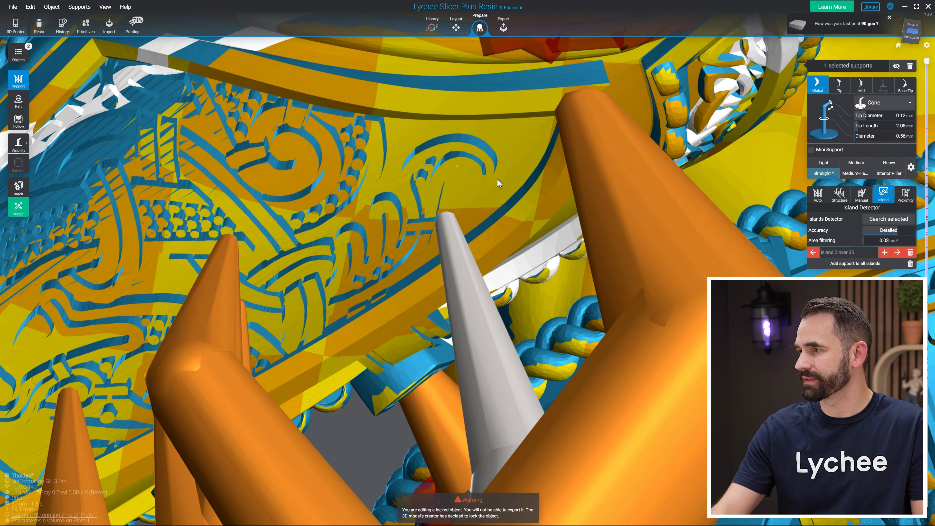
{"action": "middle_click_drag", "start_coordinate": [474, 254], "coordinate": [430, 364]}
{"action": "scroll", "coordinate": [444, 379], "scroll_direction": "up", "scroll_amount": 2}
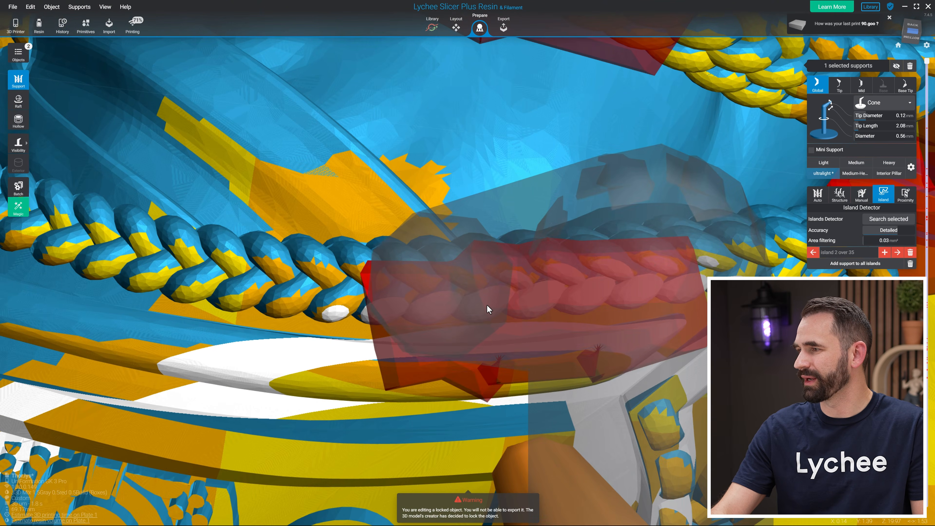
{"action": "left_click", "coordinate": [487, 306]}
- Reduce the new braid support's tip diameter to 0.10 mm and add two more like it along the lower braided edge
{"action": "right_click_drag", "start_coordinate": [586, 334], "coordinate": [418, 221]}
{"action": "left_click", "coordinate": [419, 221]}
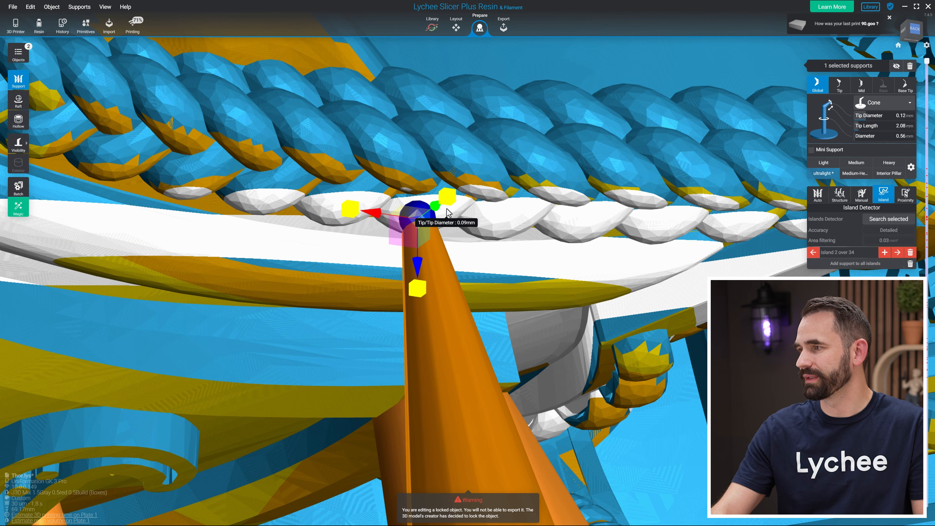
{"action": "right_click_drag", "start_coordinate": [483, 243], "coordinate": [334, 190]}
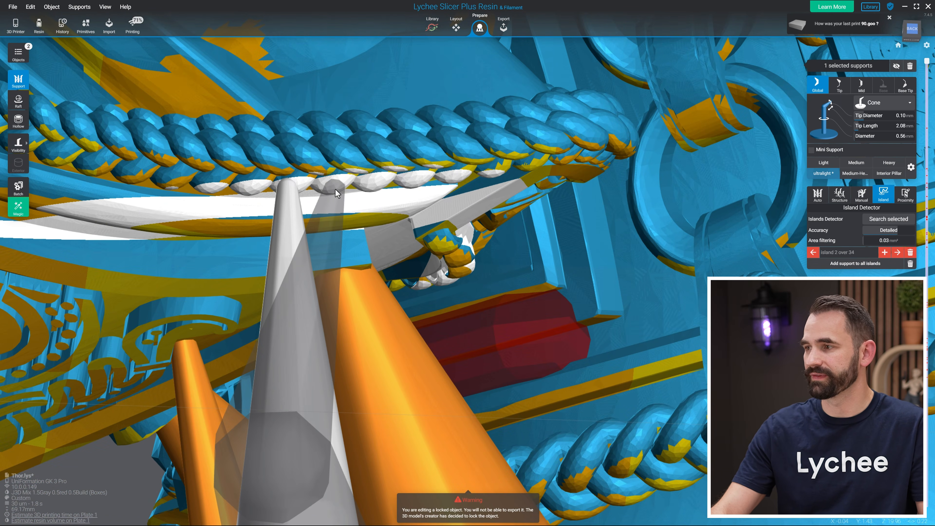
{"action": "left_click", "coordinate": [371, 190], "text": "alt+shift"}
{"action": "left_click", "coordinate": [417, 187], "text": "alt+shift"}
- Place five supports with the 0.10 mm tip and 0.56 mm diameter along the island on the next braided edge above
{"action": "right_click_drag", "start_coordinate": [418, 187], "coordinate": [496, 307]}
{"action": "scroll", "coordinate": [497, 307], "scroll_direction": "up", "scroll_amount": 8}
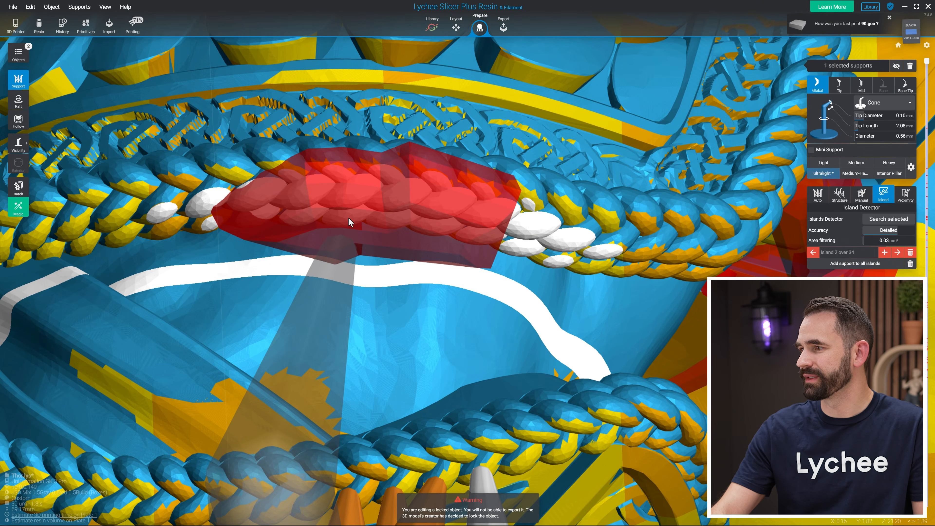
{"action": "left_click", "coordinate": [349, 221]}
{"action": "scroll", "coordinate": [372, 229], "scroll_direction": "up", "scroll_amount": 5}
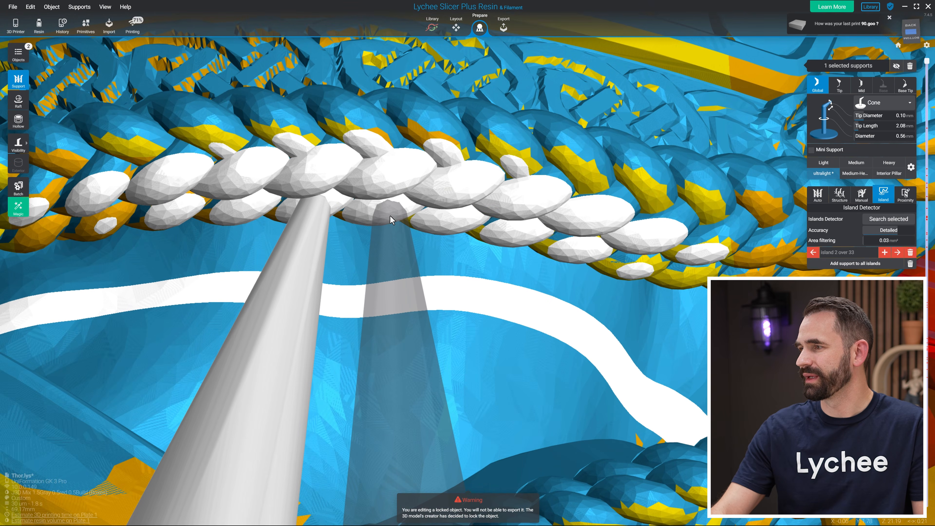
{"action": "left_click", "coordinate": [391, 220]}
{"action": "left_click", "coordinate": [455, 201]}
{"action": "left_click", "coordinate": [522, 216]}
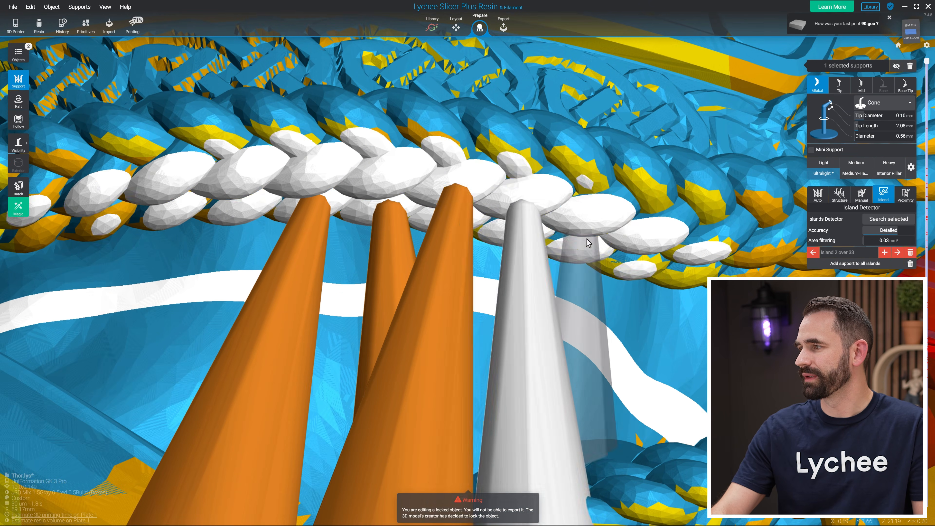
{"action": "left_click", "coordinate": [590, 229]}
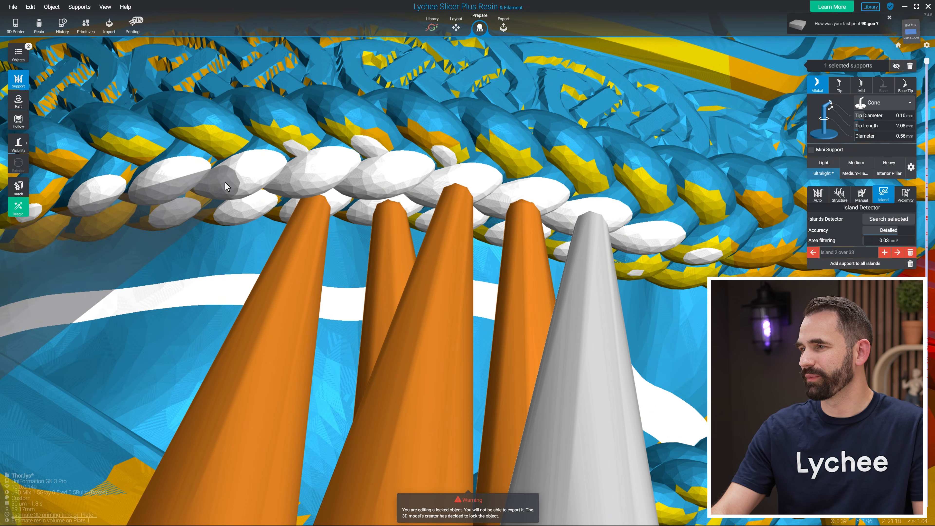
- Extend the row of 0.10 mm tip supports toward the outer end of the upper braided edge
{"action": "left_click", "coordinate": [235, 187]}
{"action": "scroll", "coordinate": [684, 265], "scroll_direction": "down", "scroll_amount": 5}
{"action": "right_click_drag", "start_coordinate": [685, 265], "coordinate": [520, 251]}
{"action": "scroll", "coordinate": [552, 357], "scroll_direction": "down", "scroll_amount": 2}
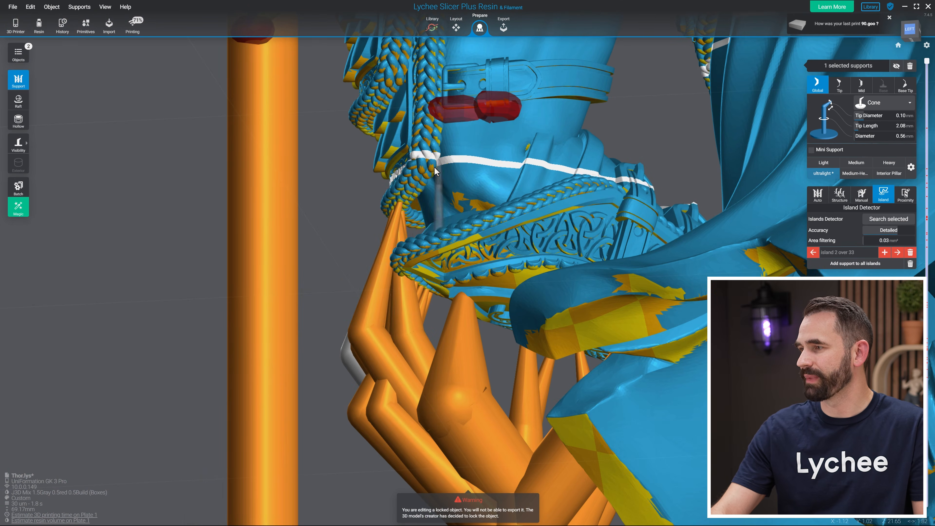
{"action": "left_click", "coordinate": [390, 208]}
{"action": "right_click_drag", "start_coordinate": [385, 220], "coordinate": [480, 267]}
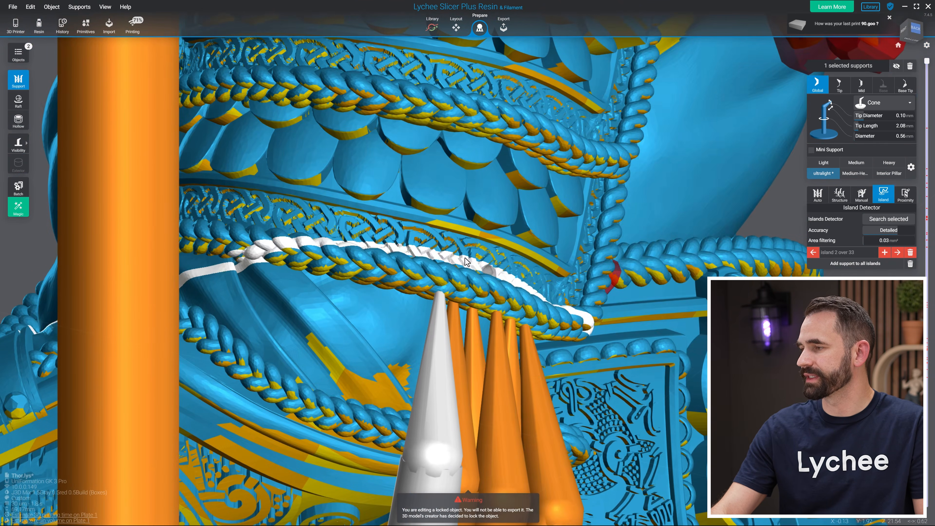
- Support the flowing drape's hanging tip beside the bracer with the Light preset's 0.24 mm tip and 1.00 mm diameter, and adjust its contact point
{"action": "right_click_drag", "start_coordinate": [617, 311], "coordinate": [668, 331]}
{"action": "right_click_drag", "start_coordinate": [479, 220], "coordinate": [705, 399]}
{"action": "scroll", "coordinate": [370, 381], "scroll_direction": "up", "scroll_amount": 1}
{"action": "middle_click_drag", "start_coordinate": [368, 382], "coordinate": [619, 328]}
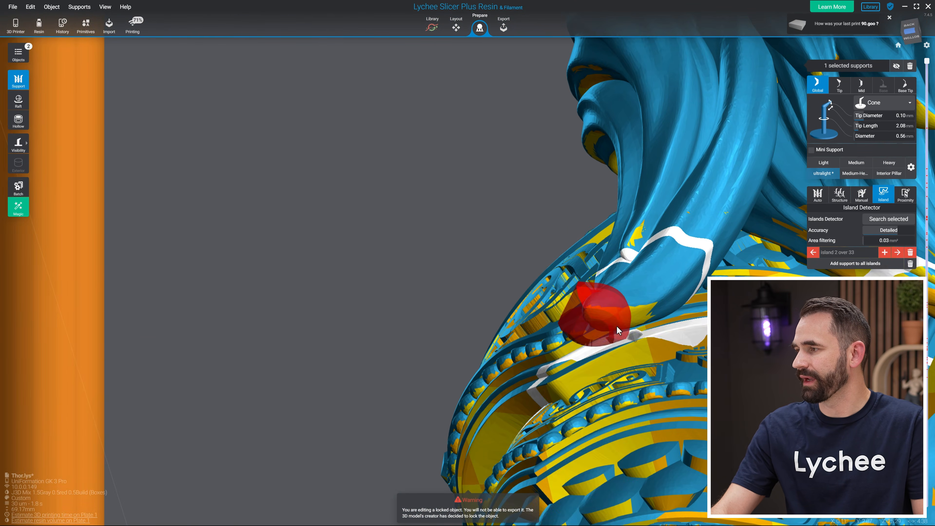
{"action": "left_click", "coordinate": [599, 320]}
{"action": "middle_click_drag", "start_coordinate": [611, 313], "coordinate": [475, 263]}
{"action": "mouse_move", "coordinate": [475, 263]}
{"action": "right_mouse_down"}
{"action": "mouse_move", "coordinate": [527, 266]}
{"action": "mouse_move", "coordinate": [451, 274]}
{"action": "mouse_move", "coordinate": [473, 264]}
{"action": "right_mouse_up"}
{"action": "left_click_drag", "start_coordinate": [460, 257], "coordinate": [476, 264]}
{"action": "scroll", "coordinate": [557, 273], "scroll_direction": "down", "scroll_amount": 5}
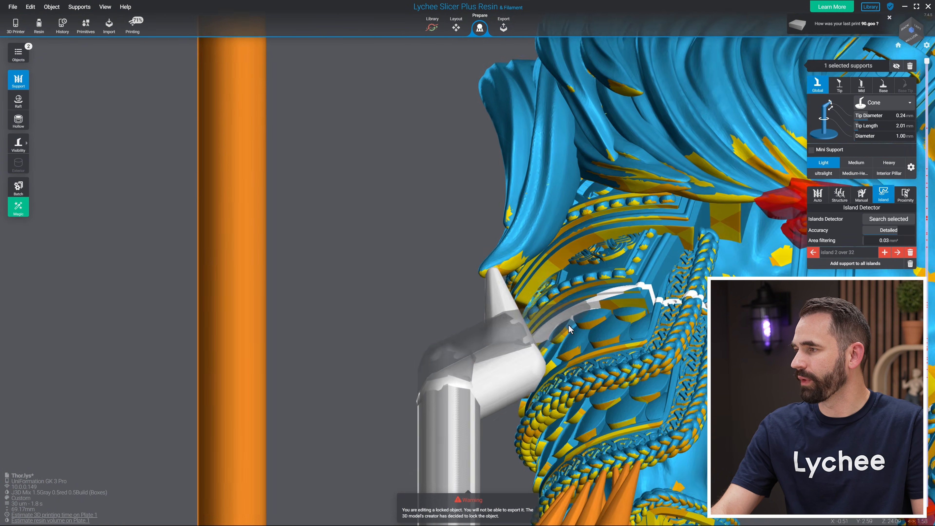
- Add a second support farther back on the hanging drape tip and apply the ultralight preset to it
{"action": "right_click_drag", "start_coordinate": [568, 324], "coordinate": [555, 217]}
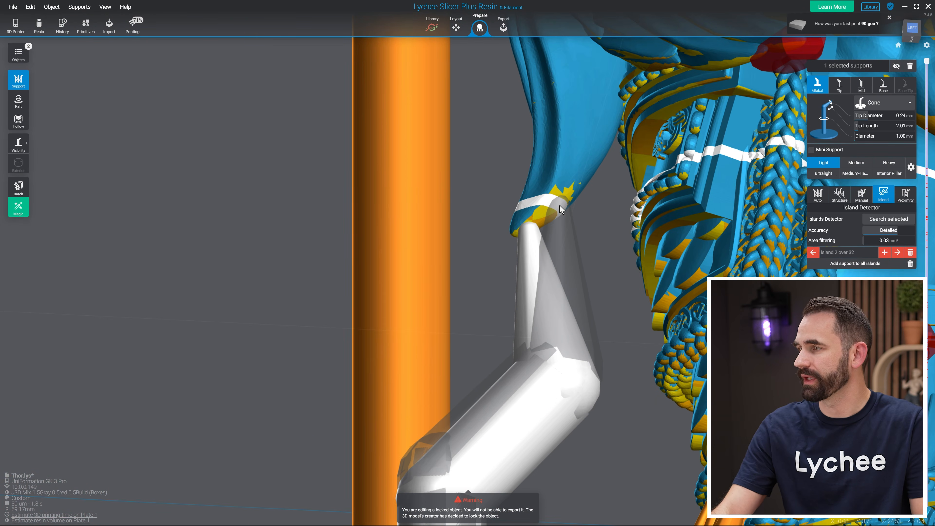
{"action": "right_click_drag", "start_coordinate": [565, 167], "coordinate": [908, 221]}
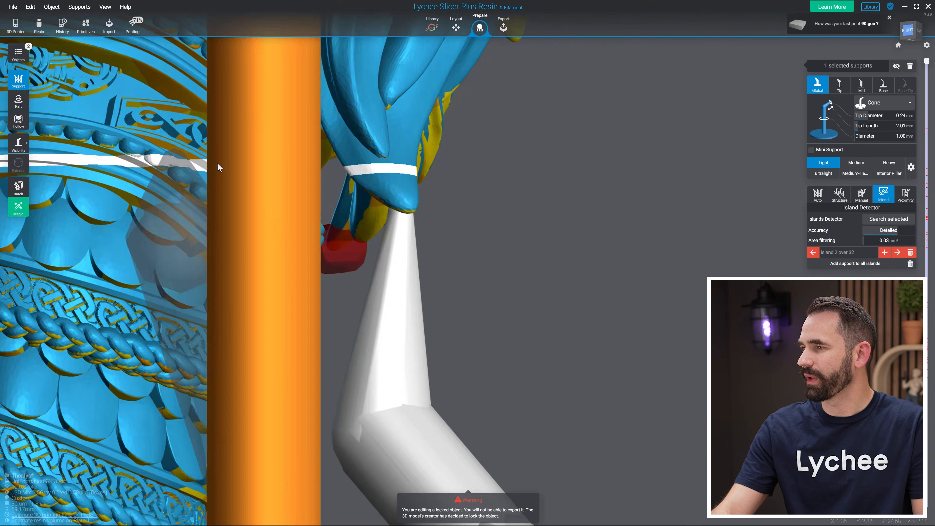
{"action": "right_click_drag", "start_coordinate": [346, 232], "coordinate": [537, 221]}
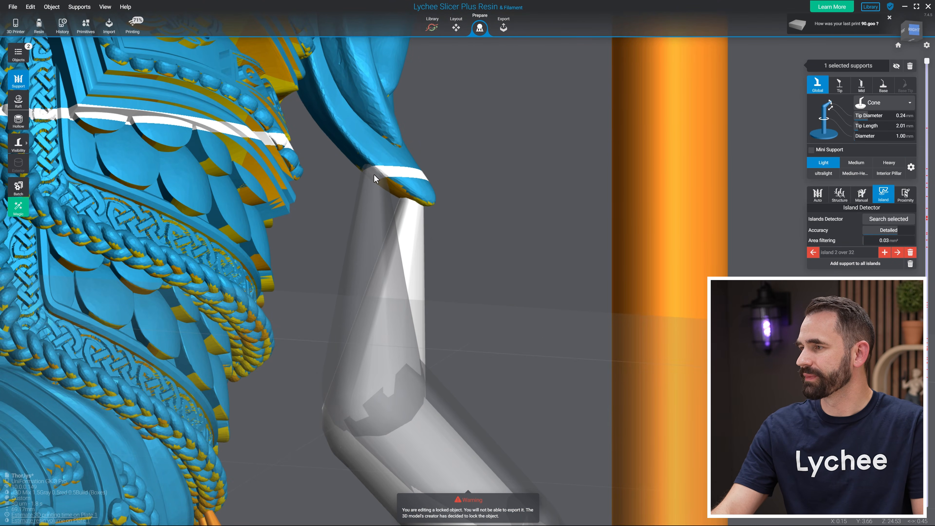
{"action": "left_click", "coordinate": [372, 172]}
{"action": "left_click", "coordinate": [823, 173]}
- Support the island at the pointed lower edge of the drape over the bracer straps, using the Light preset
{"action": "right_click_drag", "start_coordinate": [586, 271], "coordinate": [372, 377]}
{"action": "middle_click_drag", "start_coordinate": [372, 376], "coordinate": [611, 201]}
{"action": "scroll", "coordinate": [474, 199], "scroll_direction": "up", "scroll_amount": 3}
{"action": "middle_click_drag", "start_coordinate": [511, 390], "coordinate": [507, 243]}
{"action": "left_click", "coordinate": [552, 291]}
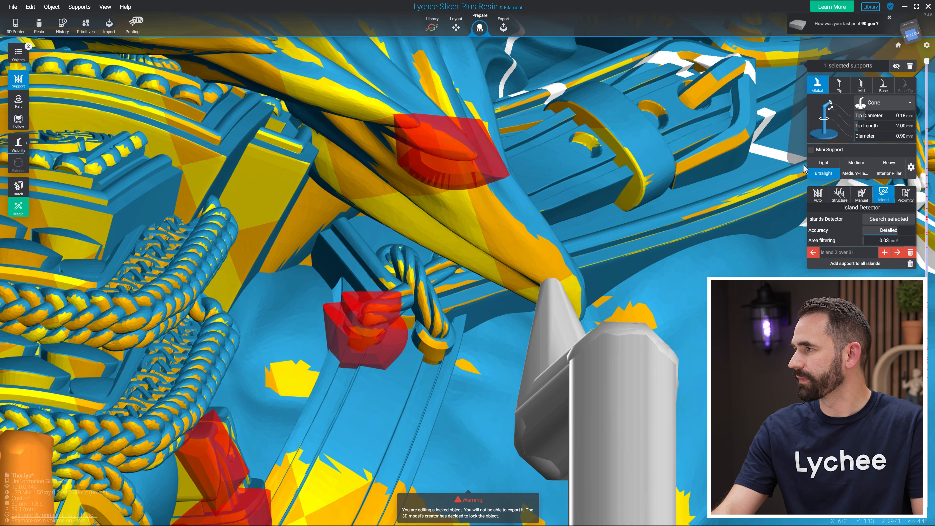
{"action": "left_click", "coordinate": [815, 166]}
- Add Light and ultralight supports to the islands along the drape's lower fold, reducing the ultralight one's tip diameter to 0.11 mm
{"action": "scroll", "coordinate": [678, 264], "scroll_direction": "down", "scroll_amount": 5}
{"action": "right_click_drag", "start_coordinate": [552, 298], "coordinate": [438, 245]}
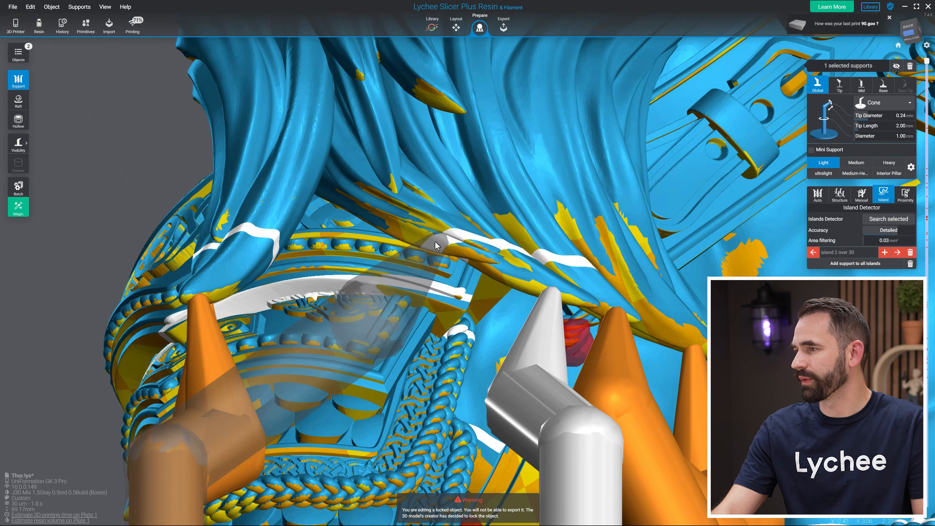
{"action": "right_click_drag", "start_coordinate": [499, 277], "coordinate": [483, 195]}
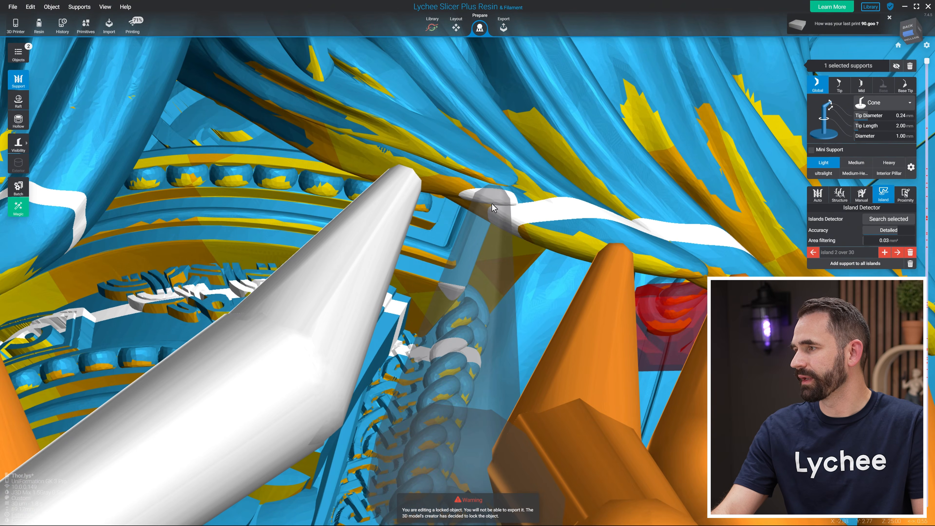
{"action": "left_click", "coordinate": [494, 208]}
{"action": "left_click", "coordinate": [824, 173]}
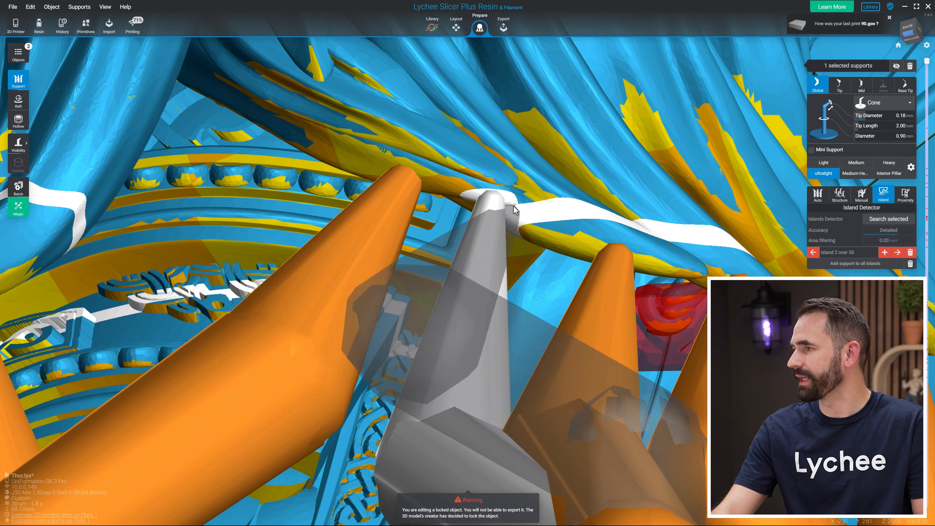
{"action": "scroll", "coordinate": [542, 188], "scroll_direction": "down", "scroll_amount": 3, "text": "alt"}
- Add supports with the 0.11 mm tip and 0.90 mm diameter to the islands on the layered strap ends
{"action": "right_click_drag", "start_coordinate": [613, 269], "coordinate": [496, 255]}
{"action": "scroll", "coordinate": [432, 320], "scroll_direction": "down", "scroll_amount": 4}
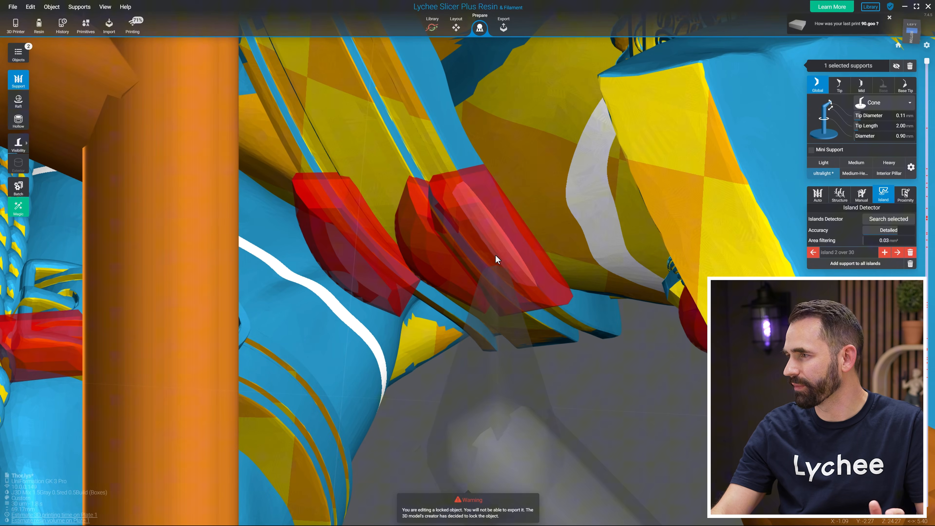
{"action": "left_click", "coordinate": [497, 240]}
{"action": "right_click_drag", "start_coordinate": [531, 310], "coordinate": [535, 296]}
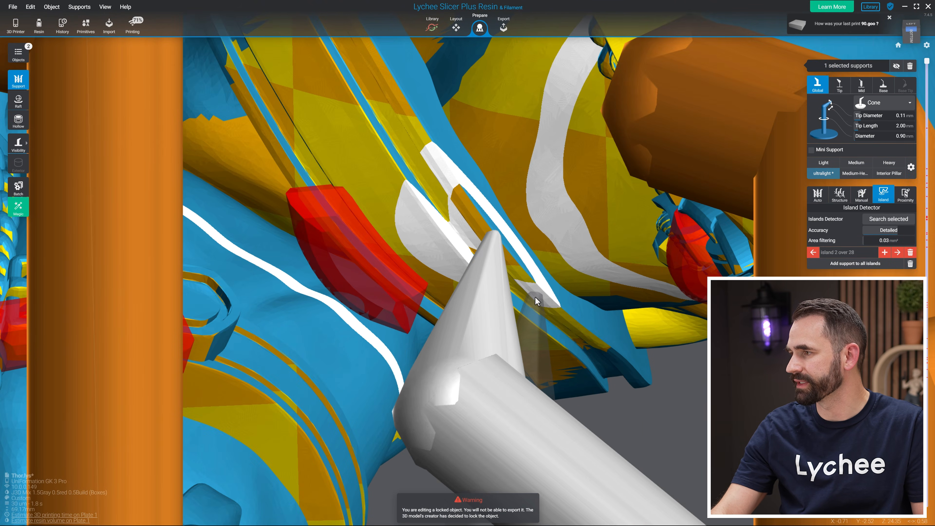
{"action": "left_click", "coordinate": [538, 296]}
{"action": "right_click_drag", "start_coordinate": [438, 176], "coordinate": [453, 239]}
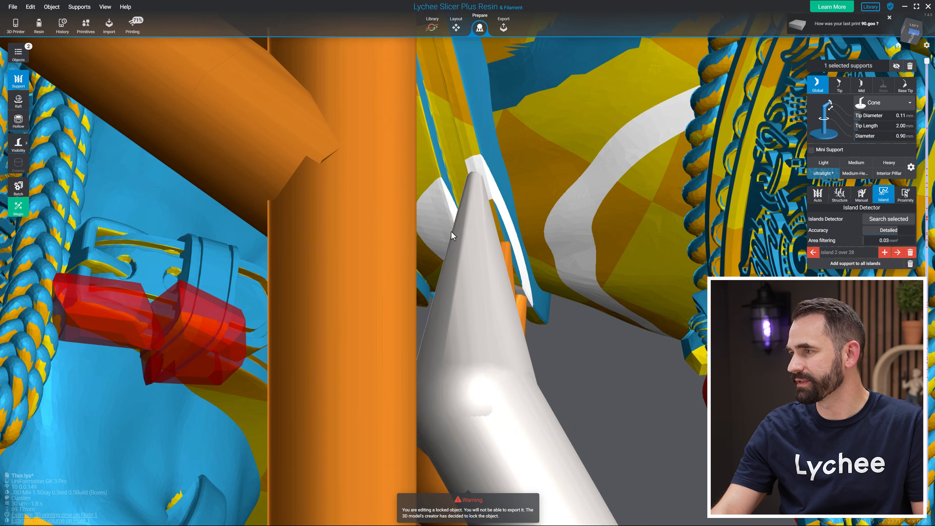
- Connect the adjacent strap-end island to an existing support with a 0.11 mm tip mini support and enlarge its base tip diameter
{"action": "left_click_drag", "start_coordinate": [433, 225], "coordinate": [480, 418]}
{"action": "right_click_drag", "start_coordinate": [533, 394], "coordinate": [544, 273]}
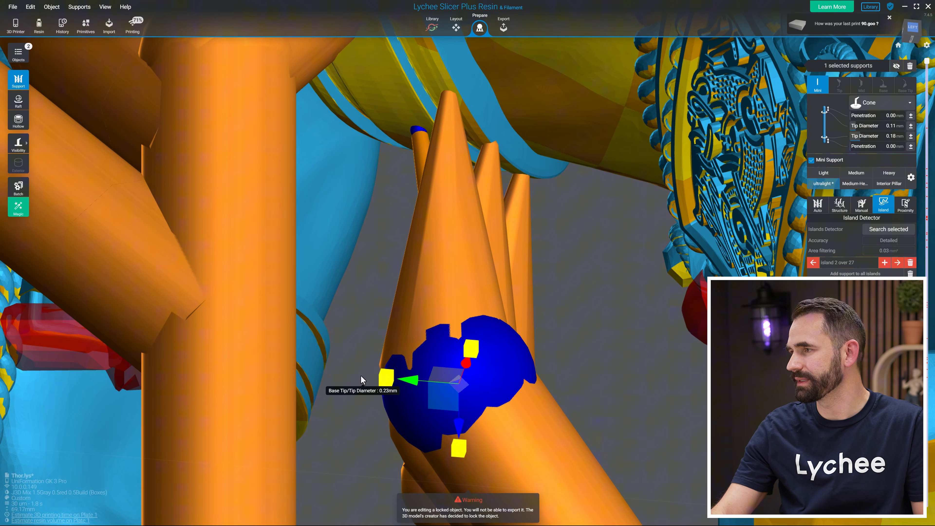
{"action": "left_click_drag", "start_coordinate": [363, 376], "coordinate": [359, 376]}
{"action": "right_click_drag", "start_coordinate": [368, 372], "coordinate": [603, 359]}
{"action": "left_click", "coordinate": [493, 329]}
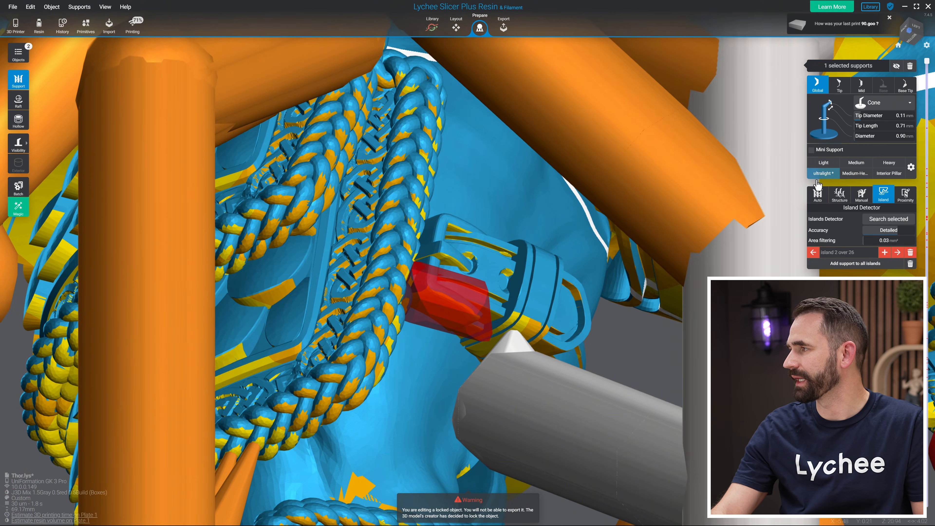
{"action": "mouse_move", "coordinate": [497, 298]}
{"action": "right_mouse_down"}
{"action": "mouse_move", "coordinate": [520, 304]}
{"action": "mouse_move", "coordinate": [454, 212]}
{"action": "mouse_move", "coordinate": [503, 288]}
{"action": "right_mouse_up"}
{"action": "key", "text": "Delete"}
- Place an ultralight support under the buckle on the strap beside the braided edge
{"action": "left_click", "coordinate": [443, 220]}
{"action": "left_click", "coordinate": [356, 188]}
{"action": "right_click_drag", "start_coordinate": [442, 390], "coordinate": [523, 327]}
{"action": "left_click", "coordinate": [480, 345]}
- Bridge the strap island beside the buckle to the buckle support with a 0.18 mm and 0.32 mm mini support, and shift its tip along the strap
{"action": "left_click_drag", "start_coordinate": [532, 324], "coordinate": [580, 298]}
{"action": "scroll", "coordinate": [580, 298], "scroll_direction": "down", "scroll_amount": 2}
{"action": "right_click_drag", "start_coordinate": [580, 297], "coordinate": [409, 259]}
{"action": "scroll", "coordinate": [324, 236], "scroll_direction": "up", "scroll_amount": 6}
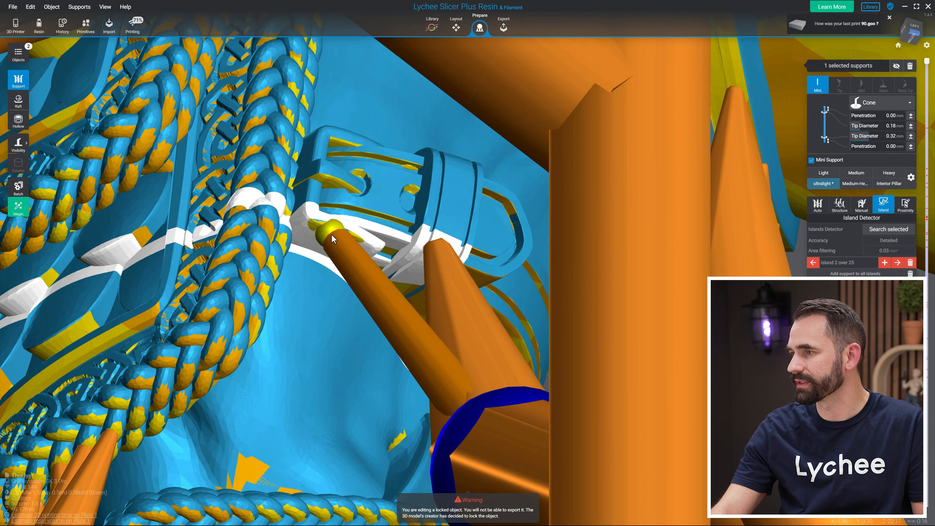
{"action": "left_click_drag", "start_coordinate": [331, 235], "coordinate": [367, 254]}
- Place a support under the island at the bottom of the ring hanging from the belt
{"action": "scroll", "coordinate": [499, 295], "scroll_direction": "down", "scroll_amount": 6}
{"action": "right_click_drag", "start_coordinate": [517, 288], "coordinate": [543, 320]}
{"action": "scroll", "coordinate": [605, 318], "scroll_direction": "down", "scroll_amount": 4}
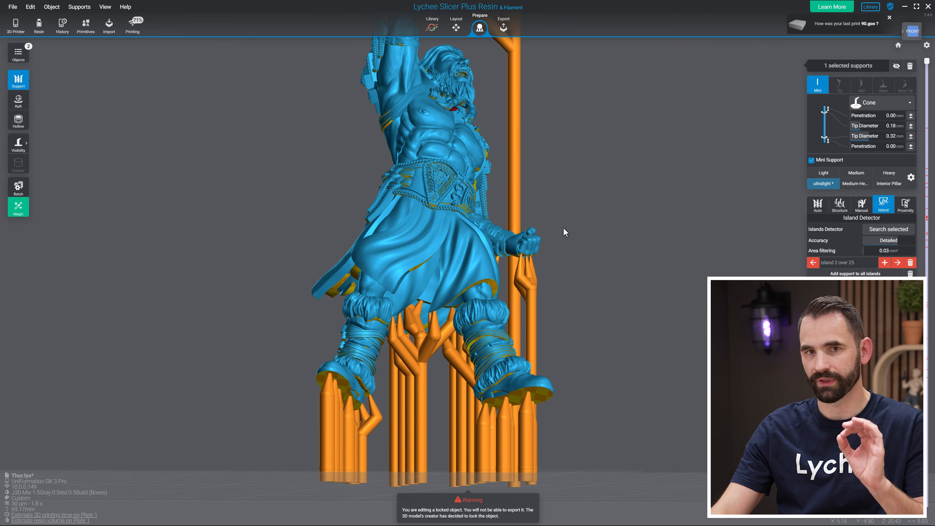
{"action": "scroll", "coordinate": [565, 232], "scroll_direction": "up", "scroll_amount": 5}
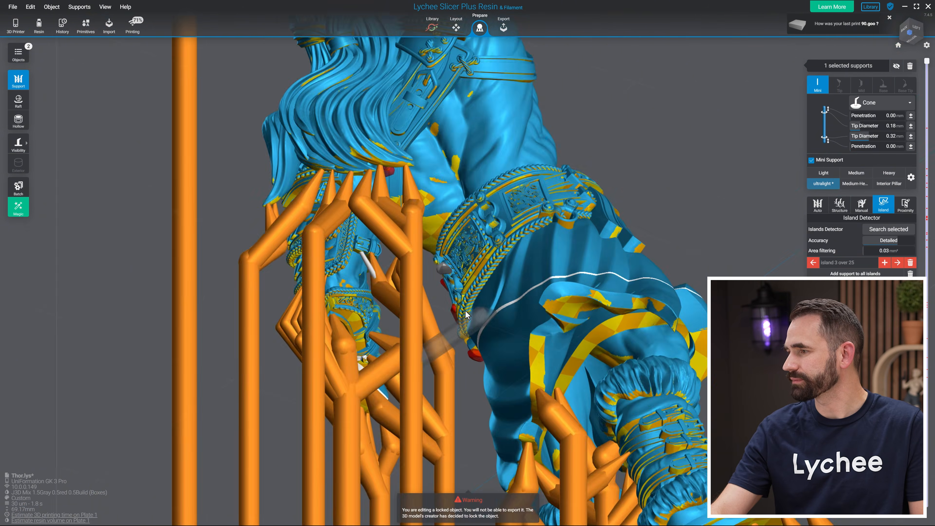
{"action": "right_click_drag", "start_coordinate": [372, 261], "coordinate": [479, 287]}
{"action": "scroll", "coordinate": [479, 287], "scroll_direction": "up", "scroll_amount": 3}
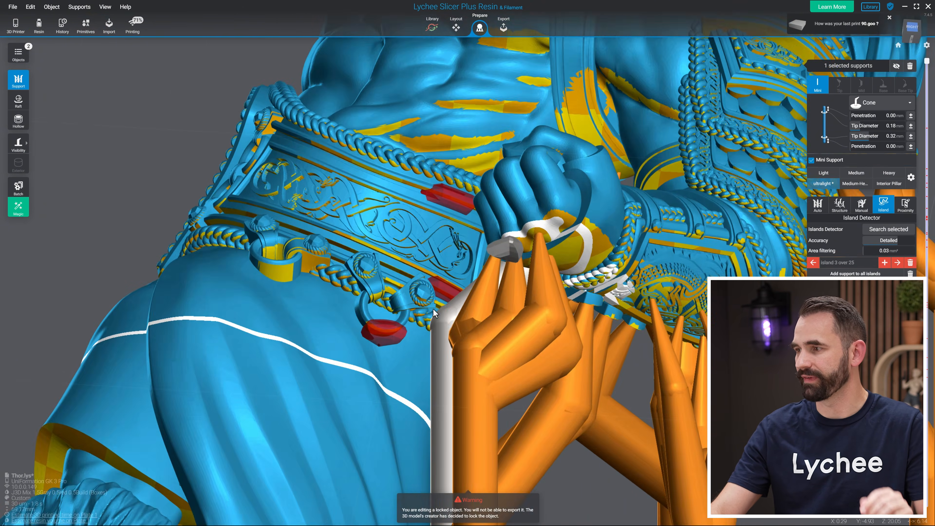
{"action": "middle_click_drag", "start_coordinate": [430, 309], "coordinate": [657, 262]}
{"action": "right_click_drag", "start_coordinate": [657, 261], "coordinate": [657, 252]}
{"action": "scroll", "coordinate": [657, 252], "scroll_direction": "up", "scroll_amount": 3}
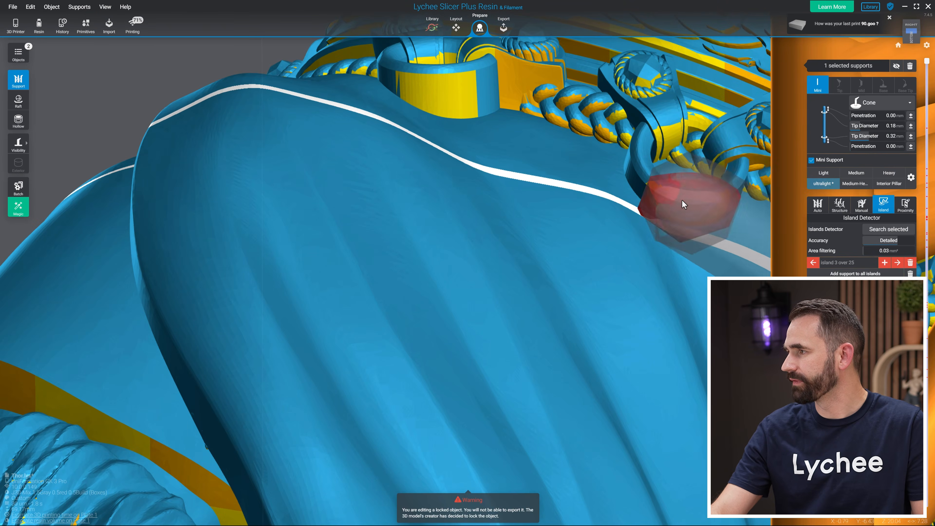
{"action": "left_click", "coordinate": [695, 201]}
- Apply the ultralight preset to the belt ring's support, with a 0.18 mm tip, 2.00 mm tip length and 0.90 mm diameter
{"action": "scroll", "coordinate": [684, 193], "scroll_direction": "down", "scroll_amount": 2}
{"action": "right_click_drag", "start_coordinate": [684, 193], "coordinate": [750, 157]}
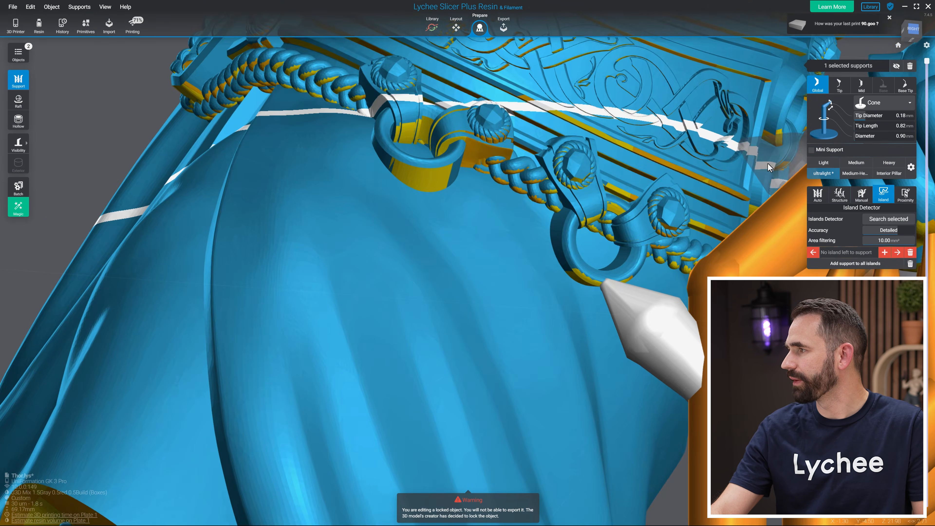
{"action": "left_click", "coordinate": [829, 179]}
{"action": "middle_click_drag", "start_coordinate": [587, 262], "coordinate": [549, 218]}
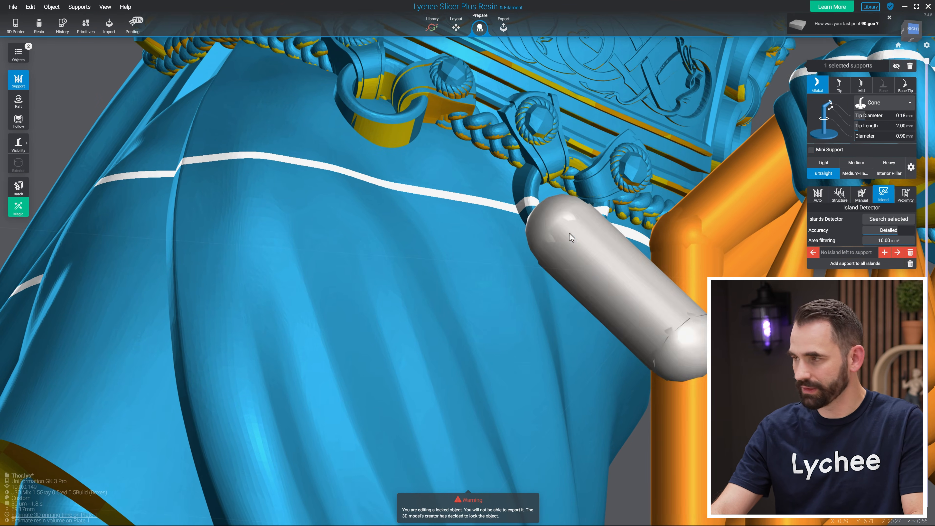
{"action": "left_click", "coordinate": [567, 240]}
- Place a mini support with 0.18 mm tips under the island at the bead of the far beard braid
{"action": "scroll", "coordinate": [567, 240], "scroll_direction": "down", "scroll_amount": 3}
{"action": "right_click_drag", "start_coordinate": [567, 240], "coordinate": [662, 184]}
{"action": "scroll", "coordinate": [685, 151], "scroll_direction": "up", "scroll_amount": 2}
{"action": "middle_click_drag", "start_coordinate": [685, 151], "coordinate": [514, 434]}
{"action": "scroll", "coordinate": [514, 434], "scroll_direction": "down", "scroll_amount": 4}
{"action": "middle_click_drag", "start_coordinate": [609, 272], "coordinate": [489, 372]}
{"action": "right_click_drag", "start_coordinate": [490, 357], "coordinate": [432, 333]}
{"action": "scroll", "coordinate": [430, 368], "scroll_direction": "down", "scroll_amount": 2}
{"action": "scroll", "coordinate": [451, 379], "scroll_direction": "up", "scroll_amount": 4}
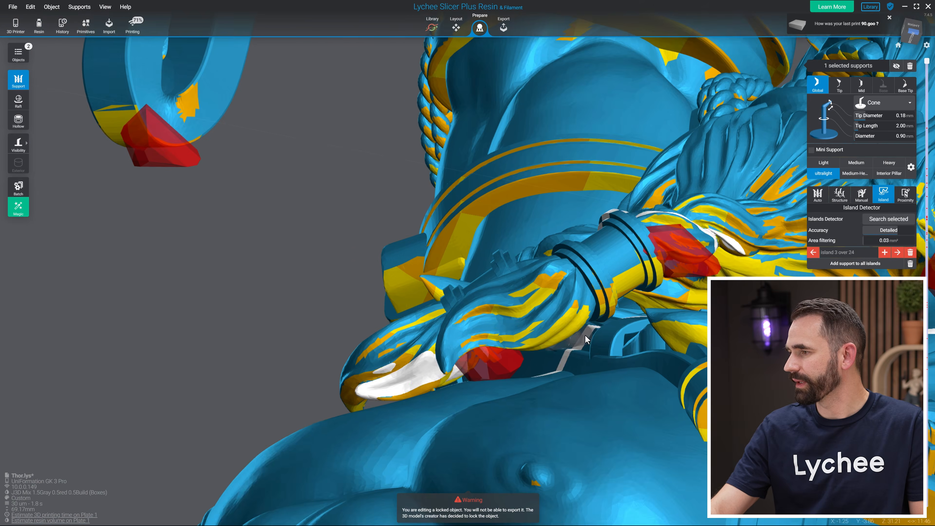
{"action": "scroll", "coordinate": [569, 324], "scroll_direction": "up", "scroll_amount": 5}
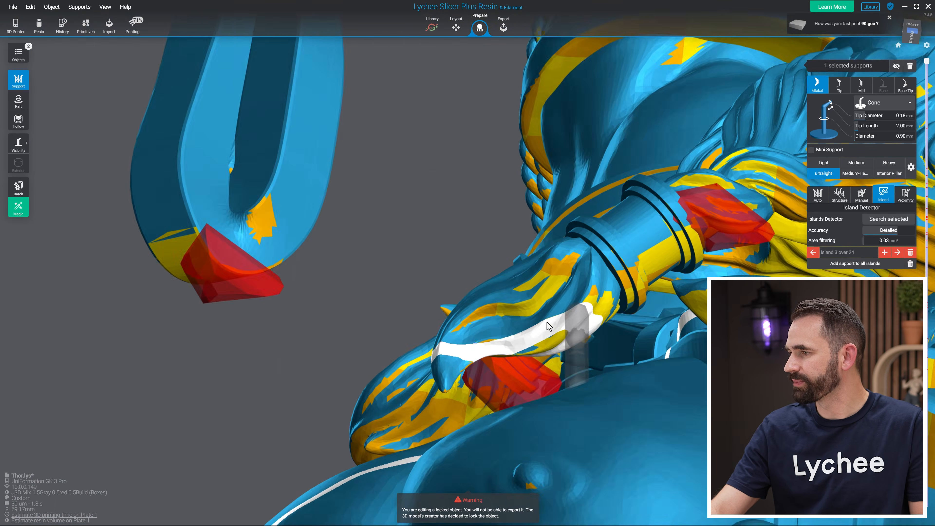
{"action": "middle_click_drag", "start_coordinate": [569, 324], "coordinate": [447, 336]}
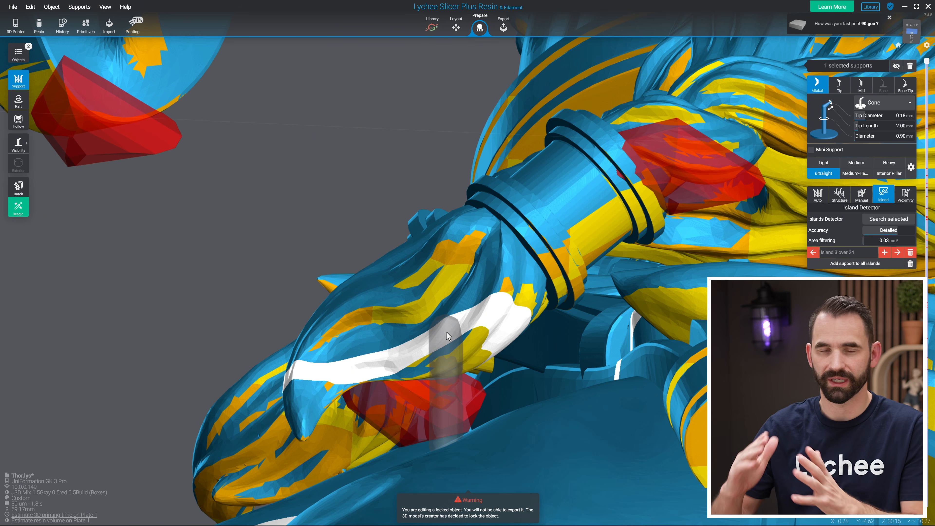
{"action": "right_click_drag", "start_coordinate": [437, 303], "coordinate": [438, 280]}
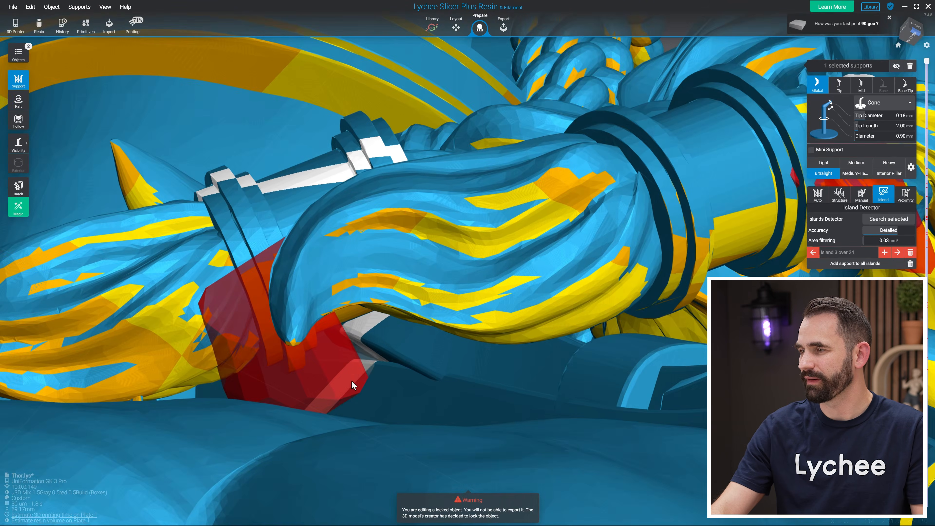
{"action": "scroll", "coordinate": [360, 372], "scroll_direction": "up", "scroll_amount": 3}
{"action": "middle_click_drag", "start_coordinate": [417, 415], "coordinate": [460, 413]}
{"action": "right_click_drag", "start_coordinate": [344, 373], "coordinate": [353, 371]}
{"action": "left_click", "coordinate": [353, 371]}
- Try to bridge the island behind the near braid's bead to the strap buckle with a 0.18 mm mini support, and undo it
{"action": "right_click_drag", "start_coordinate": [478, 411], "coordinate": [428, 317]}
{"action": "scroll", "coordinate": [589, 381], "scroll_direction": "down", "scroll_amount": 6}
{"action": "scroll", "coordinate": [428, 317], "scroll_direction": "up", "scroll_amount": 5}
{"action": "right_click_drag", "start_coordinate": [473, 392], "coordinate": [434, 313]}
{"action": "scroll", "coordinate": [434, 313], "scroll_direction": "up", "scroll_amount": 2}
{"action": "right_click_drag", "start_coordinate": [543, 361], "coordinate": [396, 299]}
{"action": "scroll", "coordinate": [362, 308], "scroll_direction": "up", "scroll_amount": 3}
{"action": "right_click_drag", "start_coordinate": [339, 325], "coordinate": [346, 412]}
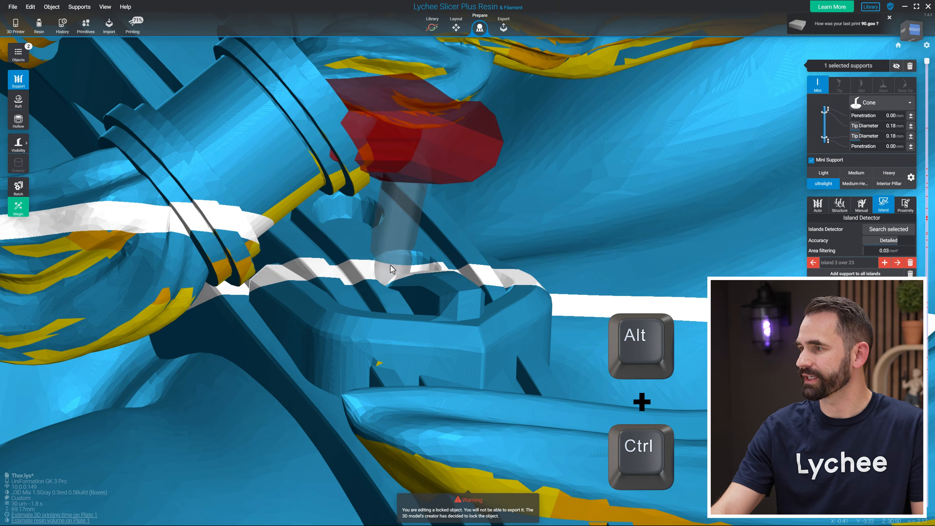
{"action": "right_click_drag", "start_coordinate": [407, 242], "coordinate": [612, 433]}
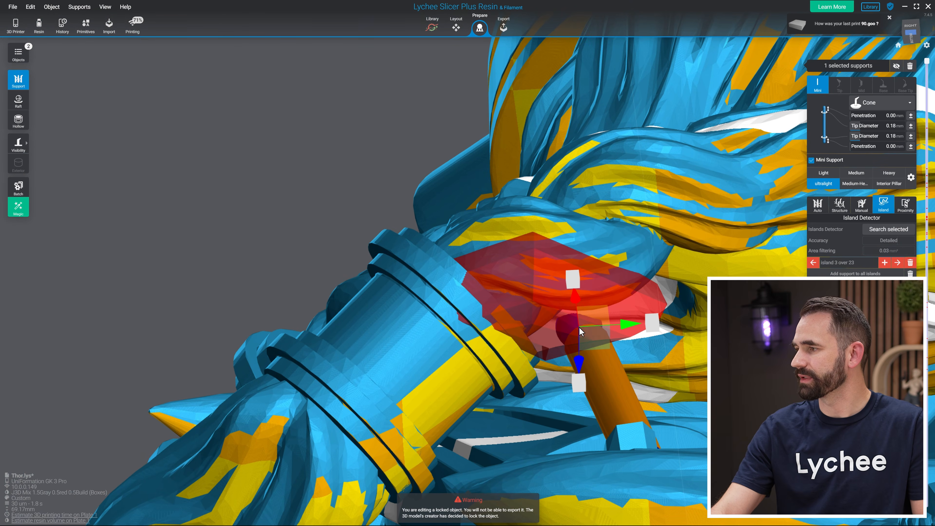
{"action": "right_click_drag", "start_coordinate": [603, 335], "coordinate": [473, 369]}
{"action": "left_click", "coordinate": [514, 120]}
{"action": "right_click_drag", "start_coordinate": [605, 204], "coordinate": [470, 346]}
{"action": "scroll", "coordinate": [517, 254], "scroll_direction": "up", "scroll_amount": 2}
{"action": "scroll", "coordinate": [533, 311], "scroll_direction": "up", "scroll_amount": 3}
{"action": "key", "text": "ctrl+z"}
- Cut the view down by layer, bridge the near braid's island to the strap buckle with a 0.18 mm mini support, and restore the full view
{"action": "left_click", "coordinate": [674, 85]}
{"action": "right_click_drag", "start_coordinate": [674, 85], "coordinate": [692, 194]}
{"action": "scroll", "coordinate": [644, 208], "scroll_direction": "down", "scroll_amount": 4}
{"action": "right_click_drag", "start_coordinate": [598, 225], "coordinate": [571, 246]}
{"action": "scroll", "coordinate": [558, 261], "scroll_direction": "up", "scroll_amount": 4}
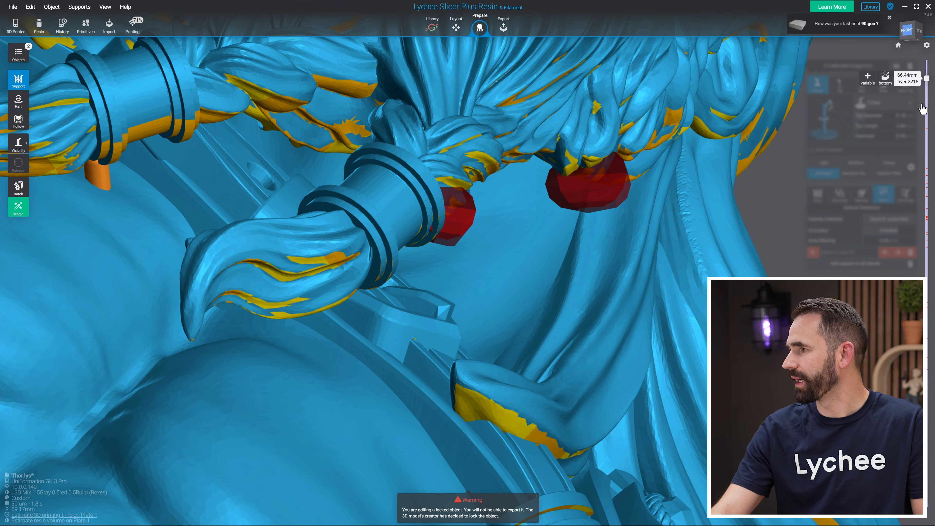
{"action": "left_click_drag", "start_coordinate": [922, 205], "coordinate": [932, 311]}
{"action": "scroll", "coordinate": [443, 160], "scroll_direction": "up", "scroll_amount": 3}
{"action": "right_click_drag", "start_coordinate": [443, 160], "coordinate": [129, 185]}
{"action": "right_click_drag", "start_coordinate": [675, 177], "coordinate": [527, 201]}
{"action": "scroll", "coordinate": [527, 201], "scroll_direction": "up", "scroll_amount": 3}
{"action": "right_click_drag", "start_coordinate": [520, 168], "coordinate": [660, 327]}
{"action": "left_click", "coordinate": [659, 358]}
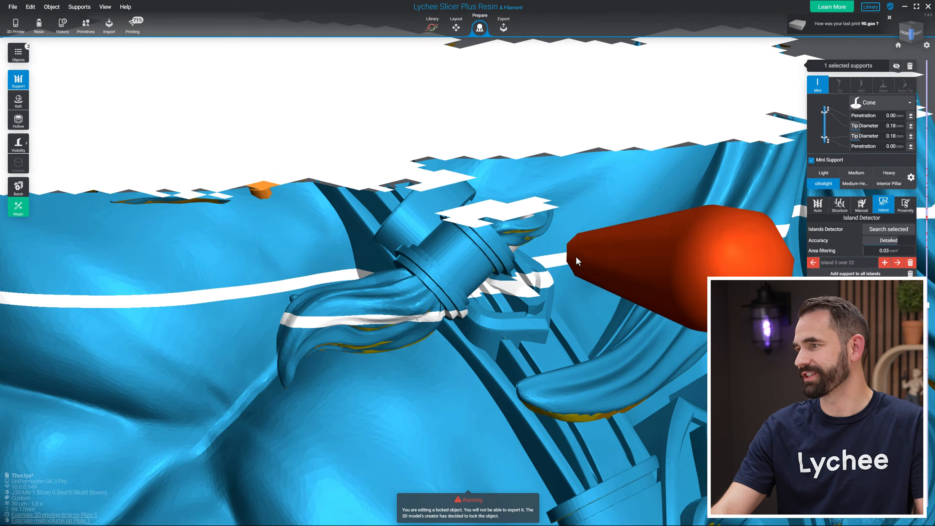
{"action": "scroll", "coordinate": [575, 256], "scroll_direction": "down", "scroll_amount": 3}
{"action": "right_click_drag", "start_coordinate": [612, 219], "coordinate": [415, 176]}
{"action": "key", "text": "Home"}
- Try to bridge the beard island near the ear to the hair strand below with a mini support with 0.18 mm tips
{"action": "scroll", "coordinate": [453, 215], "scroll_direction": "down", "scroll_amount": 3}
{"action": "scroll", "coordinate": [453, 215], "scroll_direction": "up", "scroll_amount": 4}
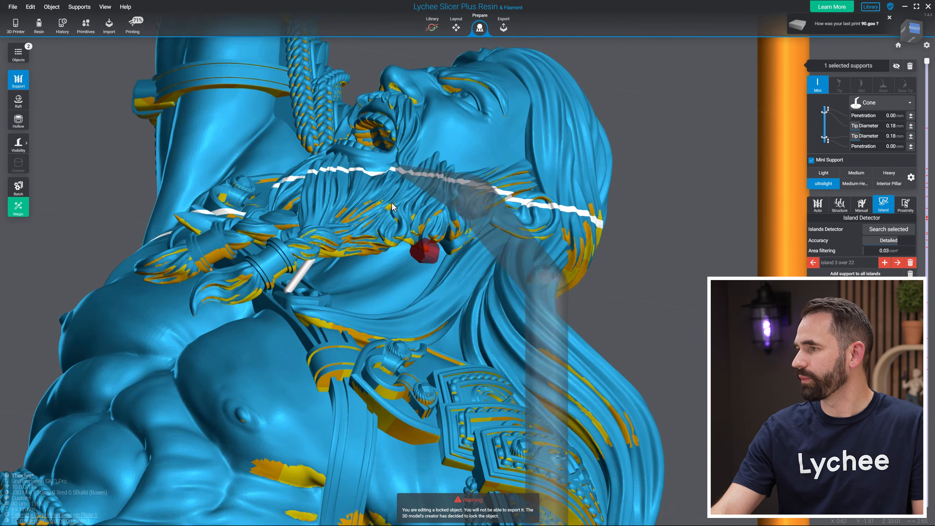
{"action": "scroll", "coordinate": [382, 265], "scroll_direction": "up", "scroll_amount": 5}
{"action": "right_click_drag", "start_coordinate": [386, 274], "coordinate": [504, 380]}
{"action": "middle_click_drag", "start_coordinate": [503, 379], "coordinate": [488, 226]}
{"action": "scroll", "coordinate": [484, 226], "scroll_direction": "up", "scroll_amount": 2}
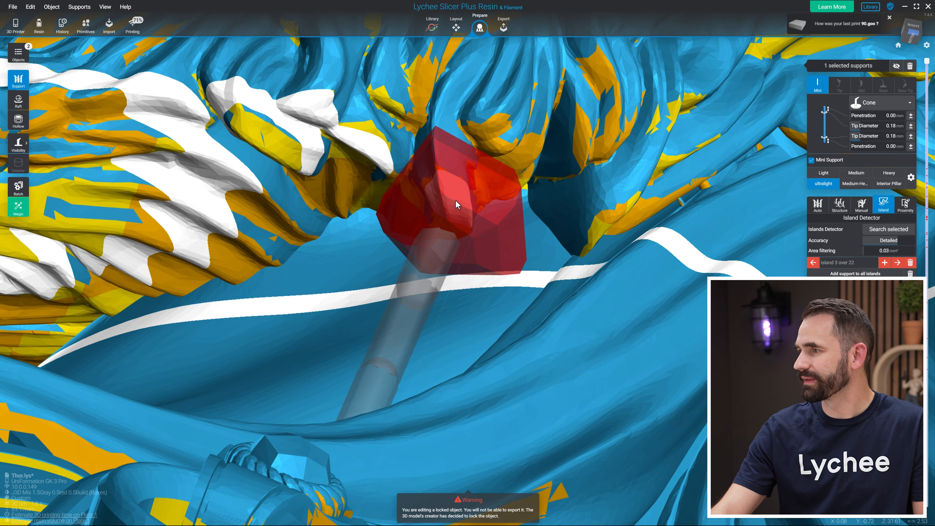
{"action": "right_click_drag", "start_coordinate": [454, 201], "coordinate": [576, 305]}
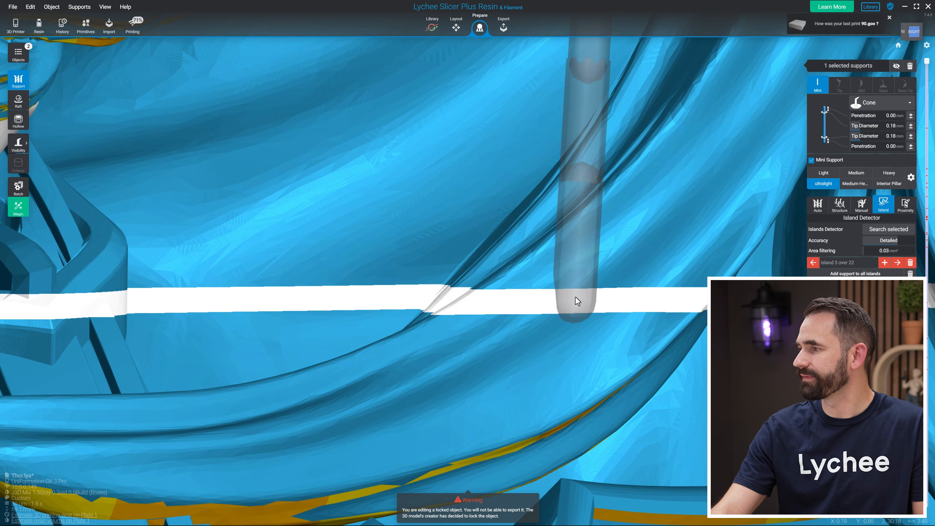
{"action": "scroll", "coordinate": [577, 219], "scroll_direction": "down", "scroll_amount": 3}
{"action": "middle_click_drag", "start_coordinate": [577, 220], "coordinate": [660, 398]}
{"action": "right_click_drag", "start_coordinate": [660, 398], "coordinate": [546, 239]}
{"action": "scroll", "coordinate": [606, 385], "scroll_direction": "down", "scroll_amount": 2}
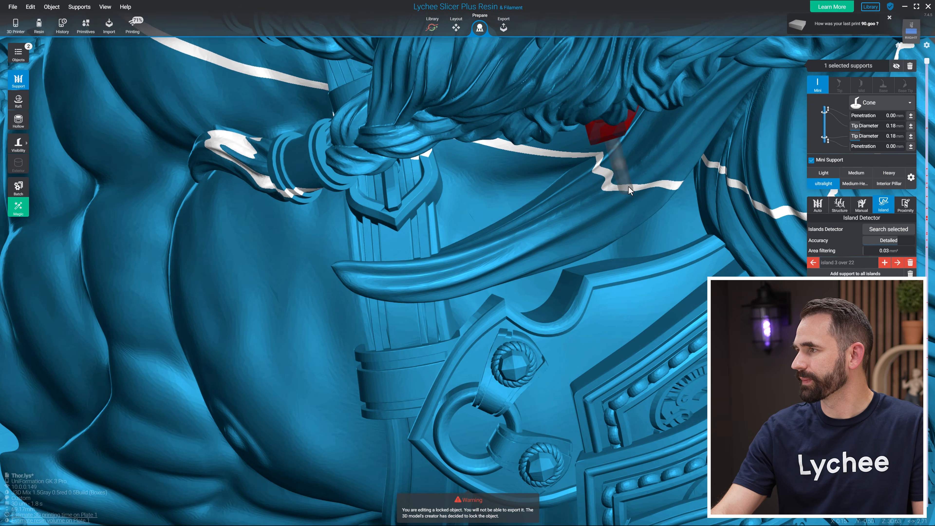
{"action": "left_click", "coordinate": [636, 174]}
{"action": "right_click_drag", "start_coordinate": [711, 128], "coordinate": [754, 176]}
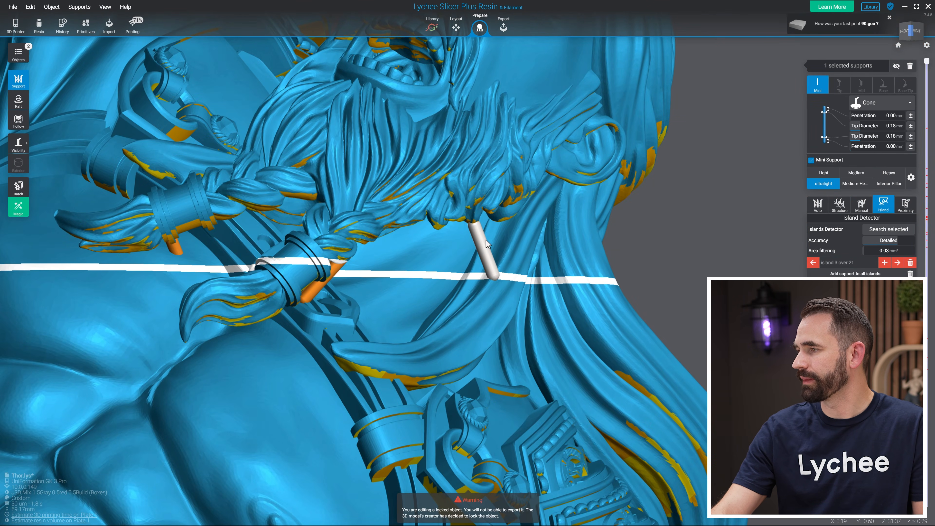
- Try 0.13 mm tips on the mini support under the beard, and remove that support
{"action": "scroll", "coordinate": [502, 279], "scroll_direction": "up", "scroll_amount": 8}
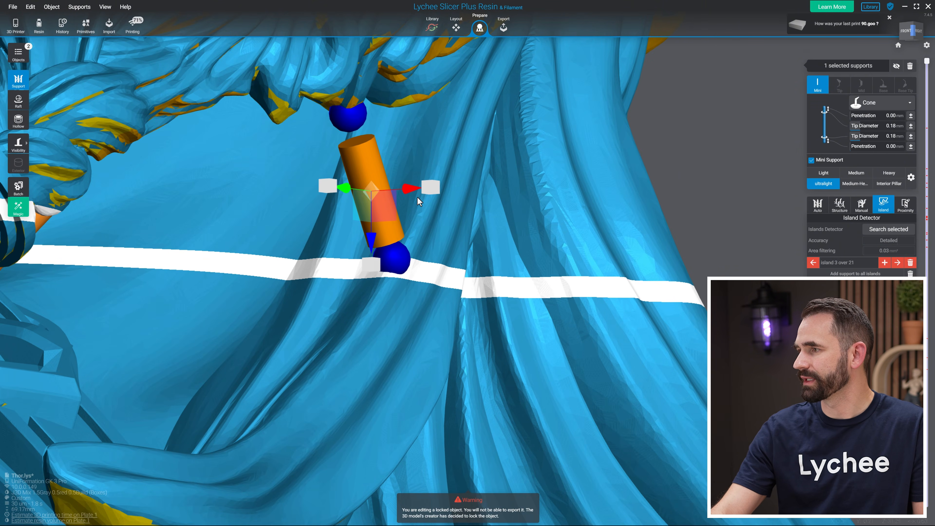
{"action": "left_click_drag", "start_coordinate": [418, 191], "coordinate": [415, 192]}
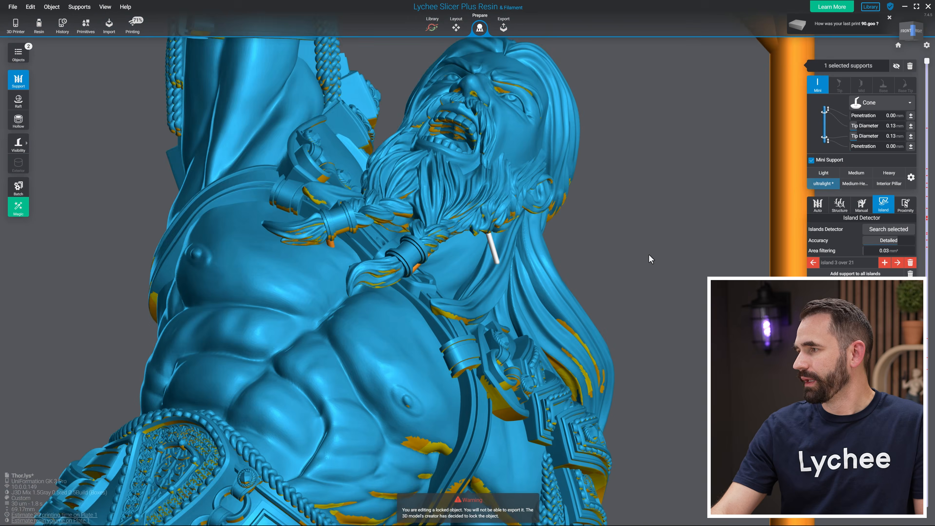
{"action": "right_click_drag", "start_coordinate": [651, 259], "coordinate": [685, 270]}
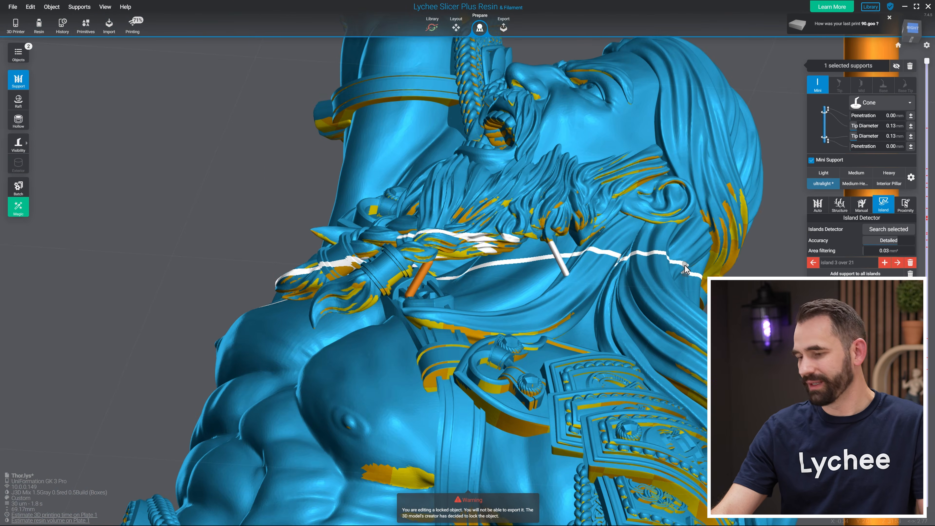
{"action": "scroll", "coordinate": [537, 252], "scroll_direction": "up", "scroll_amount": 4}
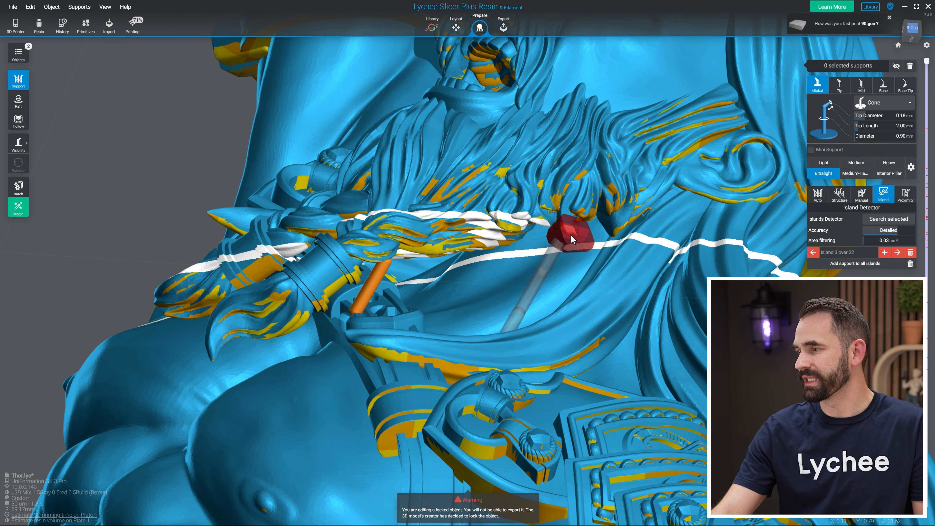
{"action": "right_click_drag", "start_coordinate": [570, 234], "coordinate": [607, 304]}
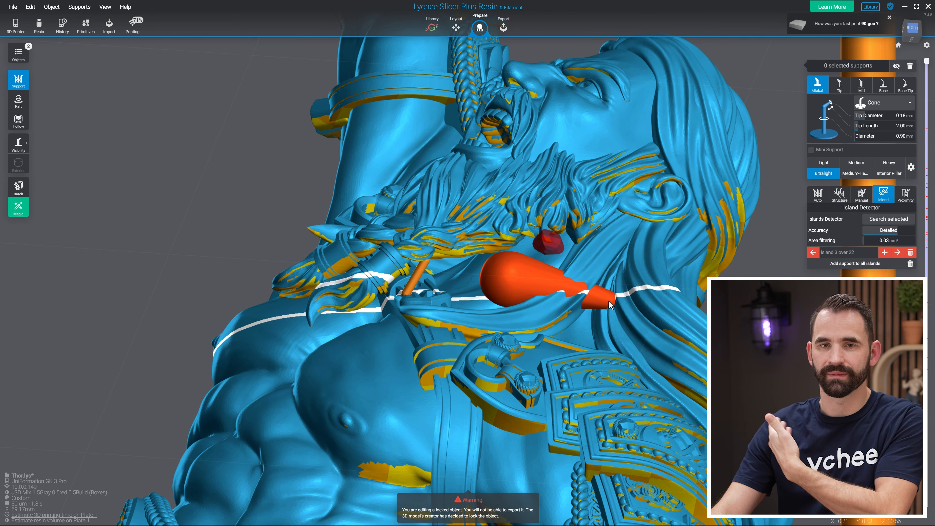
- Place a medium support with a 0.30 mm tip, 2.00 mm tip length and 1.10 mm diameter under the hammer's hanging strap loop
{"action": "scroll", "coordinate": [614, 316], "scroll_direction": "down", "scroll_amount": 4}
{"action": "right_click_drag", "start_coordinate": [622, 329], "coordinate": [627, 365]}
{"action": "scroll", "coordinate": [629, 374], "scroll_direction": "down", "scroll_amount": 4}
{"action": "mouse_move", "coordinate": [628, 374]}
{"action": "middle_mouse_down"}
{"action": "mouse_move", "coordinate": [611, 203]}
{"action": "mouse_move", "coordinate": [633, 361]}
{"action": "middle_mouse_up"}
{"action": "scroll", "coordinate": [515, 423], "scroll_direction": "up", "scroll_amount": 3}
{"action": "right_click_drag", "start_coordinate": [511, 428], "coordinate": [574, 390]}
{"action": "right_click_drag", "start_coordinate": [381, 400], "coordinate": [408, 379]}
{"action": "scroll", "coordinate": [379, 350], "scroll_direction": "up", "scroll_amount": 4}
{"action": "scroll", "coordinate": [469, 375], "scroll_direction": "up", "scroll_amount": 3}
{"action": "right_click_drag", "start_coordinate": [469, 374], "coordinate": [599, 353]}
{"action": "middle_click_drag", "start_coordinate": [599, 354], "coordinate": [783, 220]}
{"action": "right_click_drag", "start_coordinate": [783, 219], "coordinate": [828, 159]}
{"action": "scroll", "coordinate": [707, 262], "scroll_direction": "up", "scroll_amount": 4}
{"action": "middle_click_drag", "start_coordinate": [706, 263], "coordinate": [630, 379]}
{"action": "scroll", "coordinate": [647, 288], "scroll_direction": "up", "scroll_amount": 3}
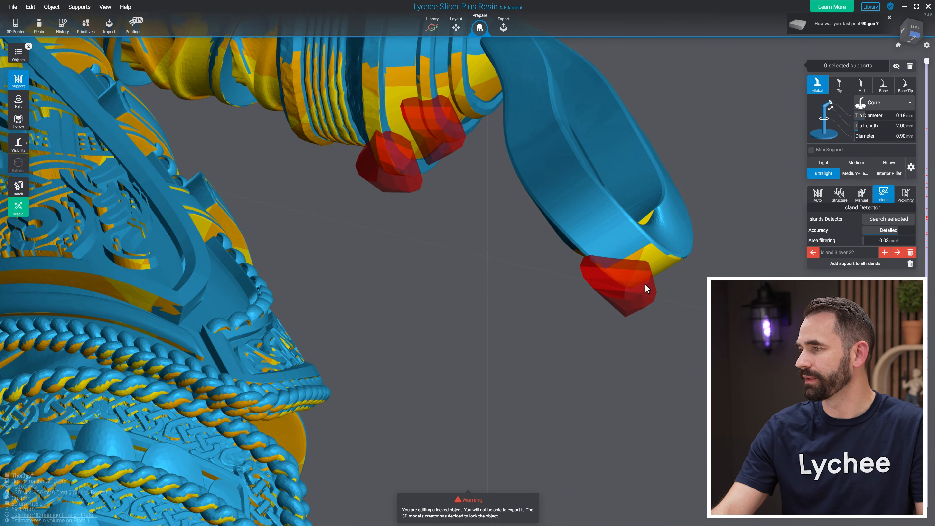
{"action": "middle_click_drag", "start_coordinate": [739, 337], "coordinate": [628, 294]}
{"action": "right_click_drag", "start_coordinate": [628, 294], "coordinate": [631, 284]}
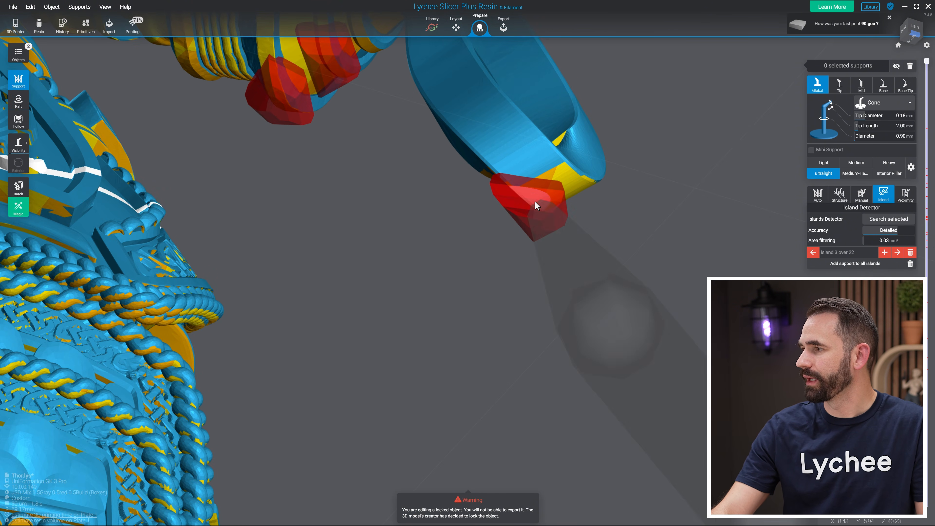
{"action": "left_click", "coordinate": [851, 165]}
{"action": "scroll", "coordinate": [678, 300], "scroll_direction": "down", "scroll_amount": 4}
- Place medium supports under the islands on the hammer handle's end rings and on its wraps near the head
{"action": "right_click_drag", "start_coordinate": [678, 300], "coordinate": [237, 192]}
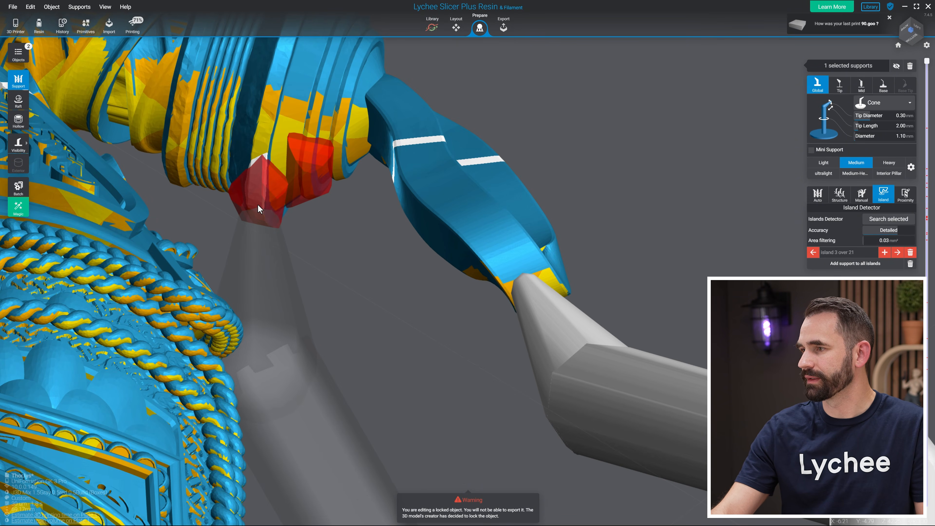
{"action": "scroll", "coordinate": [390, 262], "scroll_direction": "down", "scroll_amount": 4}
{"action": "middle_click_drag", "start_coordinate": [324, 264], "coordinate": [567, 324]}
{"action": "middle_click_drag", "start_coordinate": [228, 217], "coordinate": [423, 285]}
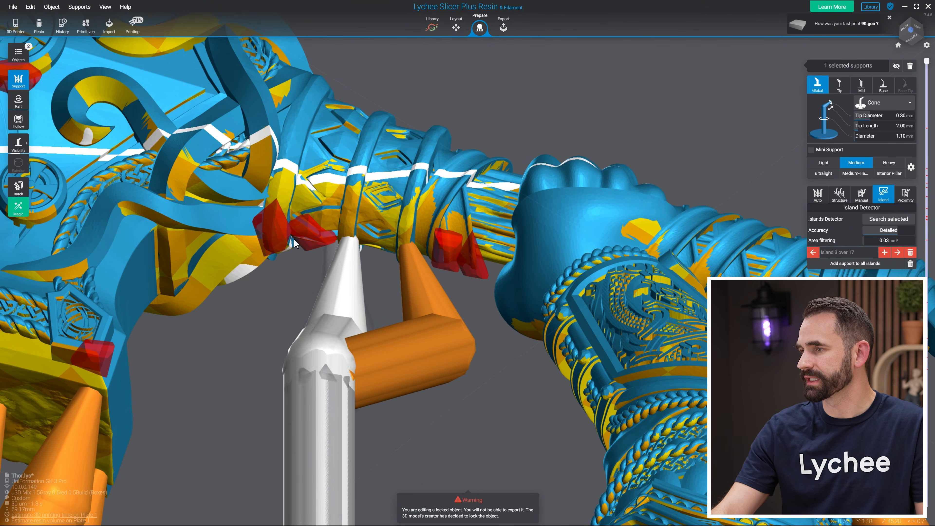
{"action": "left_click", "coordinate": [275, 235]}
{"action": "right_click_drag", "start_coordinate": [438, 363], "coordinate": [453, 422]}
{"action": "scroll", "coordinate": [453, 420], "scroll_direction": "up", "scroll_amount": 3}
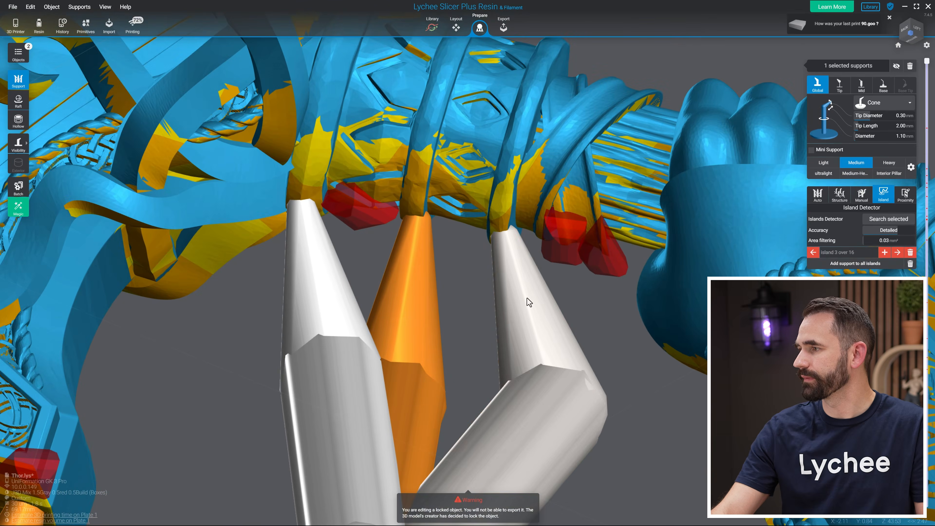
- Place light supports with 0.24 mm tips and 1.00 mm diameter under the remaining handle wrap islands, beside the fist and near the head
{"action": "left_click", "coordinate": [565, 286]}
{"action": "left_click", "coordinate": [589, 243]}
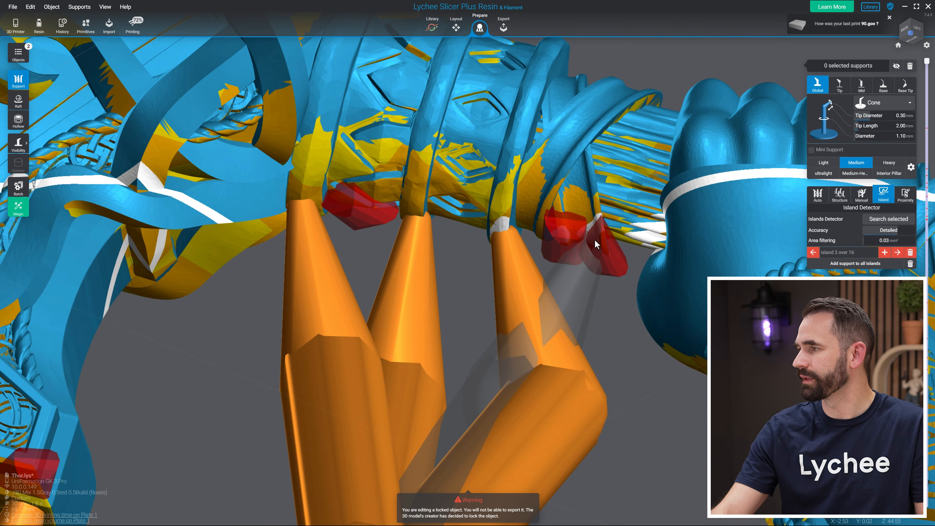
{"action": "scroll", "coordinate": [515, 354], "scroll_direction": "up", "scroll_amount": 3}
{"action": "middle_click_drag", "start_coordinate": [361, 229], "coordinate": [467, 262]}
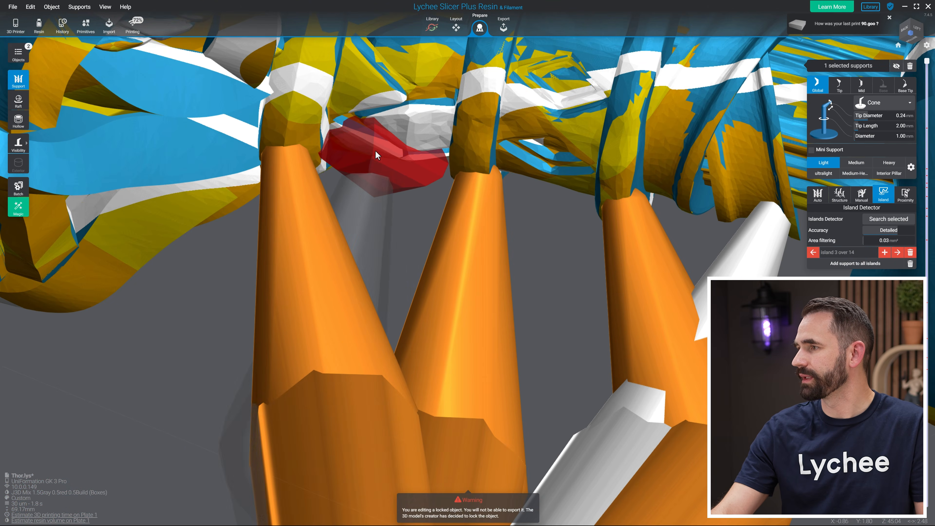
{"action": "left_click", "coordinate": [384, 152]}
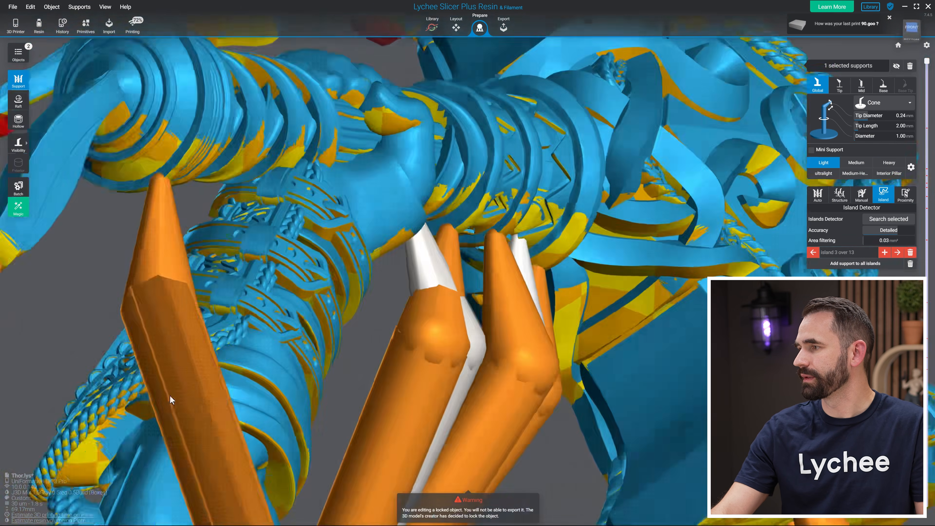
- Shift the tip of the medium support on the handle's middle wrap slightly along the ridge
{"action": "right_click_drag", "start_coordinate": [173, 401], "coordinate": [106, 396]}
{"action": "scroll", "coordinate": [605, 215], "scroll_direction": "up", "scroll_amount": 5}
{"action": "left_click", "coordinate": [399, 240]}
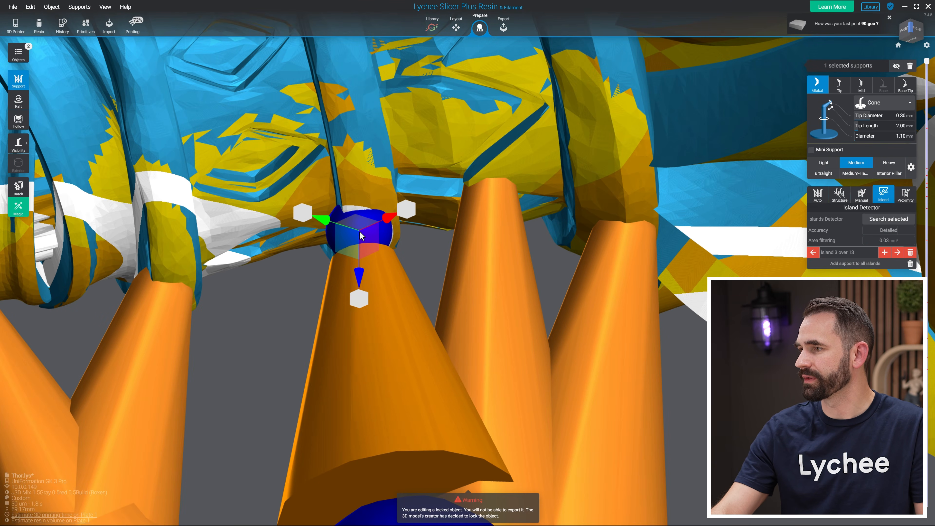
{"action": "left_click_drag", "start_coordinate": [368, 233], "coordinate": [366, 232]}
- Adjust the light support beside the fist to a 0.14 mm tip diameter and 1.97 mm tip length
{"action": "middle_click_drag", "start_coordinate": [435, 287], "coordinate": [703, 272]}
{"action": "scroll", "coordinate": [545, 284], "scroll_direction": "down", "scroll_amount": 2}
{"action": "right_click_drag", "start_coordinate": [505, 326], "coordinate": [536, 332]}
{"action": "left_click", "coordinate": [368, 314]}
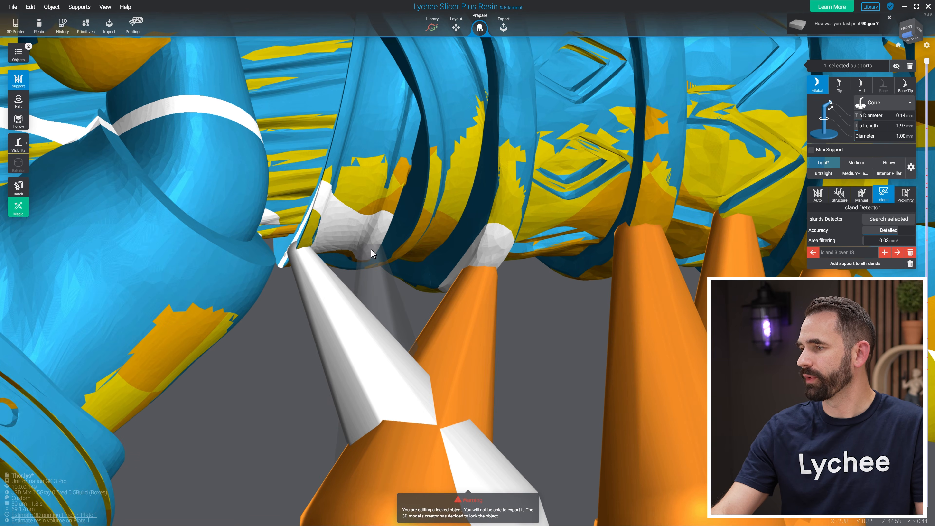
- Add a mini support with 0.14 mm and 0.24 mm tips under the handle wrap beside the fist
{"action": "left_click_drag", "start_coordinate": [412, 483], "coordinate": [415, 479]}
{"action": "scroll", "coordinate": [441, 449], "scroll_direction": "down", "scroll_amount": 2}
{"action": "right_click_drag", "start_coordinate": [455, 441], "coordinate": [410, 488]}
{"action": "scroll", "coordinate": [653, 463], "scroll_direction": "down", "scroll_amount": 6}
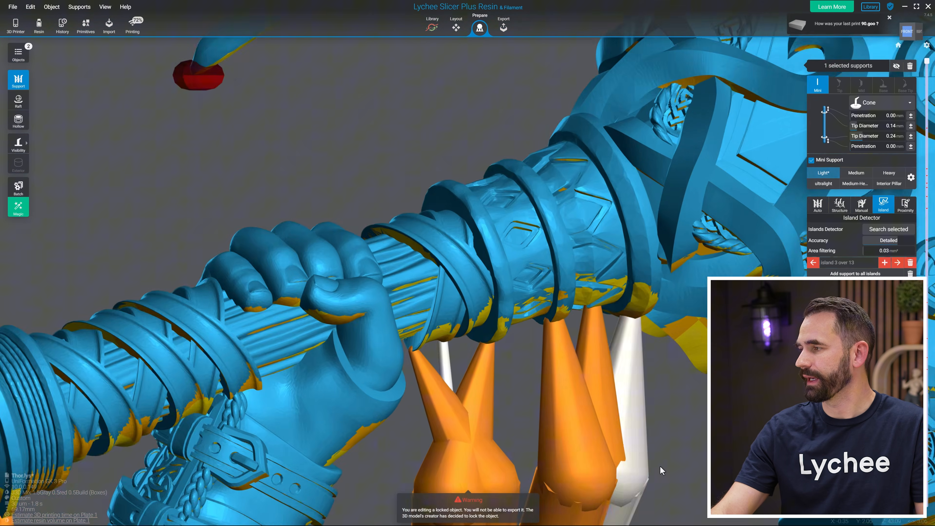
- Place a support under the island at the free end of the ribbon hanging off the hammer head
{"action": "scroll", "coordinate": [685, 447], "scroll_direction": "down", "scroll_amount": 3}
{"action": "right_click_drag", "start_coordinate": [507, 363], "coordinate": [658, 342]}
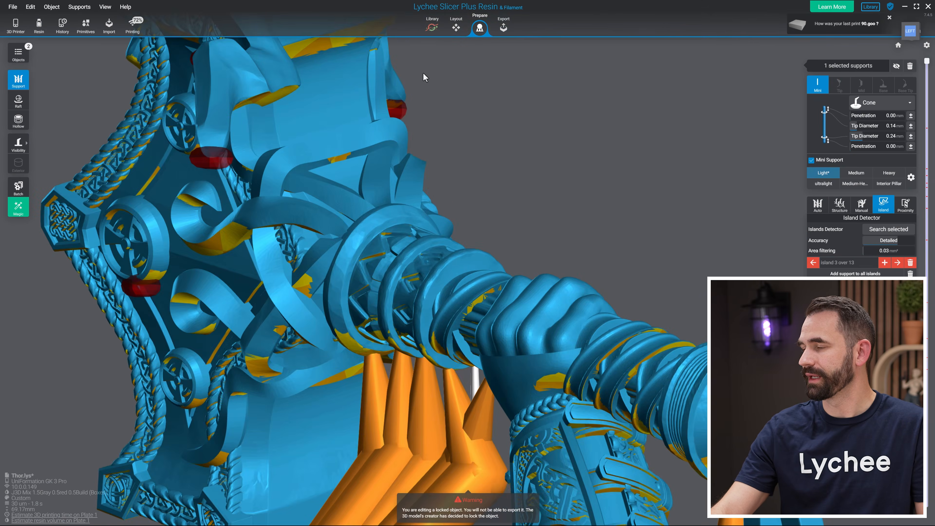
{"action": "middle_click_drag", "start_coordinate": [526, 69], "coordinate": [583, 244]}
{"action": "right_click_drag", "start_coordinate": [583, 245], "coordinate": [668, 198]}
{"action": "middle_click_drag", "start_coordinate": [668, 199], "coordinate": [575, 304]}
{"action": "left_click", "coordinate": [567, 244]}
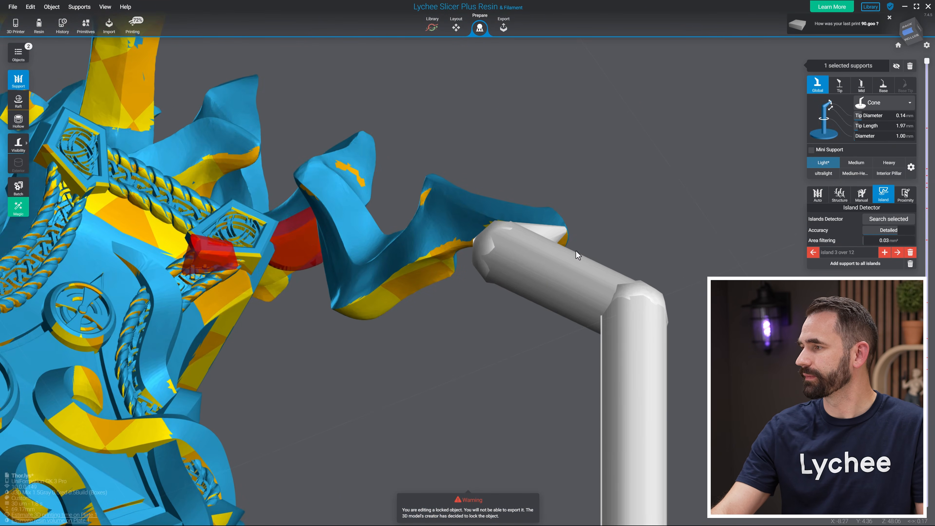
- Give the ribbon end's support the medium preset with a 0.30 mm tip and 1.10 mm diameter, and shift its tip for a 2.02 mm tip length
{"action": "right_click_drag", "start_coordinate": [569, 244], "coordinate": [596, 241]}
{"action": "right_click_drag", "start_coordinate": [792, 237], "coordinate": [469, 235]}
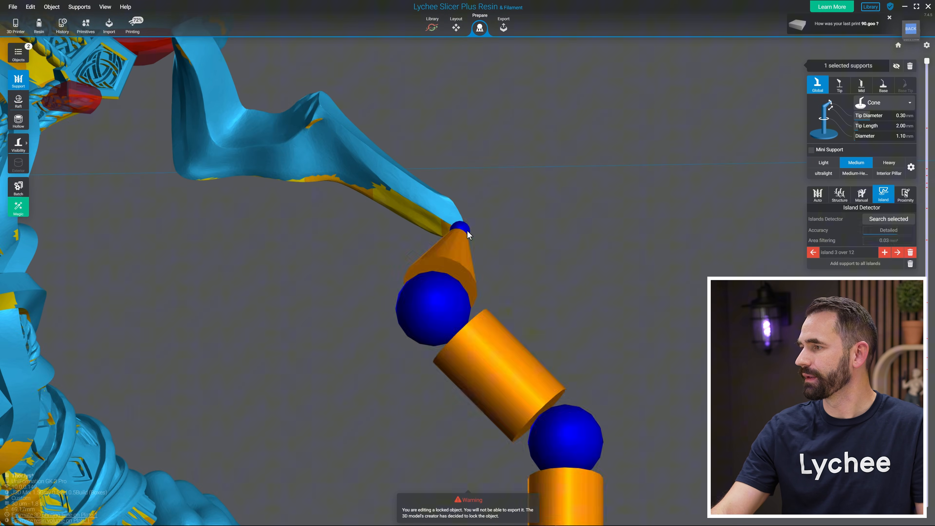
{"action": "left_click_drag", "start_coordinate": [452, 232], "coordinate": [455, 233]}
{"action": "left_click", "coordinate": [334, 263]}
- Add a second support further along the ribbon's underside with the light preset, using a 0.24 mm tip, 2.00 mm tip length and 1.00 mm diameter
{"action": "scroll", "coordinate": [333, 263], "scroll_direction": "down", "scroll_amount": 2}
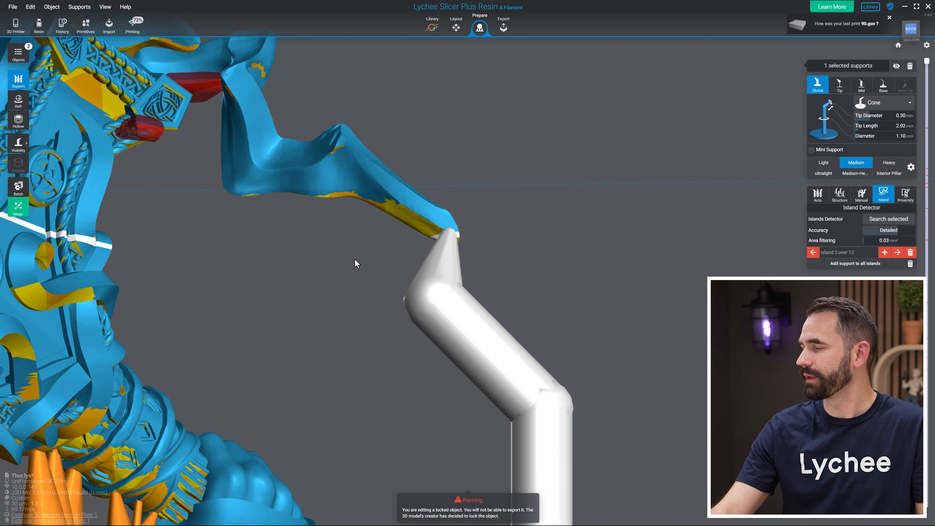
{"action": "right_click_drag", "start_coordinate": [334, 263], "coordinate": [535, 191]}
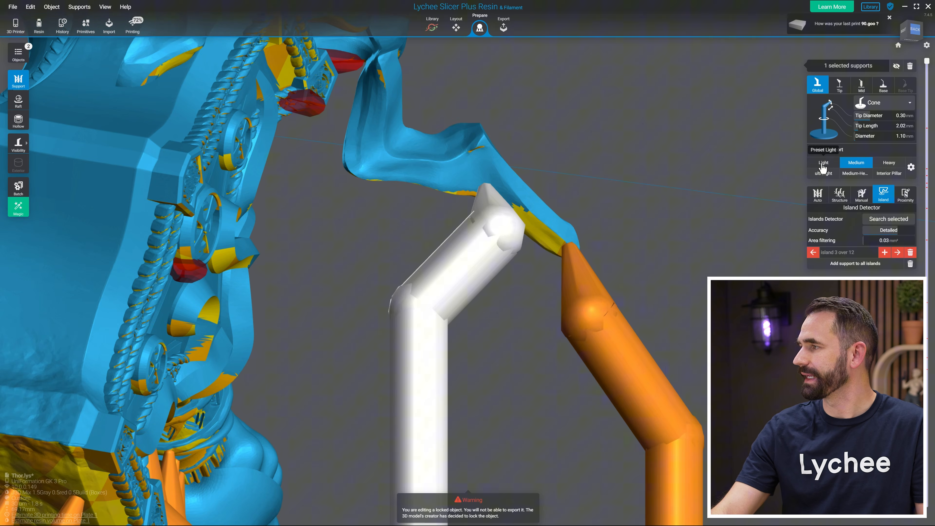
{"action": "left_click", "coordinate": [823, 163]}
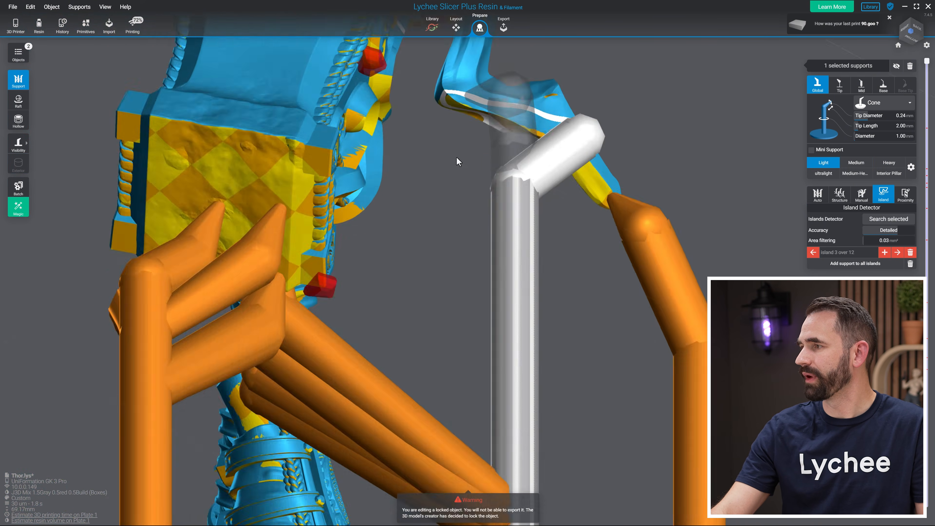
- Place two more light supports, one on the ribbon's underside and one under the flame ornament above the hammer head
{"action": "right_click_drag", "start_coordinate": [455, 158], "coordinate": [448, 128]}
{"action": "left_click", "coordinate": [466, 78]}
{"action": "right_click_drag", "start_coordinate": [659, 154], "coordinate": [449, 238]}
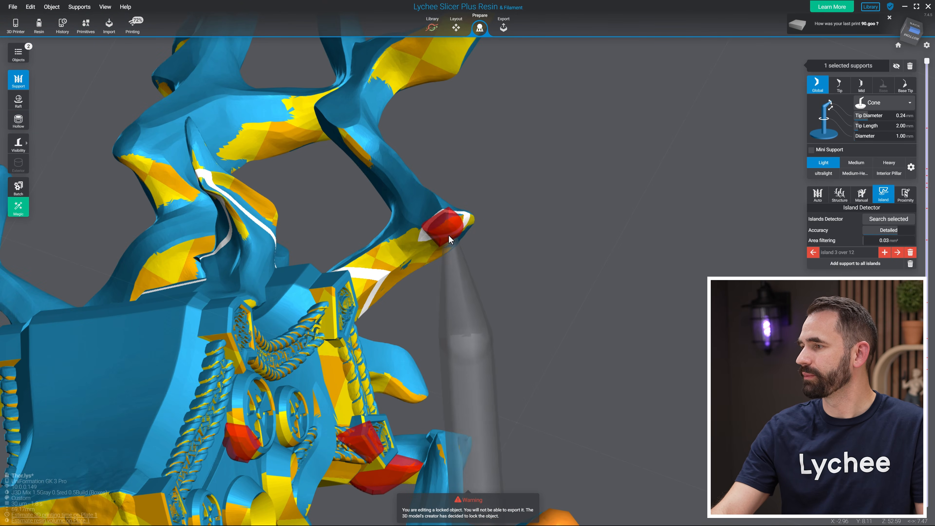
{"action": "right_click_drag", "start_coordinate": [552, 271], "coordinate": [596, 361]}
{"action": "left_click", "coordinate": [378, 224]}
{"action": "right_click_drag", "start_coordinate": [625, 291], "coordinate": [473, 206]}
- Place an ultralight support with a 0.18 mm tip and 0.90 mm diameter at the island under the curled spike, replacing the first attempt
{"action": "right_click_drag", "start_coordinate": [507, 269], "coordinate": [776, 201]}
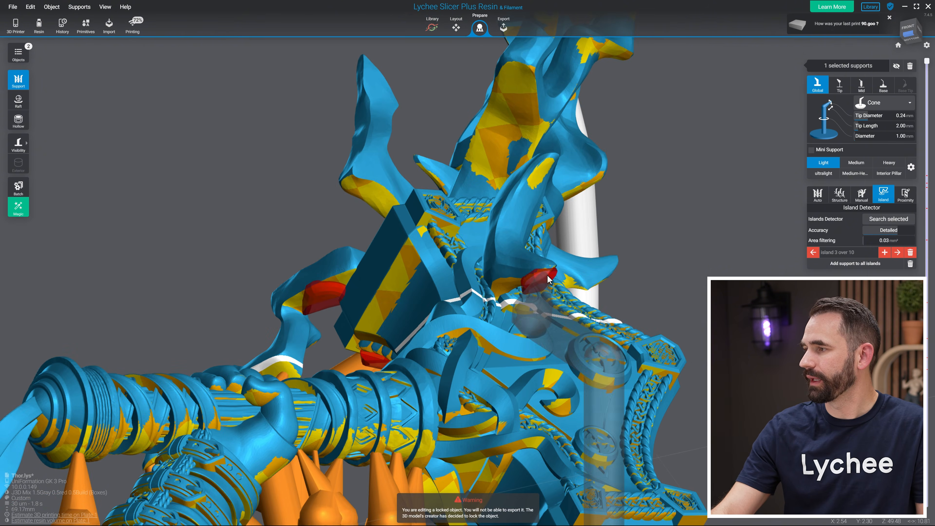
{"action": "left_click", "coordinate": [544, 274]}
{"action": "scroll", "coordinate": [604, 324], "scroll_direction": "up", "scroll_amount": 3}
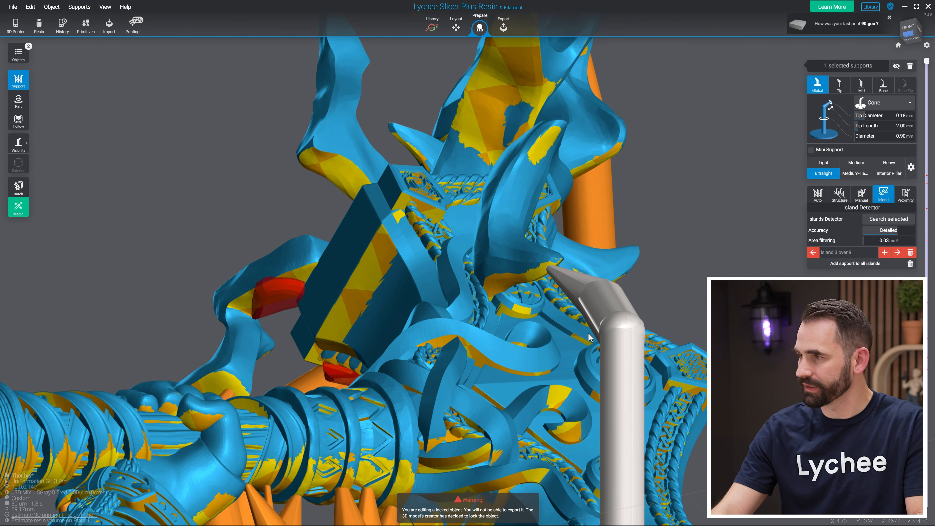
{"action": "key", "text": "Delete"}
{"action": "left_click", "coordinate": [545, 272]}
{"action": "mouse_move", "coordinate": [670, 307]}
{"action": "right_mouse_down"}
{"action": "mouse_move", "coordinate": [253, 281]}
{"action": "mouse_move", "coordinate": [332, 378]}
{"action": "mouse_move", "coordinate": [482, 286]}
{"action": "mouse_move", "coordinate": [563, 273]}
{"action": "mouse_move", "coordinate": [618, 283]}
{"action": "mouse_move", "coordinate": [661, 309]}
{"action": "right_mouse_up"}
- Add ultralight supports to the islands on the ribbon beside the hammer head and at the head's adjoining corner
{"action": "left_click", "coordinate": [255, 278]}
{"action": "scroll", "coordinate": [587, 332], "scroll_direction": "up", "scroll_amount": 3}
{"action": "right_click_drag", "start_coordinate": [586, 331], "coordinate": [247, 307]}
{"action": "left_click", "coordinate": [539, 288]}
{"action": "scroll", "coordinate": [273, 326], "scroll_direction": "up", "scroll_amount": 3}
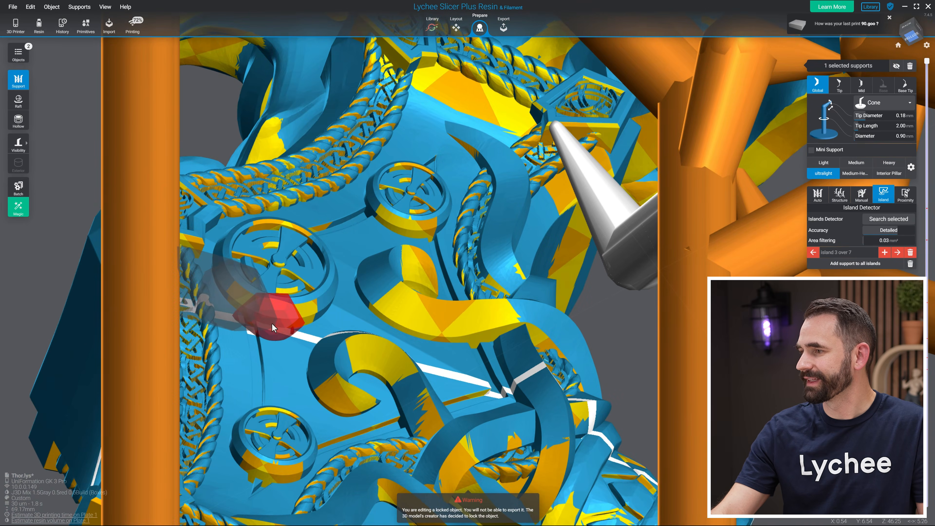
- Add an ultralight support with a 0.18 mm tip to the island at the hammer head's lower corner
{"action": "scroll", "coordinate": [331, 339], "scroll_direction": "down", "scroll_amount": 4}
{"action": "middle_click_drag", "start_coordinate": [657, 451], "coordinate": [674, 280]}
{"action": "scroll", "coordinate": [424, 407], "scroll_direction": "up", "scroll_amount": 3}
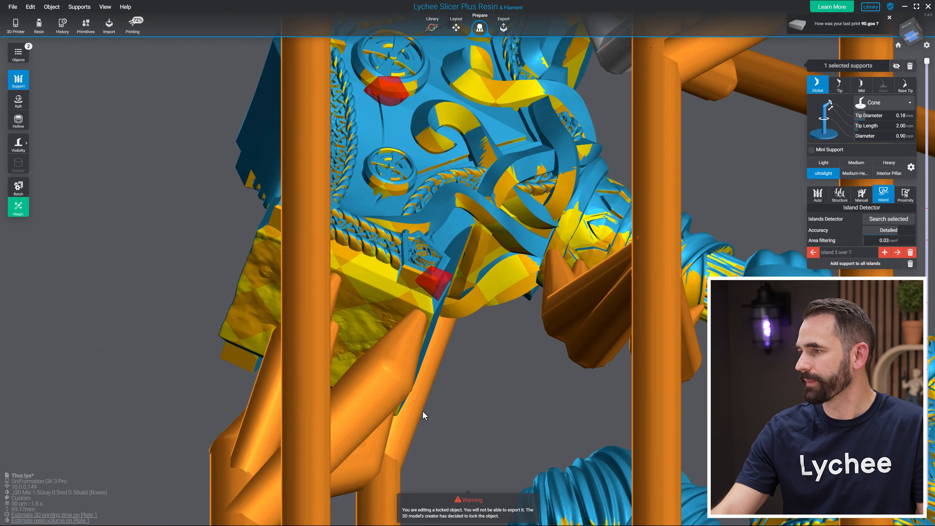
{"action": "left_click", "coordinate": [419, 260]}
- Spread light supports with 0.24 mm tips, 2.00 mm tip length and 1.00 mm diameter across the hammer head's downward-facing striking face
{"action": "right_click_drag", "start_coordinate": [592, 372], "coordinate": [810, 390]}
{"action": "right_click_drag", "start_coordinate": [533, 265], "coordinate": [626, 294]}
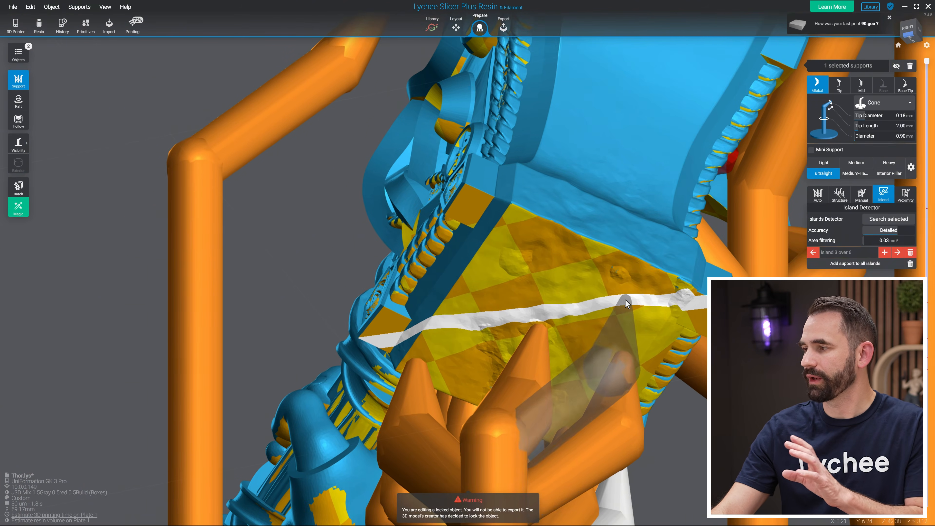
{"action": "middle_click_drag", "start_coordinate": [626, 300], "coordinate": [562, 319]}
{"action": "scroll", "coordinate": [563, 319], "scroll_direction": "down", "scroll_amount": 2}
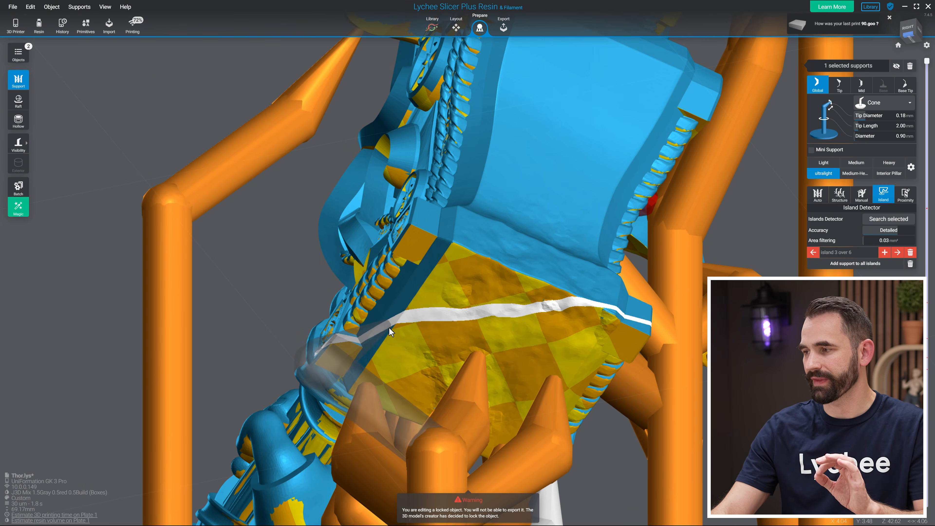
{"action": "scroll", "coordinate": [342, 282], "scroll_direction": "up", "scroll_amount": 3}
{"action": "right_click_drag", "start_coordinate": [342, 285], "coordinate": [375, 272]}
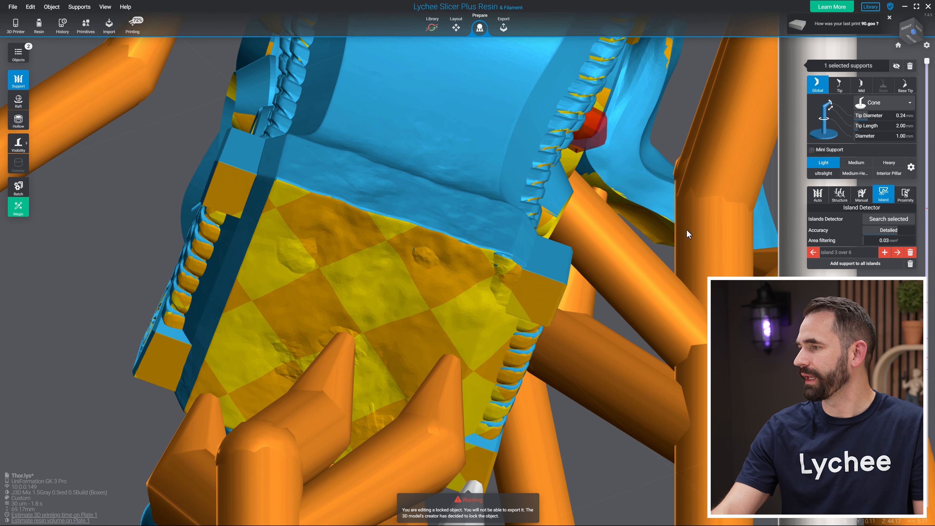
{"action": "scroll", "coordinate": [358, 344], "scroll_direction": "down", "scroll_amount": 1}
{"action": "scroll", "coordinate": [494, 324], "scroll_direction": "down", "scroll_amount": 2}
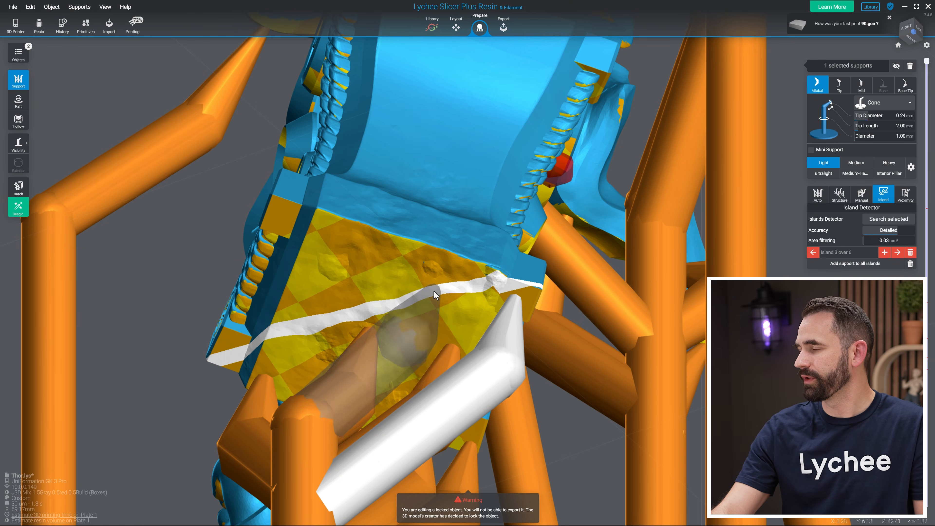
{"action": "left_click", "coordinate": [450, 268]}
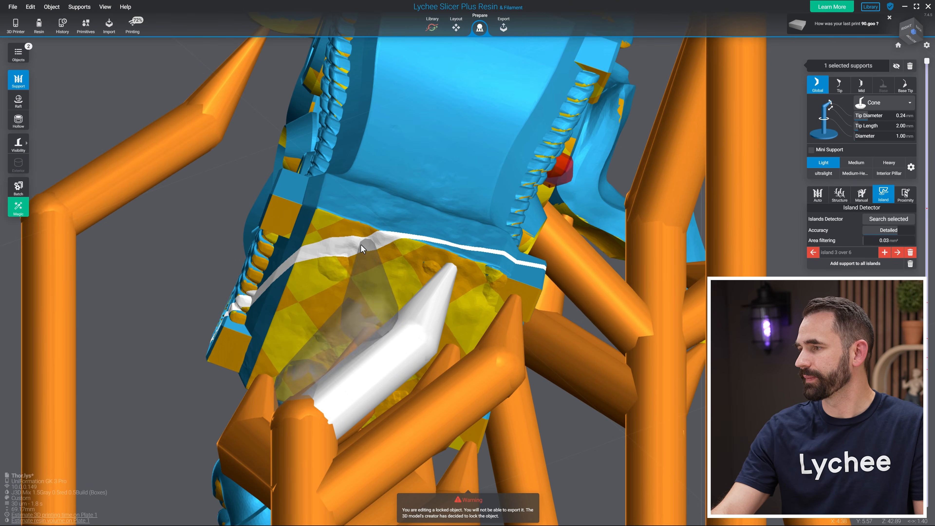
{"action": "right_click_drag", "start_coordinate": [344, 243], "coordinate": [426, 280]}
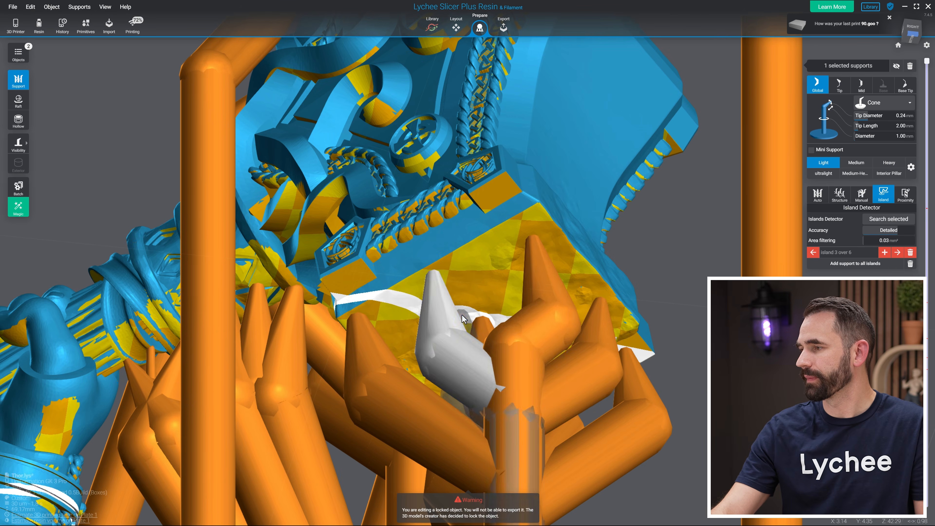
- Add a second light support under the free end of the strap loop at the hammer's pommel
{"action": "scroll", "coordinate": [456, 320], "scroll_direction": "down", "scroll_amount": 3}
{"action": "right_click_drag", "start_coordinate": [456, 320], "coordinate": [676, 390]}
{"action": "scroll", "coordinate": [664, 376], "scroll_direction": "down", "scroll_amount": 3}
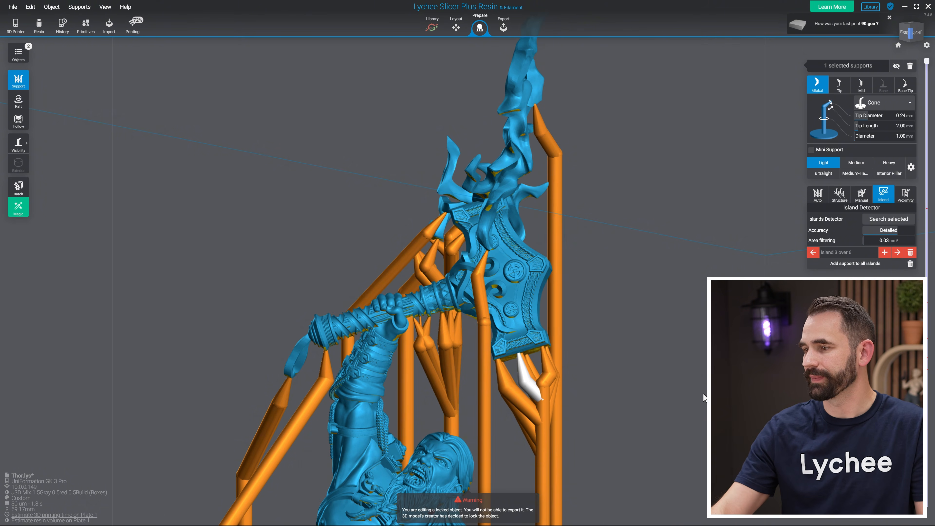
{"action": "scroll", "coordinate": [397, 353], "scroll_direction": "up", "scroll_amount": 3}
{"action": "middle_click_drag", "start_coordinate": [398, 353], "coordinate": [589, 270]}
{"action": "right_click_drag", "start_coordinate": [589, 271], "coordinate": [597, 283]}
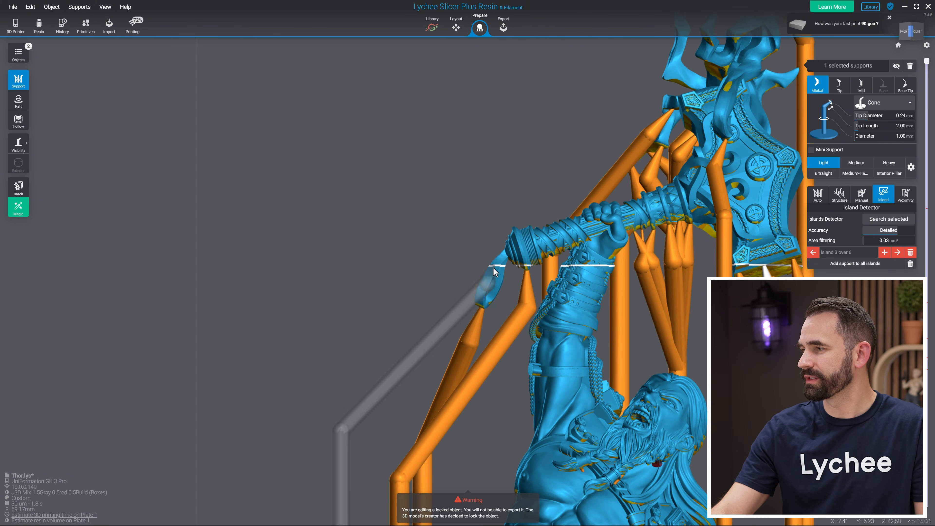
{"action": "right_click_drag", "start_coordinate": [477, 324], "coordinate": [534, 333]}
{"action": "scroll", "coordinate": [467, 310], "scroll_direction": "up", "scroll_amount": 2}
{"action": "left_click", "coordinate": [466, 311]}
{"action": "right_click_drag", "start_coordinate": [467, 310], "coordinate": [575, 354]}
- Place additional light supports with 0.24 mm tips beneath the ridged pommel of the hammer handle
{"action": "scroll", "coordinate": [555, 251], "scroll_direction": "up", "scroll_amount": 2}
{"action": "right_click_drag", "start_coordinate": [555, 251], "coordinate": [465, 303]}
{"action": "scroll", "coordinate": [466, 302], "scroll_direction": "up", "scroll_amount": 2}
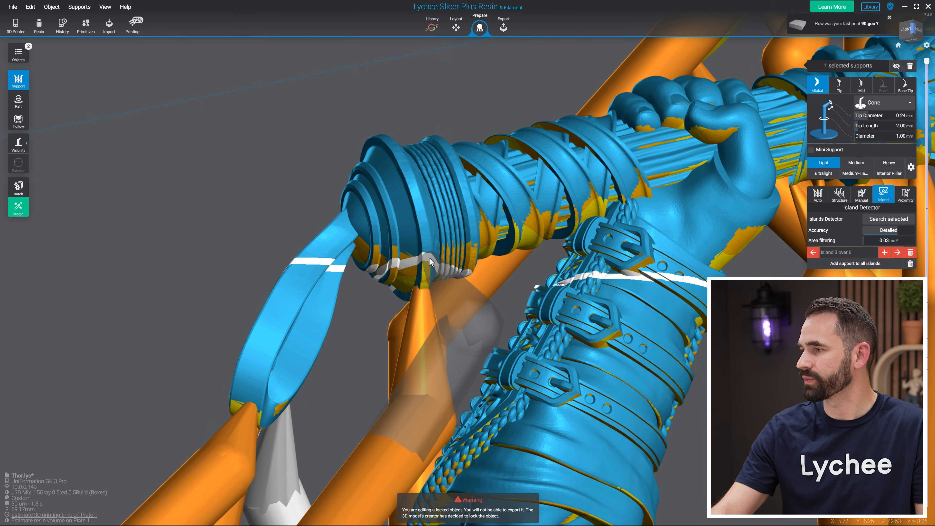
{"action": "right_click_drag", "start_coordinate": [427, 258], "coordinate": [618, 287]}
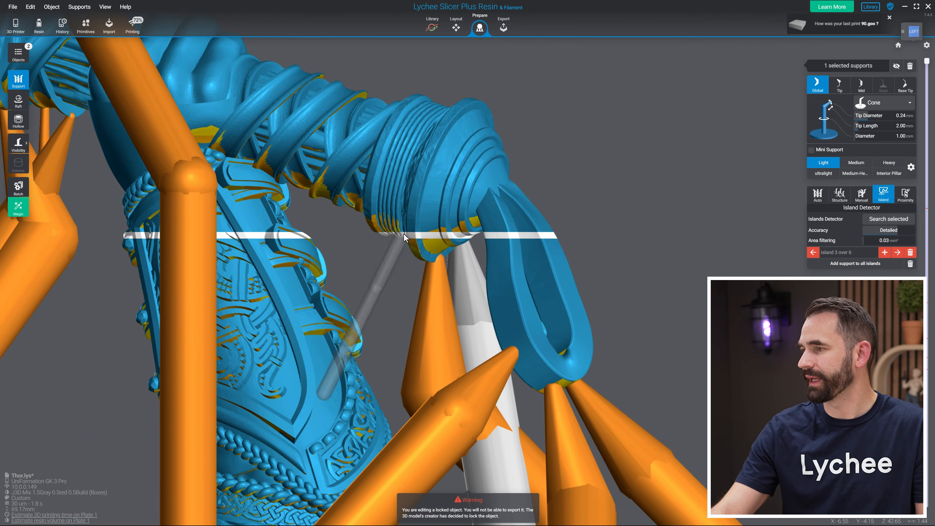
{"action": "left_click", "coordinate": [412, 231]}
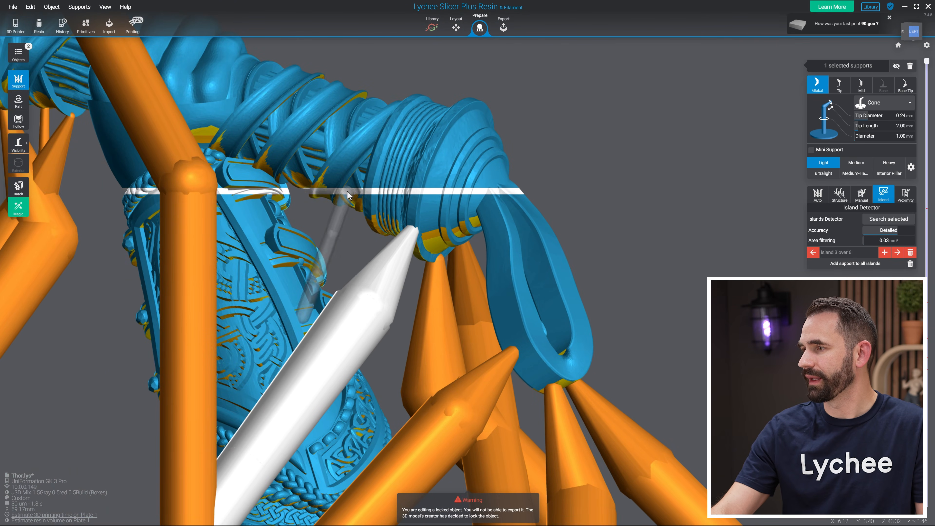
- Add a light support under the handle wrap, plus ultralight mini supports with 0.18 mm tips beside it near the arm's buckles
{"action": "right_click_drag", "start_coordinate": [330, 177], "coordinate": [607, 225]}
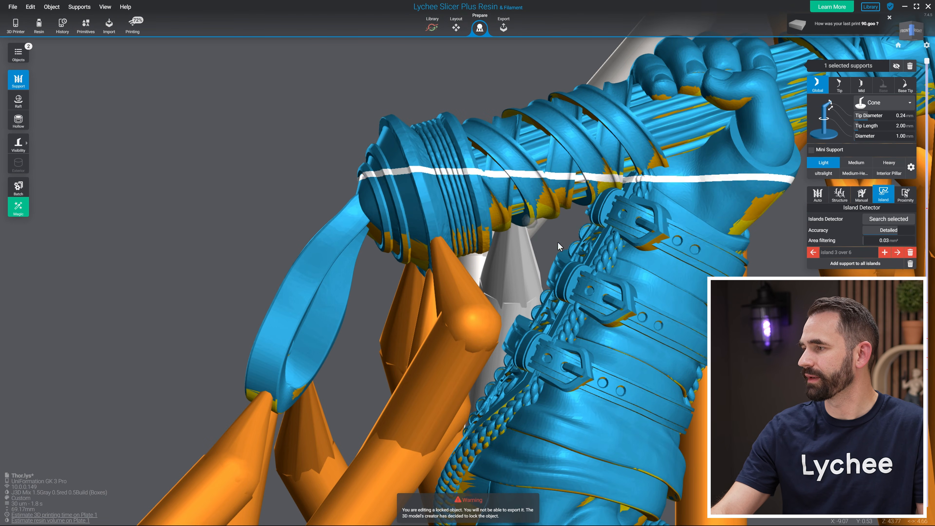
{"action": "right_click_drag", "start_coordinate": [538, 229], "coordinate": [557, 303]}
{"action": "scroll", "coordinate": [558, 303], "scroll_direction": "up", "scroll_amount": 3}
{"action": "left_click", "coordinate": [549, 209]}
{"action": "right_click_drag", "start_coordinate": [549, 209], "coordinate": [531, 217]}
{"action": "right_click_drag", "start_coordinate": [517, 346], "coordinate": [442, 262]}
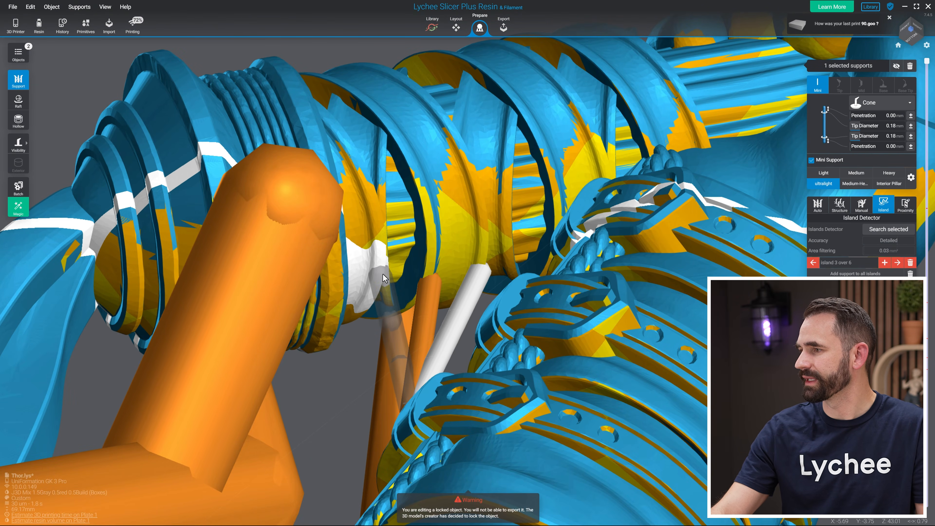
{"action": "scroll", "coordinate": [505, 279], "scroll_direction": "down", "scroll_amount": 5}
{"action": "right_click_drag", "start_coordinate": [505, 280], "coordinate": [603, 359]}
{"action": "scroll", "coordinate": [603, 358], "scroll_direction": "down", "scroll_amount": 3}
{"action": "left_click", "coordinate": [211, 187]}
{"action": "right_click_drag", "start_coordinate": [211, 186], "coordinate": [380, 252]}
- Reselect the figure, go to island 4 and place an ultralight support at it between the existing pillars
{"action": "scroll", "coordinate": [657, 340], "scroll_direction": "down", "scroll_amount": 10}
{"action": "middle_click_drag", "start_coordinate": [710, 397], "coordinate": [682, 243]}
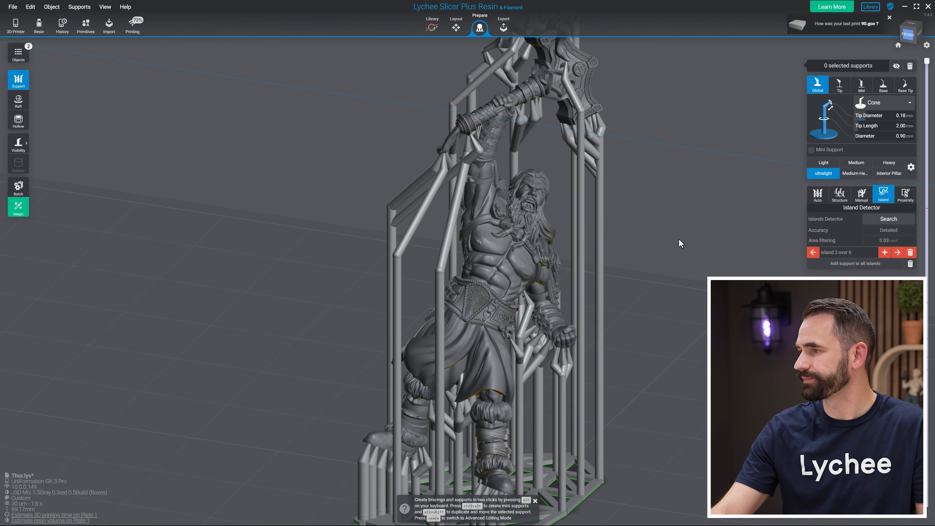
{"action": "left_click", "coordinate": [534, 278]}
{"action": "scroll", "coordinate": [616, 277], "scroll_direction": "down", "scroll_amount": 3}
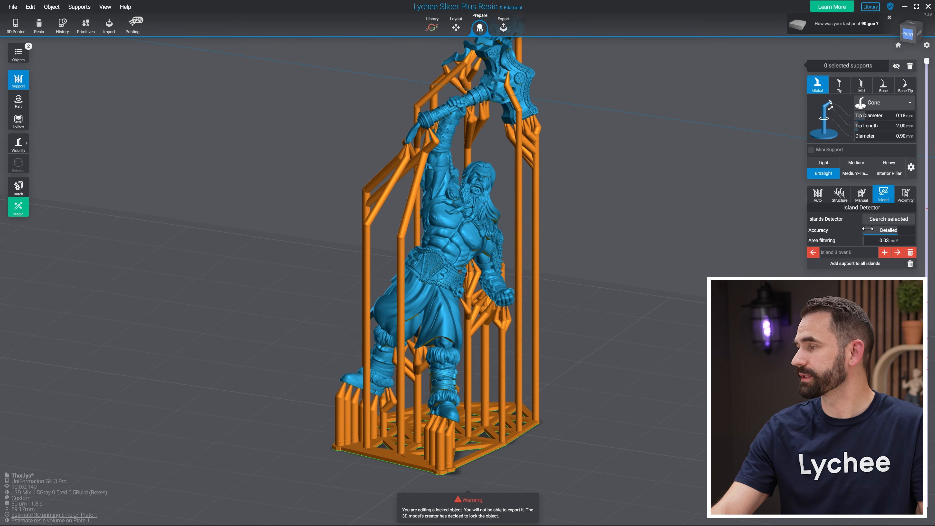
{"action": "left_click", "coordinate": [897, 253]}
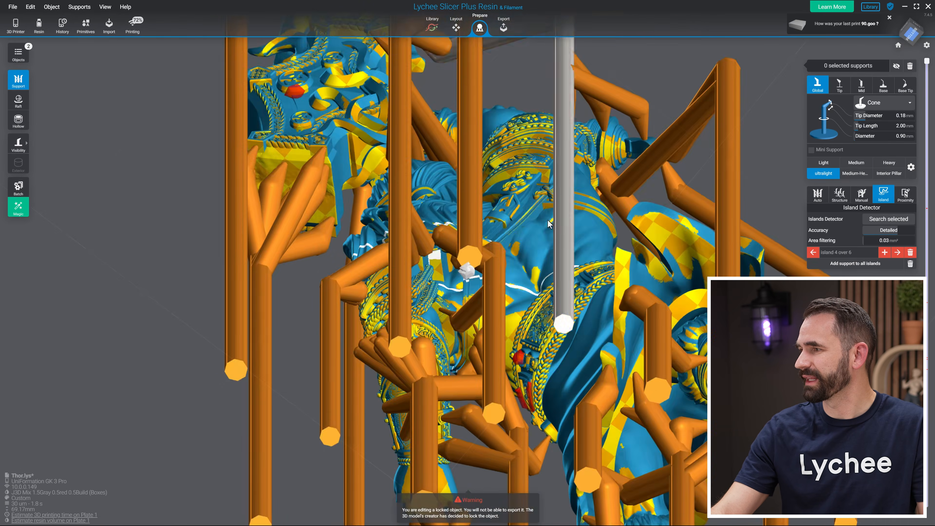
{"action": "scroll", "coordinate": [548, 220], "scroll_direction": "up", "scroll_amount": 6}
{"action": "mouse_move", "coordinate": [548, 220]}
{"action": "right_mouse_down"}
{"action": "mouse_move", "coordinate": [530, 162]}
{"action": "mouse_move", "coordinate": [536, 310]}
{"action": "mouse_move", "coordinate": [549, 324]}
{"action": "right_mouse_up"}
{"action": "mouse_move", "coordinate": [451, 260]}
{"action": "right_mouse_down"}
{"action": "mouse_move", "coordinate": [467, 225]}
{"action": "mouse_move", "coordinate": [580, 328]}
{"action": "mouse_move", "coordinate": [570, 323]}
{"action": "mouse_move", "coordinate": [577, 311]}
{"action": "right_mouse_up"}
{"action": "left_click", "coordinate": [458, 214]}
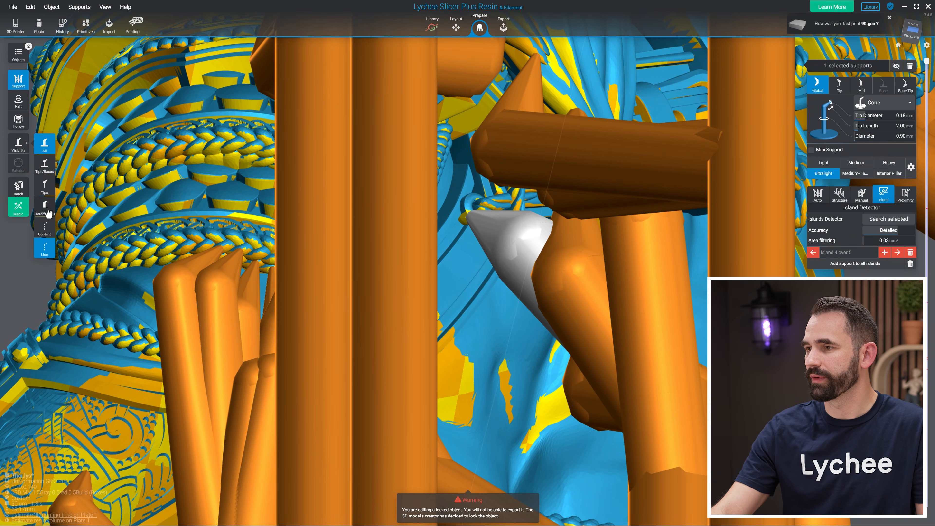
- Show only the support tips and shift the new ultralight support's tip on the small island
{"action": "left_click", "coordinate": [44, 185]}
{"action": "right_click_drag", "start_coordinate": [515, 295], "coordinate": [297, 257]}
{"action": "scroll", "coordinate": [424, 320], "scroll_direction": "up", "scroll_amount": 4}
{"action": "left_click", "coordinate": [411, 318]}
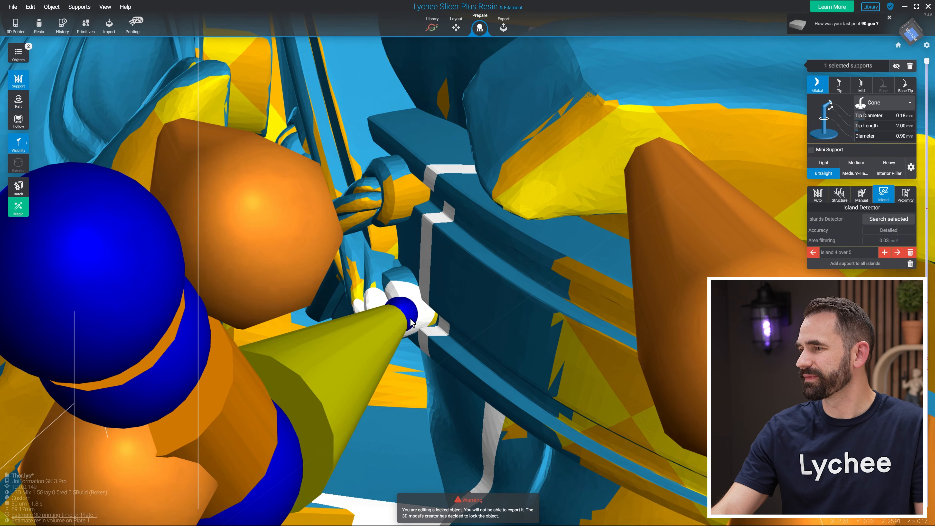
{"action": "left_click_drag", "start_coordinate": [385, 319], "coordinate": [375, 324]}
{"action": "key", "text": "Escape"}
- Inspect the marked island beside the belt's round medallion from several angles and remove it from the island list
{"action": "scroll", "coordinate": [381, 319], "scroll_direction": "down", "scroll_amount": 3}
{"action": "right_click_drag", "start_coordinate": [380, 319], "coordinate": [628, 366]}
{"action": "scroll", "coordinate": [575, 247], "scroll_direction": "down", "scroll_amount": 5}
{"action": "scroll", "coordinate": [528, 239], "scroll_direction": "up", "scroll_amount": 5}
{"action": "scroll", "coordinate": [528, 240], "scroll_direction": "up", "scroll_amount": 3}
{"action": "right_click_drag", "start_coordinate": [527, 240], "coordinate": [482, 276]}
{"action": "key", "text": "Delete"}
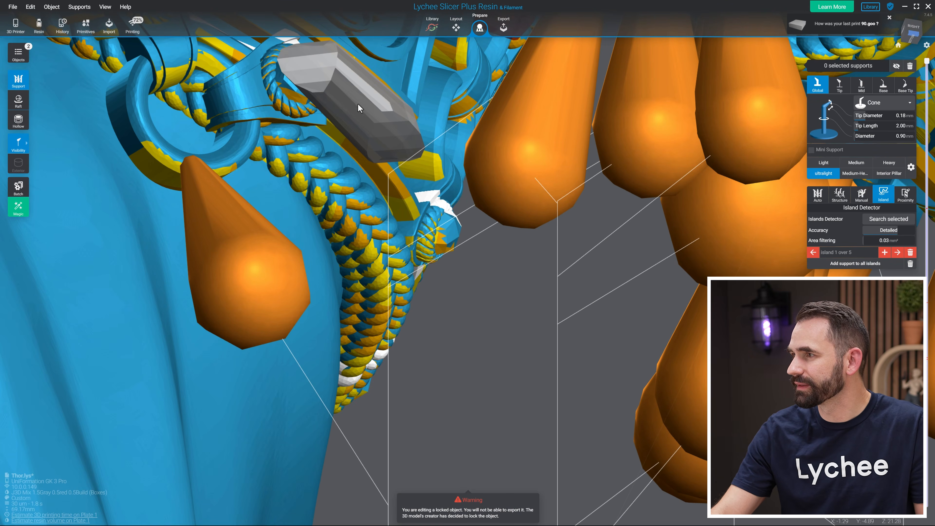
{"action": "left_click", "coordinate": [360, 105]}
{"action": "right_click_drag", "start_coordinate": [437, 158], "coordinate": [462, 201]}
{"action": "key", "text": "Delete"}
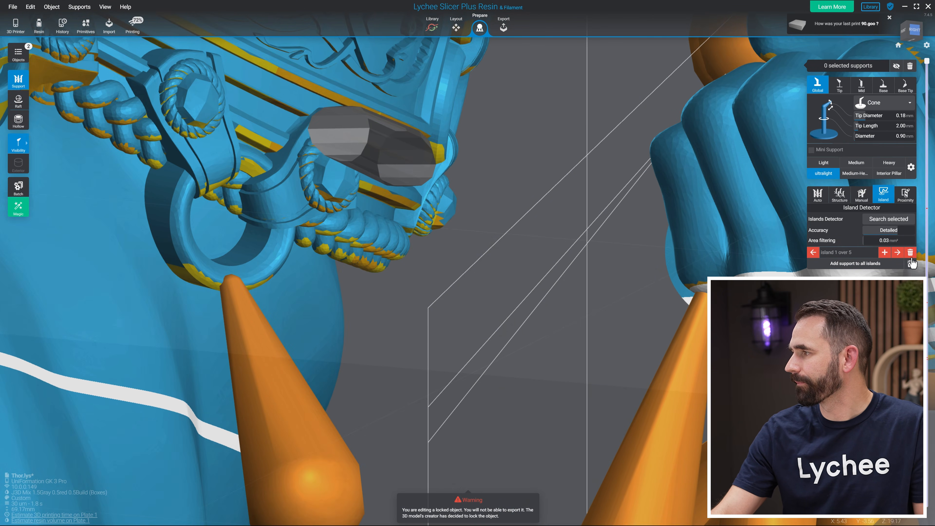
{"action": "scroll", "coordinate": [273, 178], "scroll_direction": "down", "scroll_amount": 5}
{"action": "left_click", "coordinate": [887, 253]}
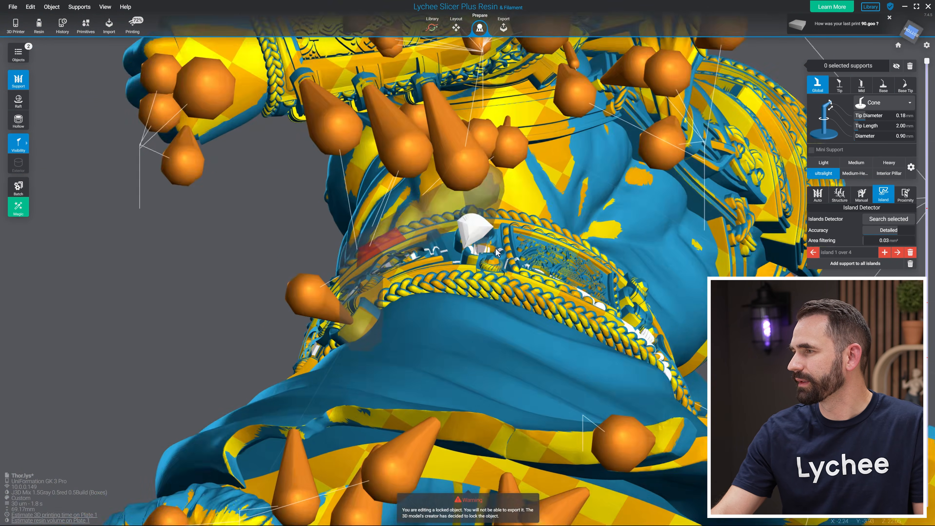
- Place an ultralight support at the next island on the belt clasp and fine-tune its tip position
{"action": "right_click_drag", "start_coordinate": [495, 249], "coordinate": [562, 285]}
{"action": "scroll", "coordinate": [476, 278], "scroll_direction": "up", "scroll_amount": 3}
{"action": "left_click", "coordinate": [534, 248]}
{"action": "left_click_drag", "start_coordinate": [522, 254], "coordinate": [537, 261]}
{"action": "right_click_drag", "start_coordinate": [536, 260], "coordinate": [553, 272]}
{"action": "scroll", "coordinate": [553, 273], "scroll_direction": "up", "scroll_amount": 2}
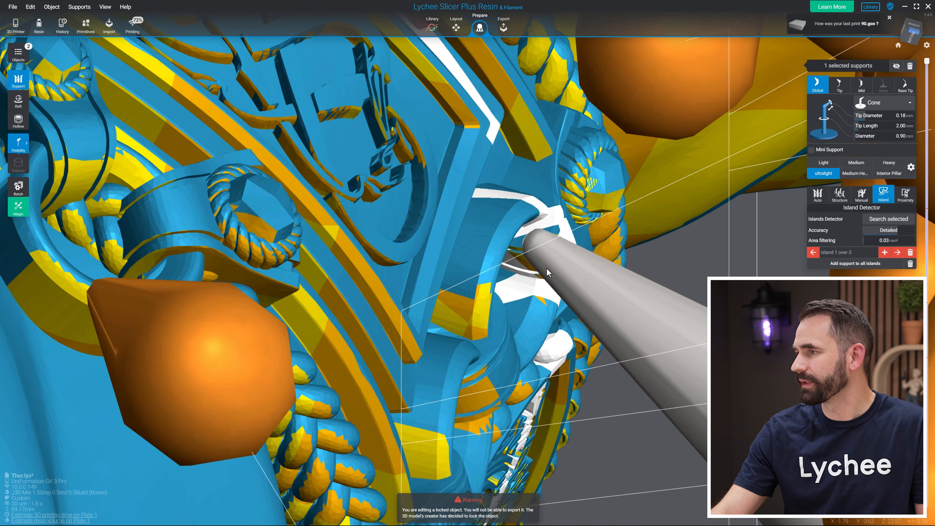
{"action": "left_click_drag", "start_coordinate": [550, 262], "coordinate": [547, 261]}
- Place an ultralight support at the island along the engraved belt plate's edge and nudge its tip into position
{"action": "scroll", "coordinate": [457, 246], "scroll_direction": "down", "scroll_amount": 3}
{"action": "middle_click_drag", "start_coordinate": [457, 246], "coordinate": [489, 386]}
{"action": "mouse_move", "coordinate": [441, 239]}
{"action": "right_mouse_down"}
{"action": "mouse_move", "coordinate": [410, 212]}
{"action": "mouse_move", "coordinate": [438, 230]}
{"action": "right_mouse_up"}
{"action": "right_click_drag", "start_coordinate": [591, 271], "coordinate": [594, 307]}
{"action": "scroll", "coordinate": [594, 307], "scroll_direction": "down", "scroll_amount": 3}
{"action": "scroll", "coordinate": [507, 317], "scroll_direction": "up", "scroll_amount": 3}
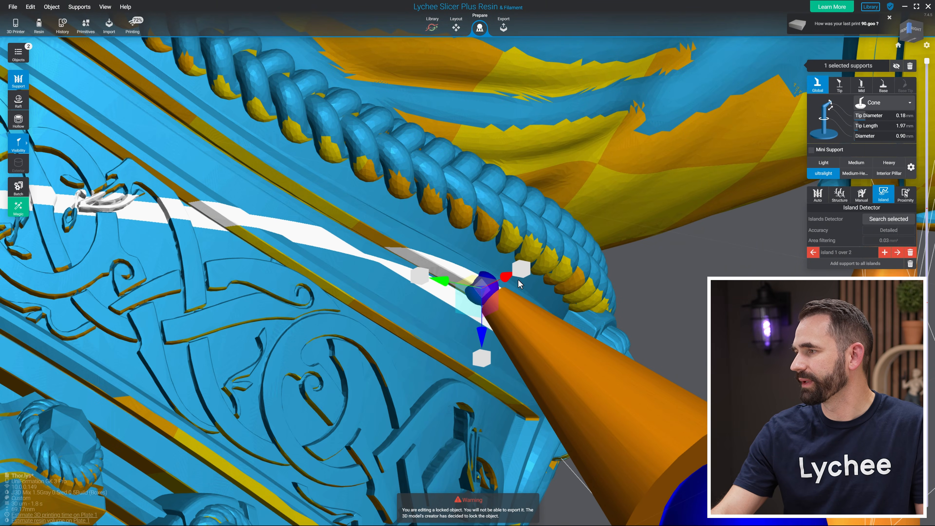
{"action": "left_click_drag", "start_coordinate": [515, 279], "coordinate": [513, 280]}
- Show the complete supports again and select all of the figure's supports
{"action": "scroll", "coordinate": [516, 281], "scroll_direction": "down", "scroll_amount": 2}
{"action": "right_click_drag", "start_coordinate": [533, 295], "coordinate": [599, 347]}
{"action": "scroll", "coordinate": [568, 329], "scroll_direction": "down", "scroll_amount": 4}
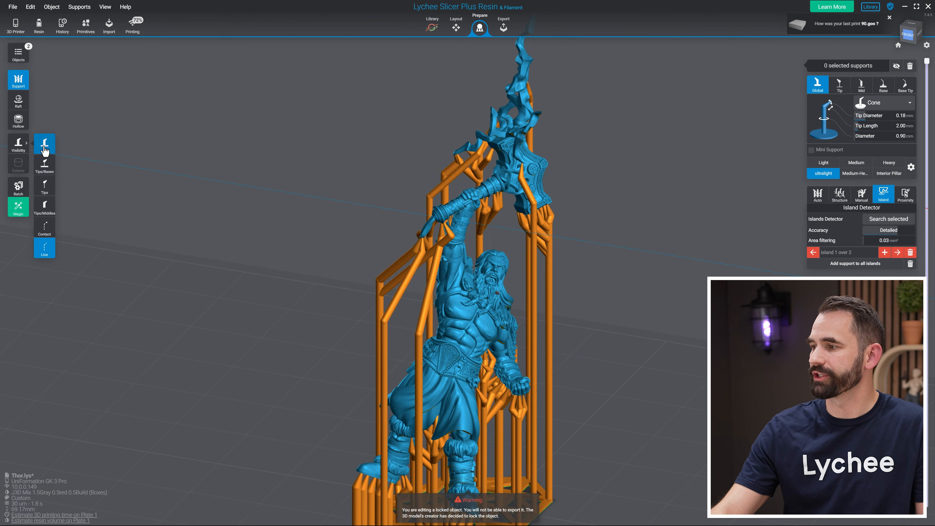
{"action": "scroll", "coordinate": [656, 286], "scroll_direction": "down", "scroll_amount": 3}
{"action": "right_click_drag", "start_coordinate": [657, 286], "coordinate": [663, 290]}
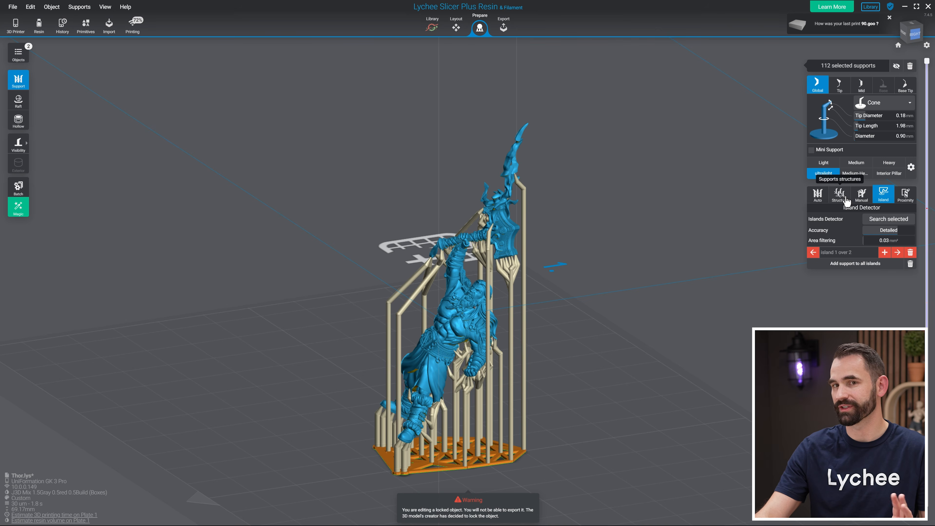
- Add bracing between the figure's supports using the Default Bracing preset
{"action": "left_click", "coordinate": [883, 304]}
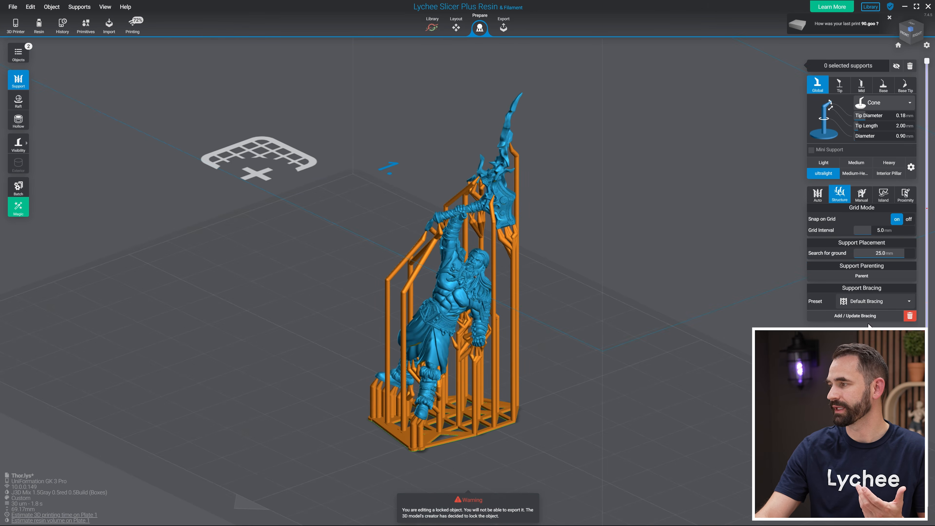
{"action": "left_click_drag", "start_coordinate": [614, 339], "coordinate": [172, 248]}
{"action": "left_click_drag", "start_coordinate": [534, 280], "coordinate": [574, 271]}
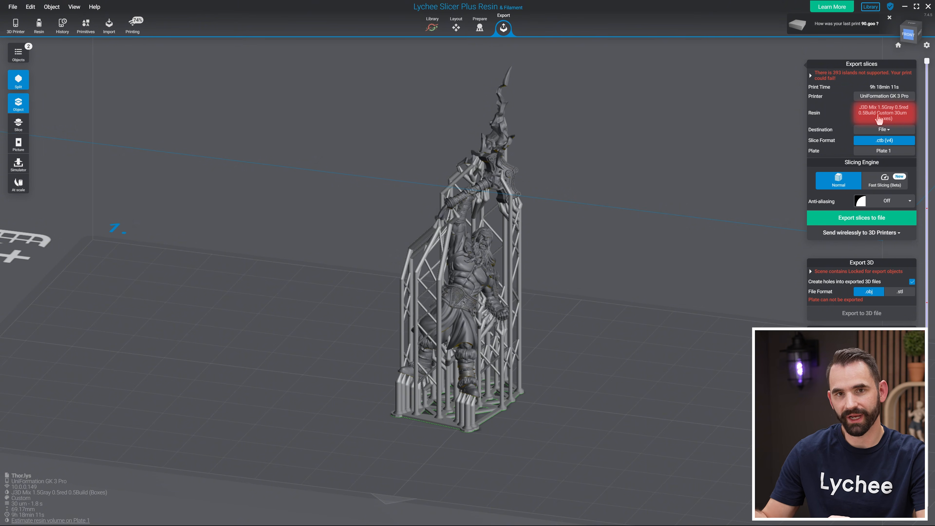
- Open the resin profile selection for the UniFormation GK 3 Pro export
{"action": "left_click", "coordinate": [878, 118]}
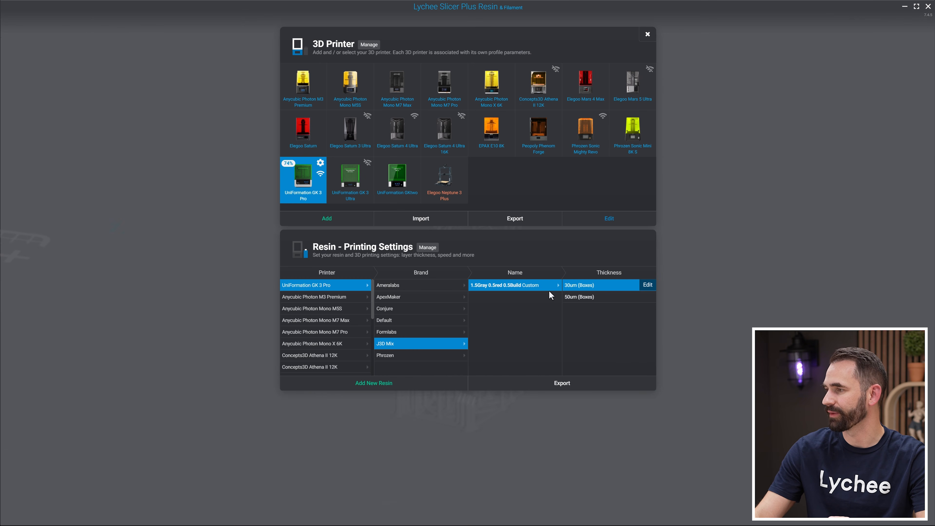